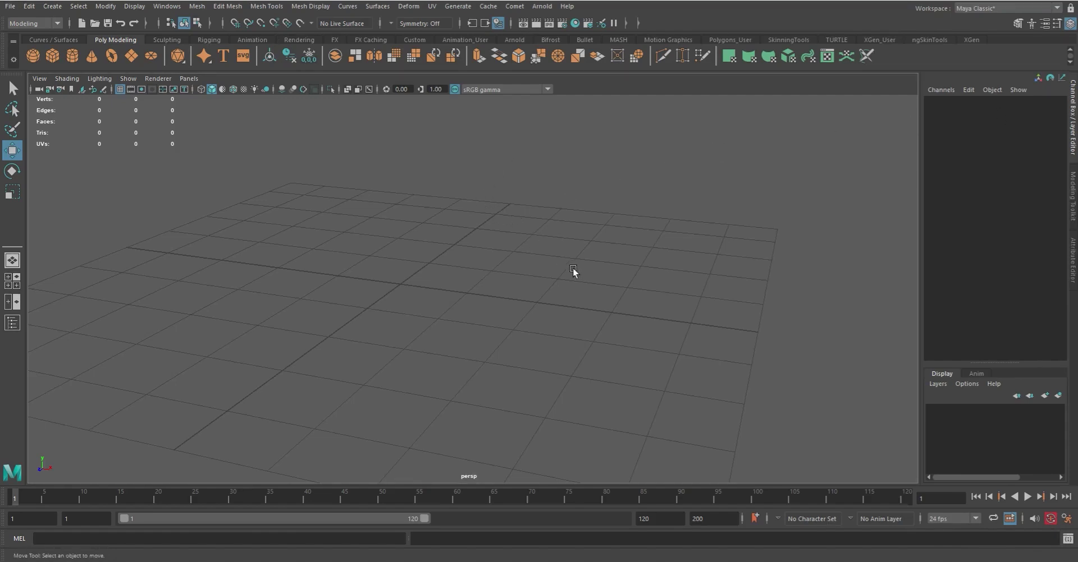
Switch through the Rigging, Animation, FX and Rendering menu sets to compare the menus each one offers.
alt+drag(446, 242, 444, 215)
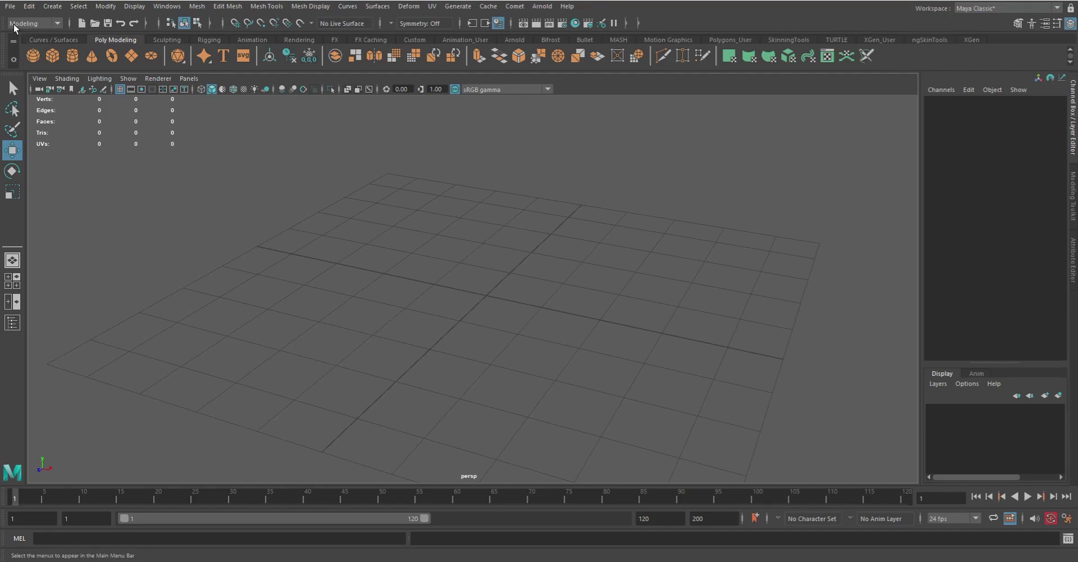
click(55, 22)
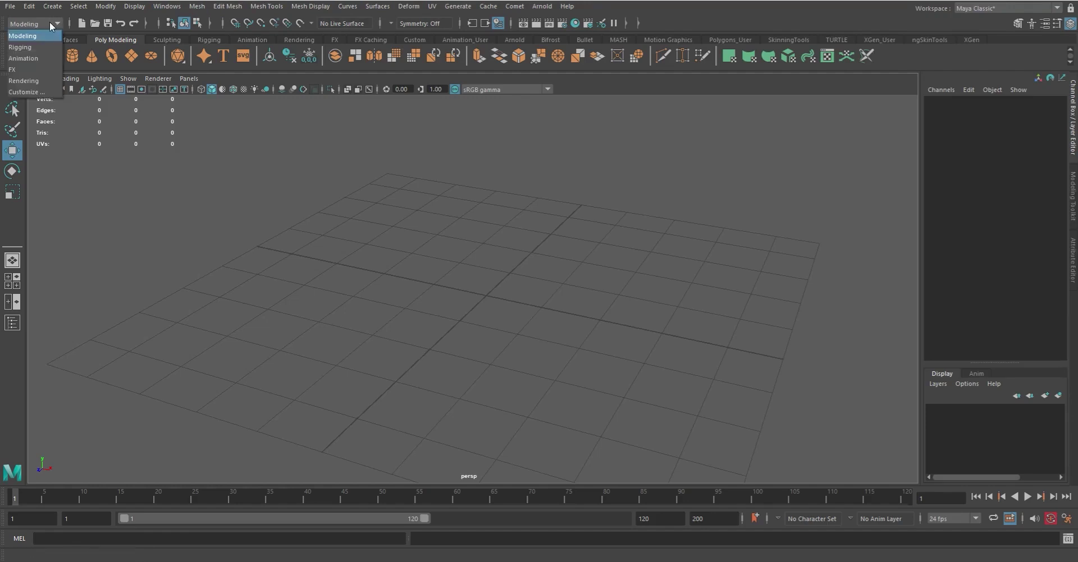
click(28, 48)
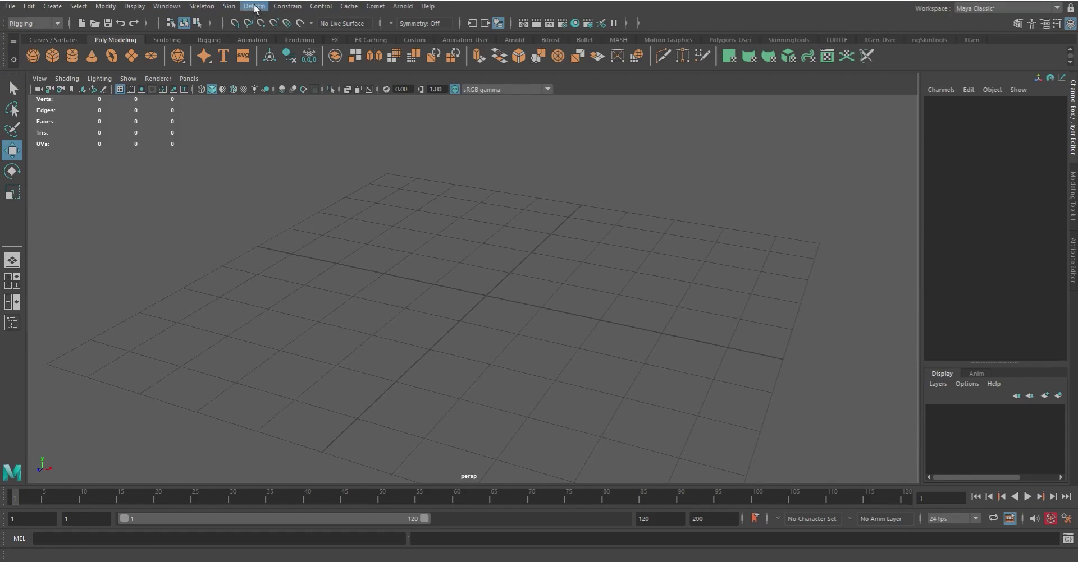
click(36, 22)
click(25, 59)
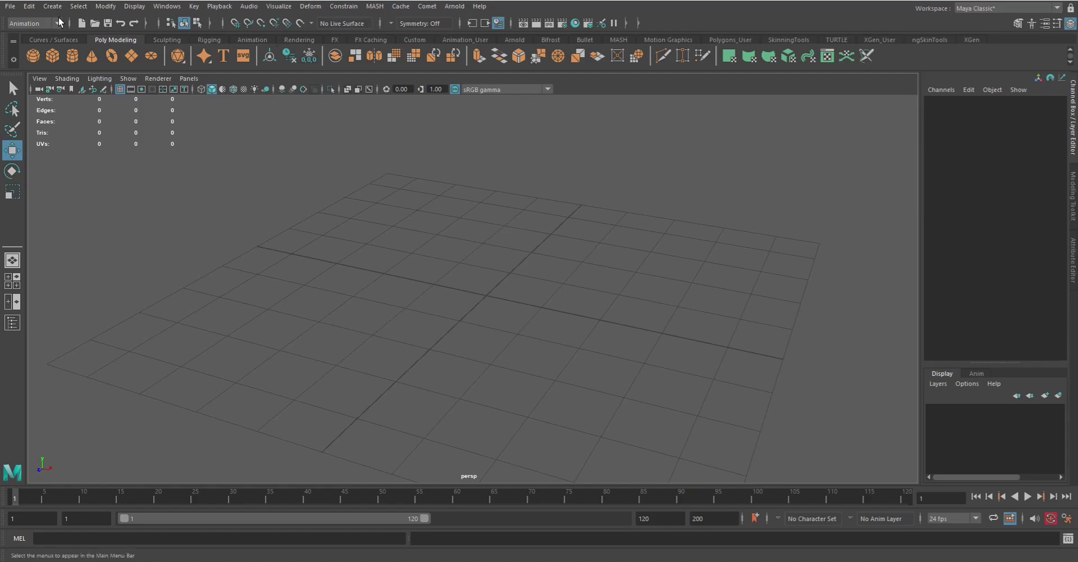
click(42, 22)
click(26, 70)
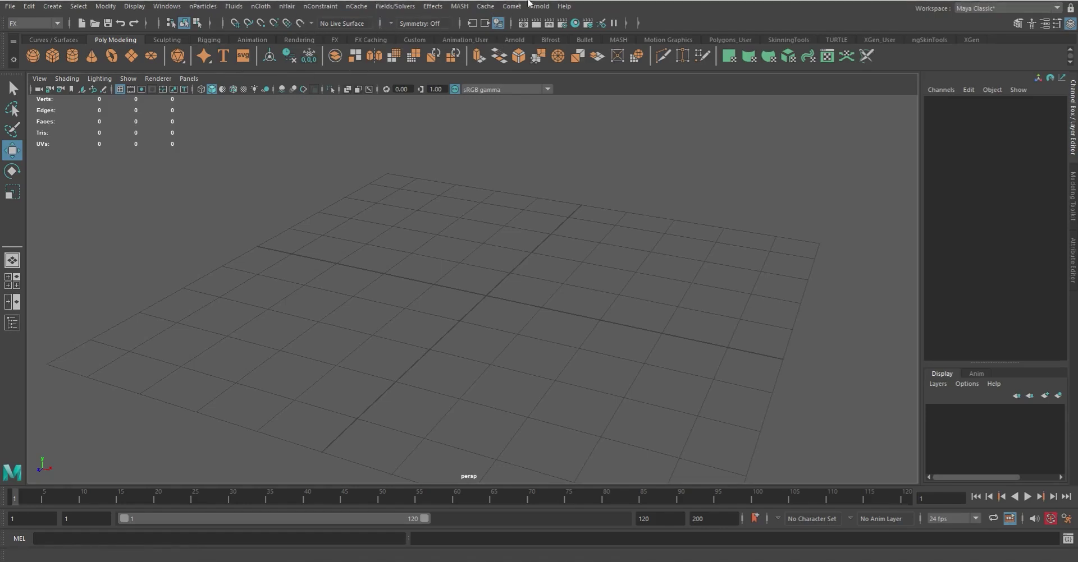
click(16, 22)
click(23, 81)
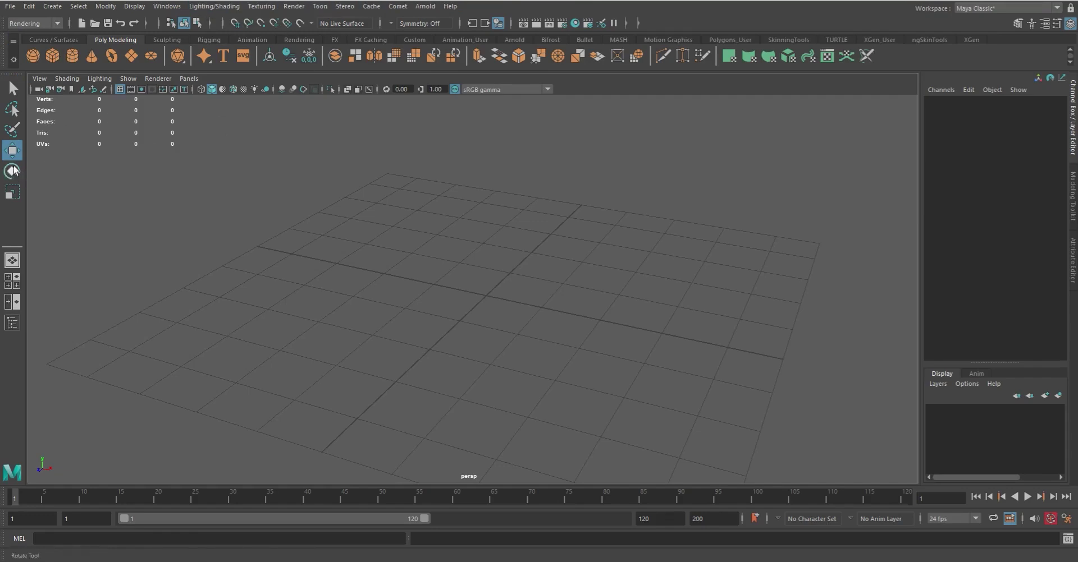
Review the menu set customization in the Menu Set Editor, close it, and return to the Modeling menu set.
click(25, 24)
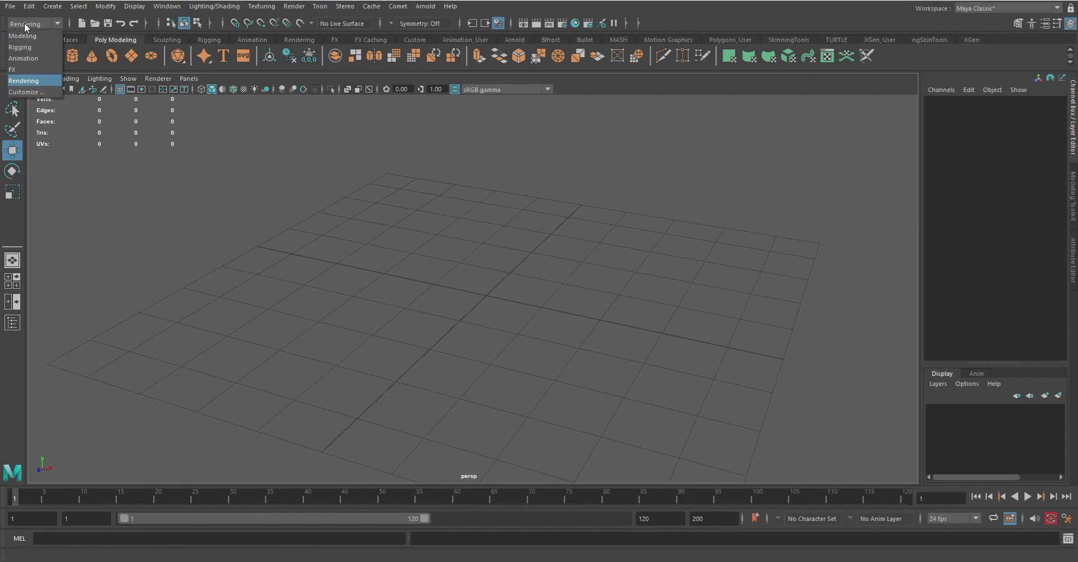
click(36, 92)
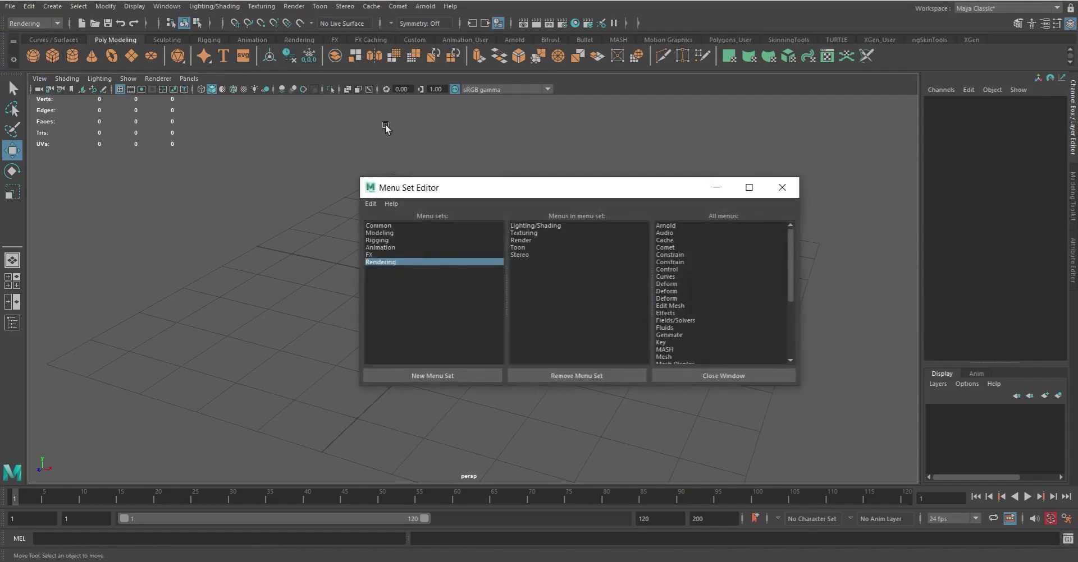
drag(522, 193, 440, 137)
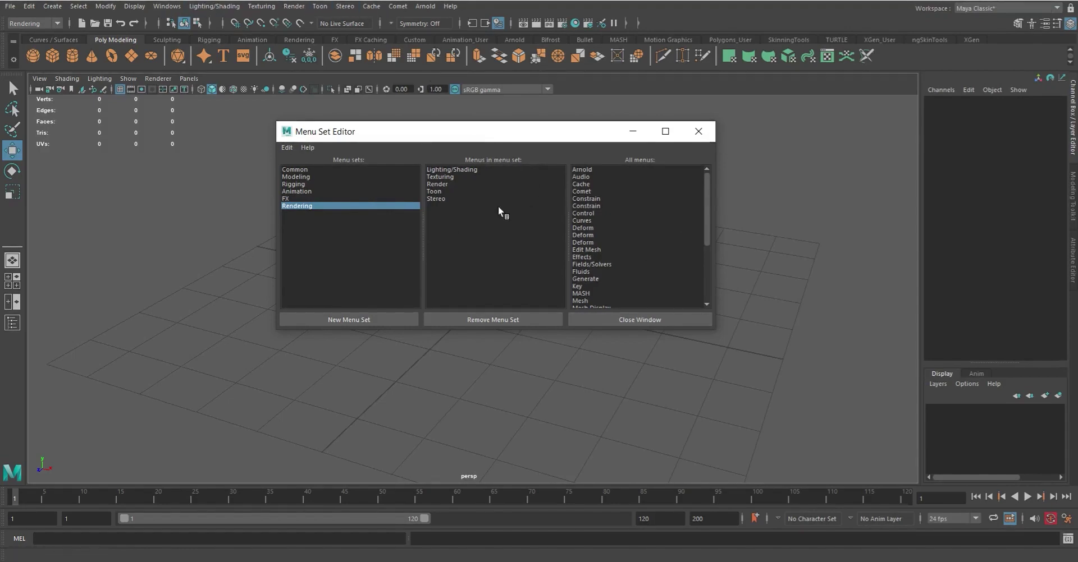
click(651, 318)
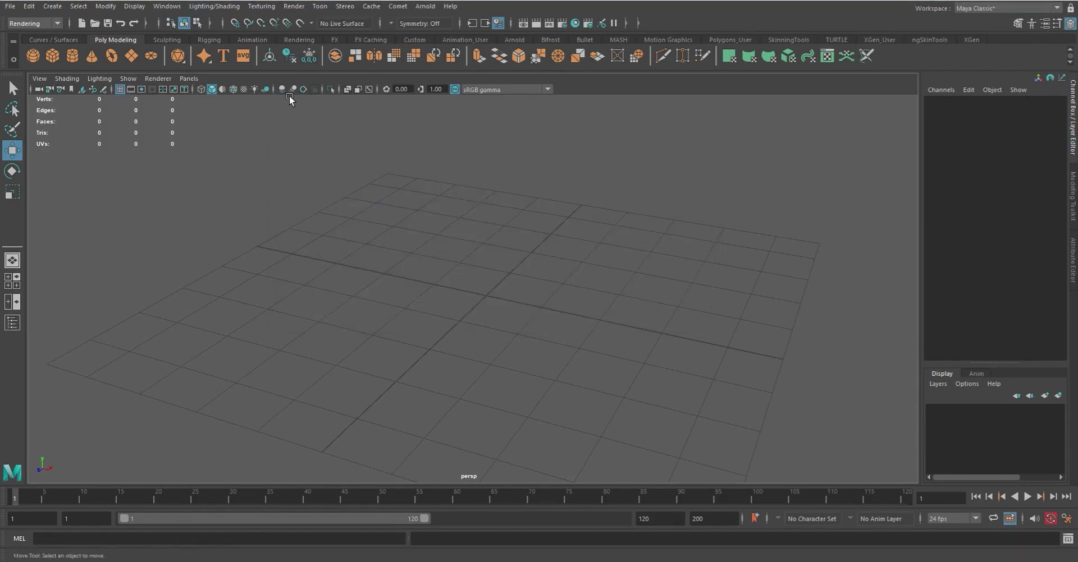
click(31, 25)
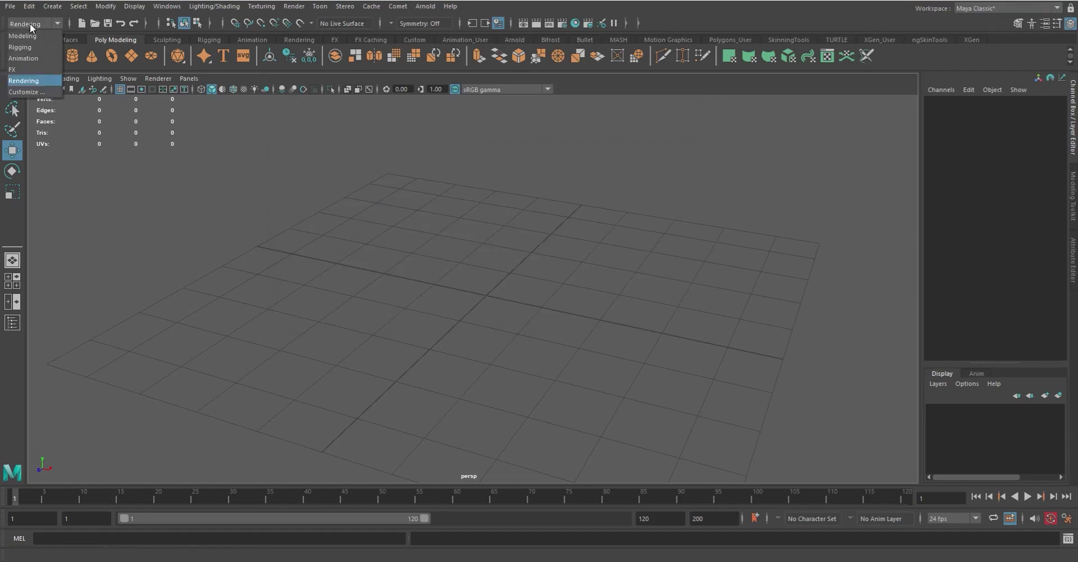
click(22, 36)
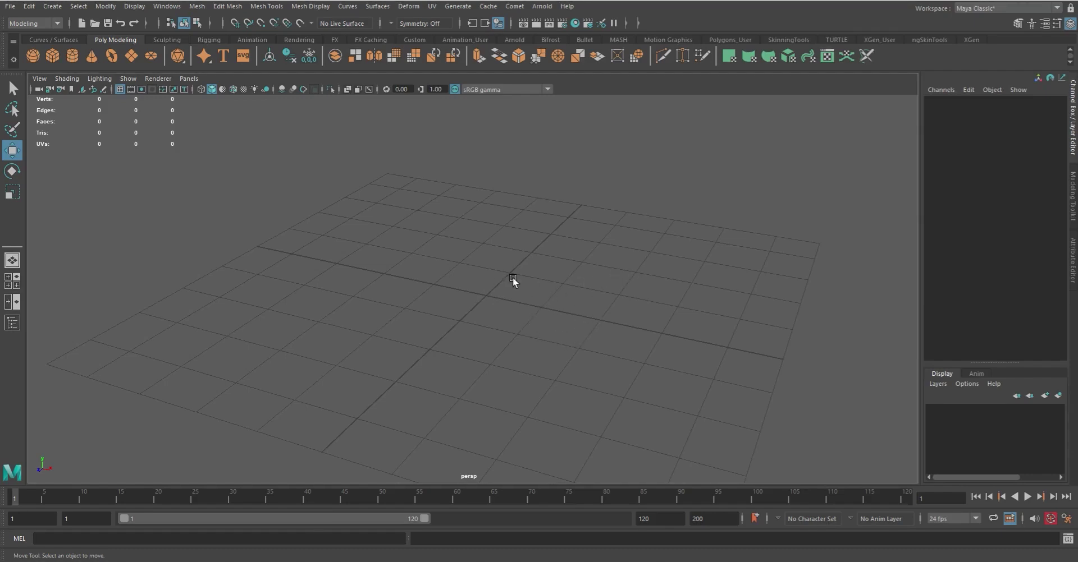
Set the hotbox controls to show only the Modeling menus, hiding the Rigging row.
key(space)
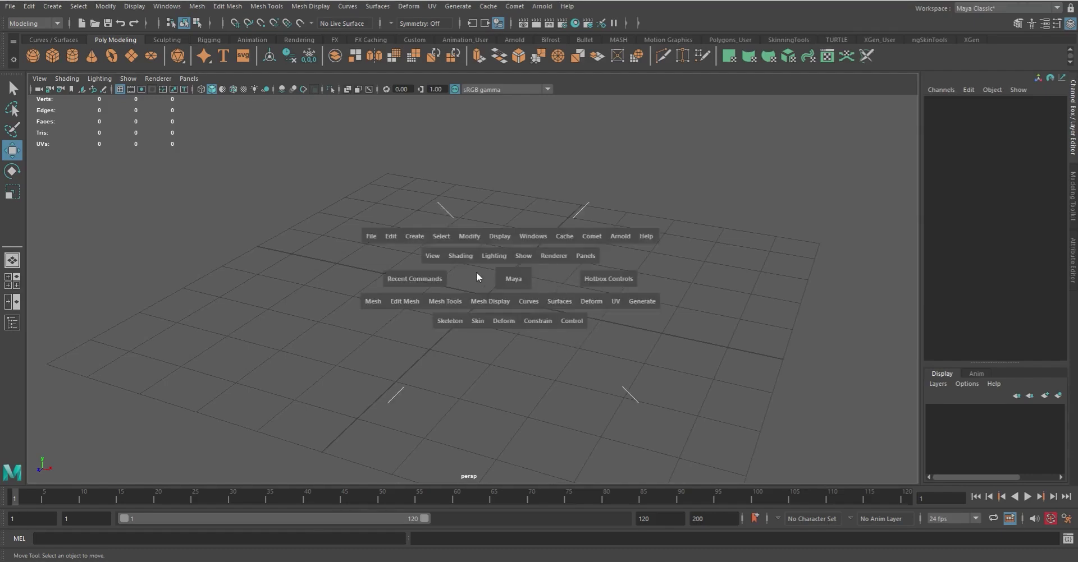
click(617, 277)
drag(617, 277, 556, 229)
Look over the hotbox control options and add the FX menus to the hotbox.
key(space)
click(683, 265)
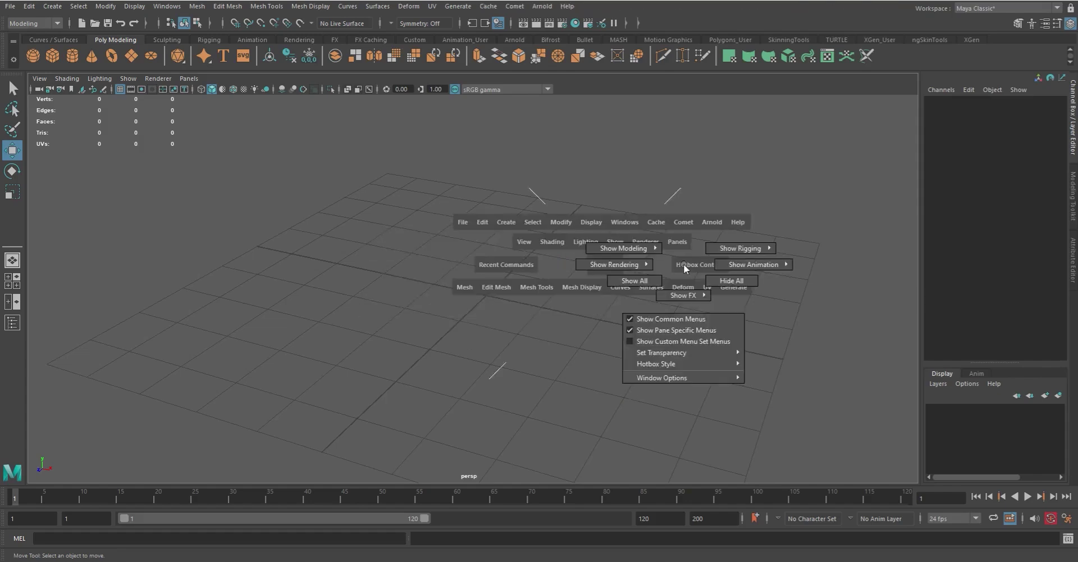
mouse_move(681, 379)
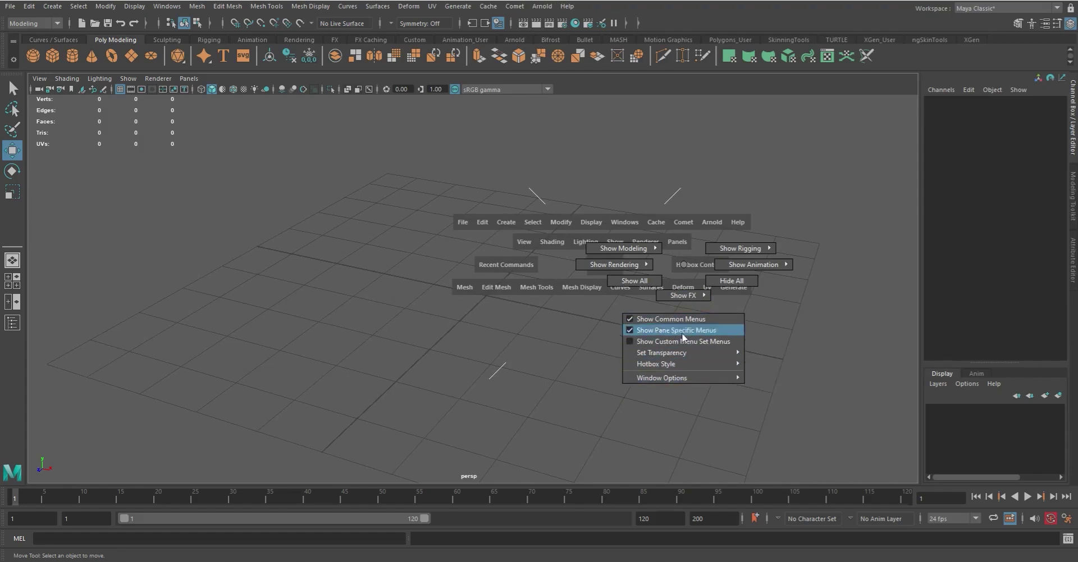
drag(684, 346, 681, 268)
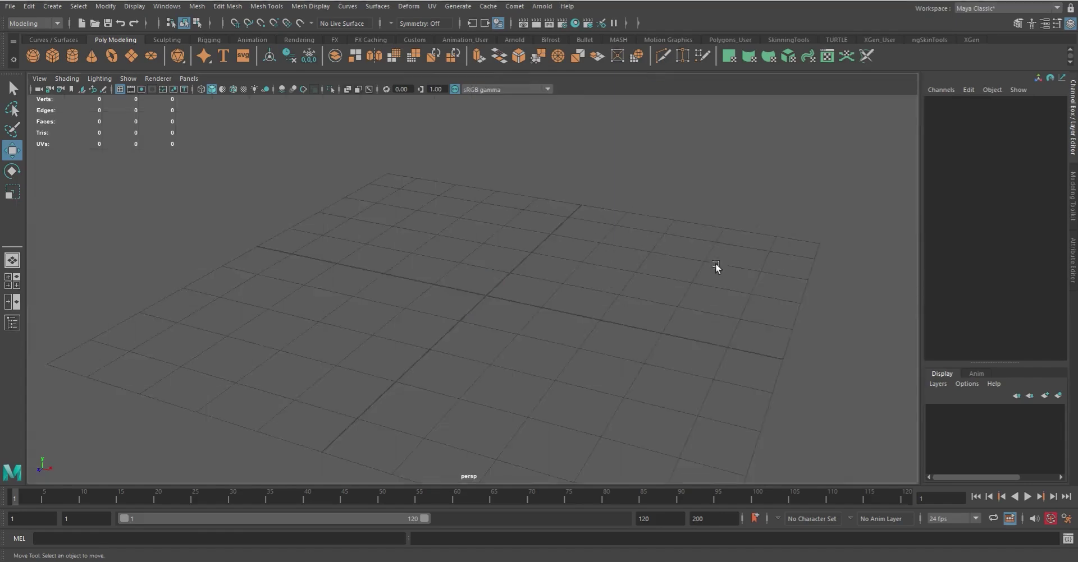
key(space)
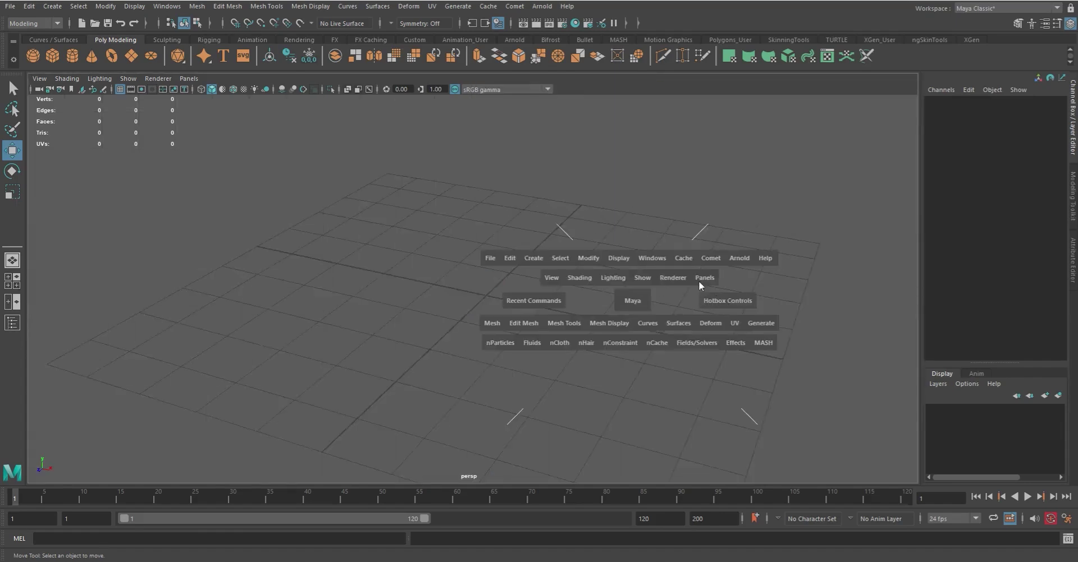
key(space)
Set the hotbox controls to show all menu sets and display the hotbox again.
key(space)
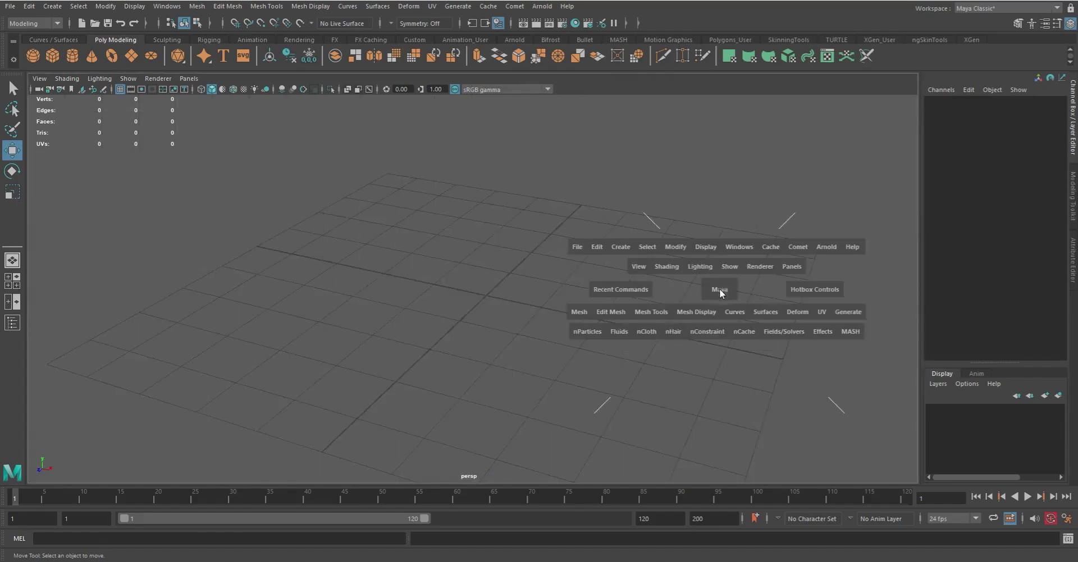
mouse_move(816, 291)
mouse_down()
mouse_move(891, 291)
mouse_move(802, 291)
mouse_move(847, 265)
mouse_move(815, 270)
mouse_move(840, 237)
mouse_move(842, 294)
mouse_move(815, 284)
mouse_move(706, 288)
mouse_move(806, 288)
mouse_move(751, 309)
mouse_up()
key(space)
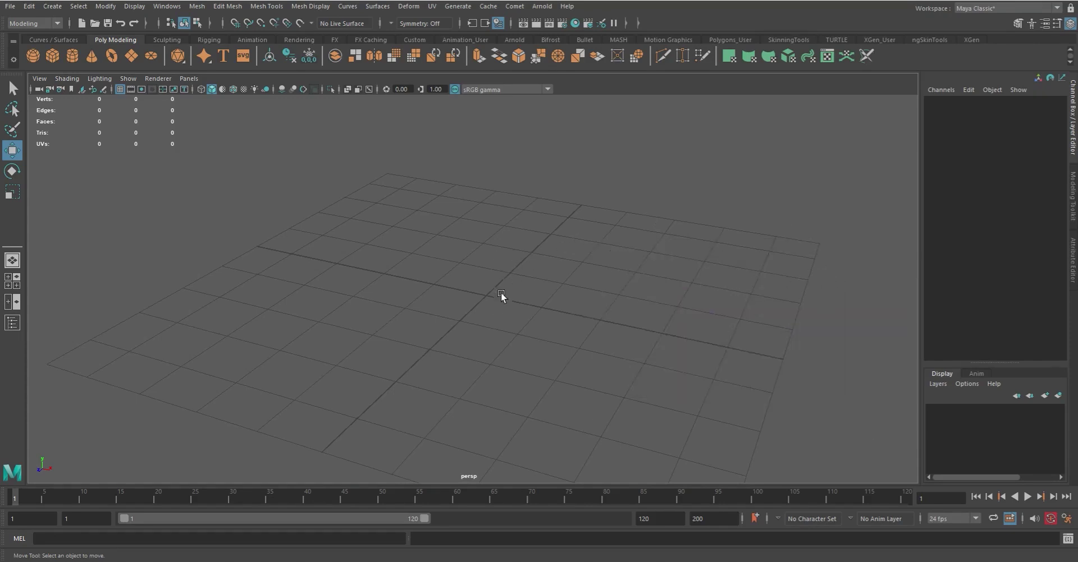
key(space)
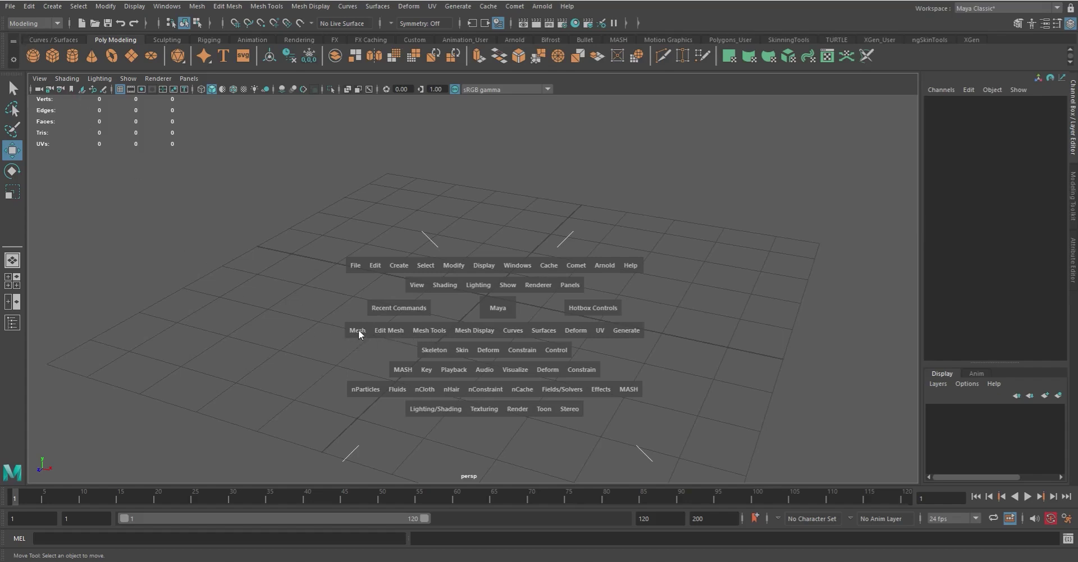
Examine the Mesh Tools commands in the hotbox and compare them with the main menu bar.
click(430, 330)
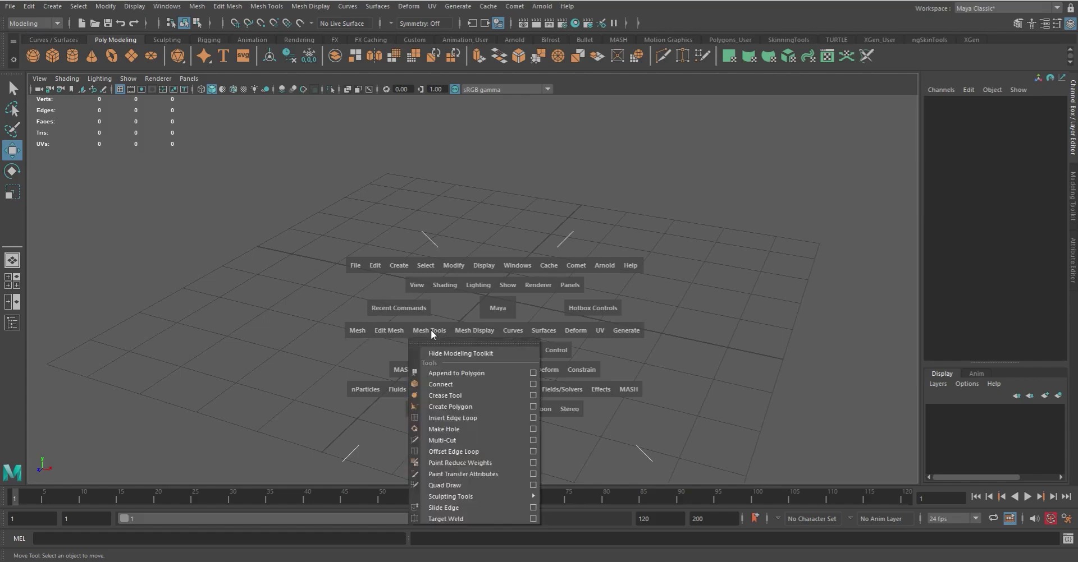
click(541, 150)
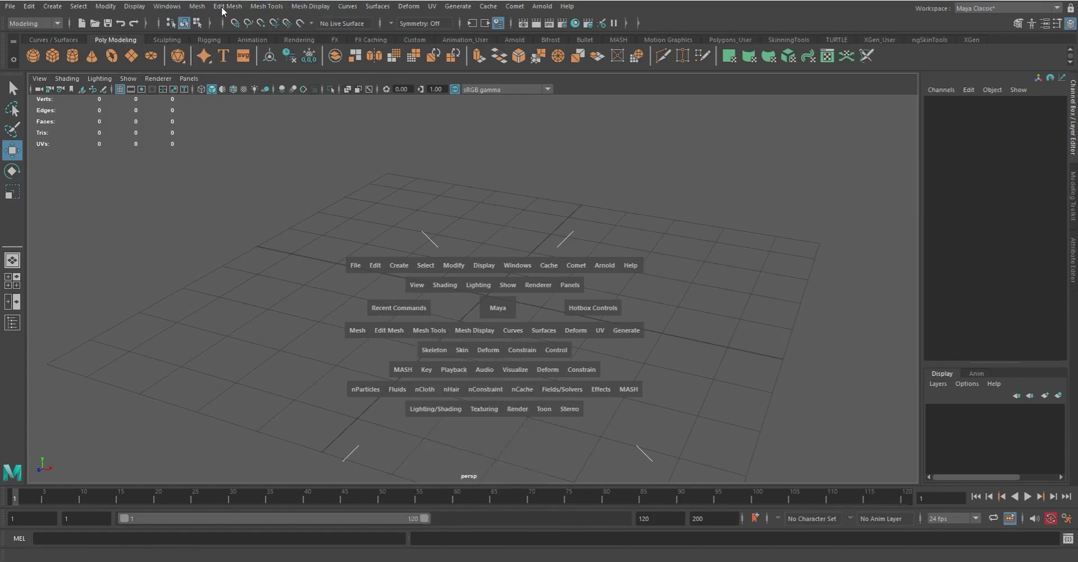
key(space)
Switch the main menu set to Rigging.
key(space)
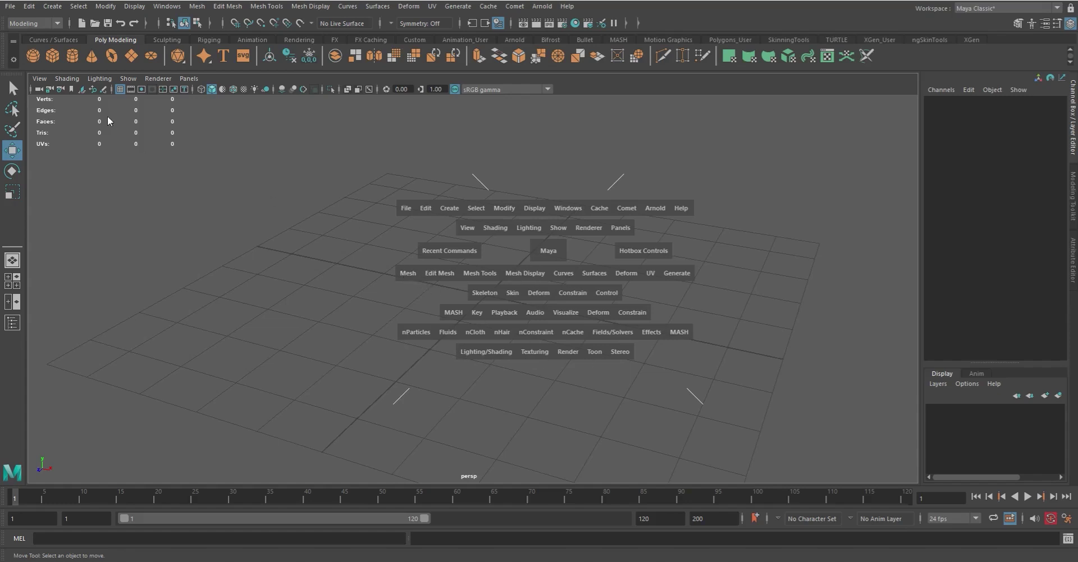
click(35, 22)
click(33, 49)
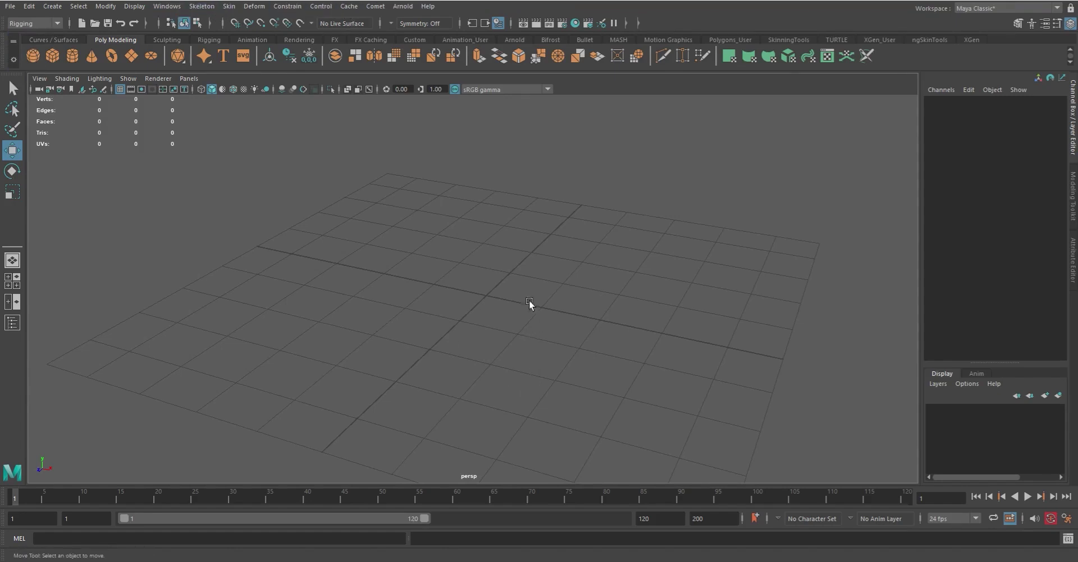
Limit the hotbox to the Modeling menus only through its hotbox controls.
key(space)
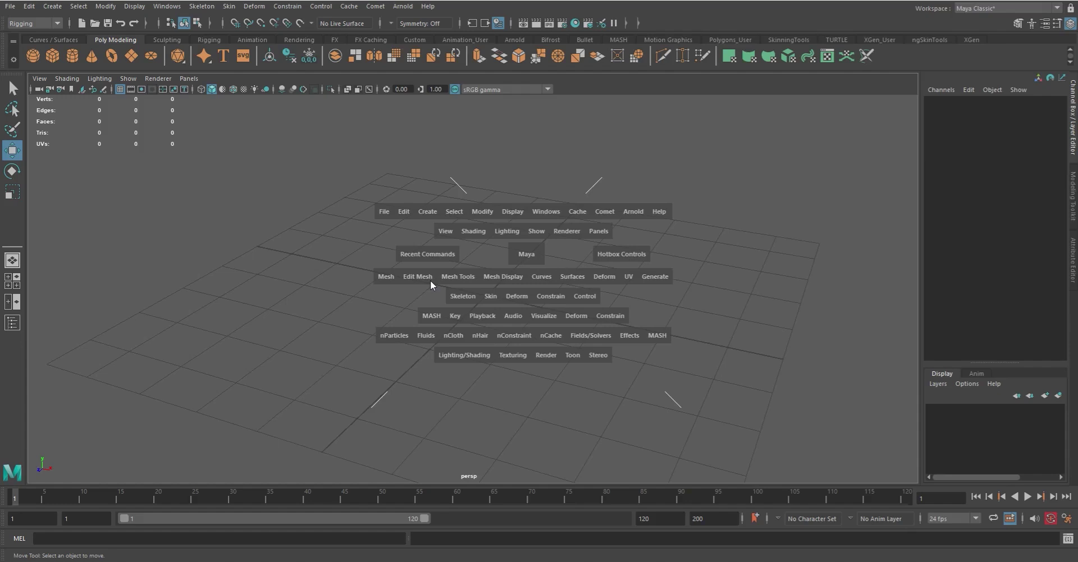
click(627, 255)
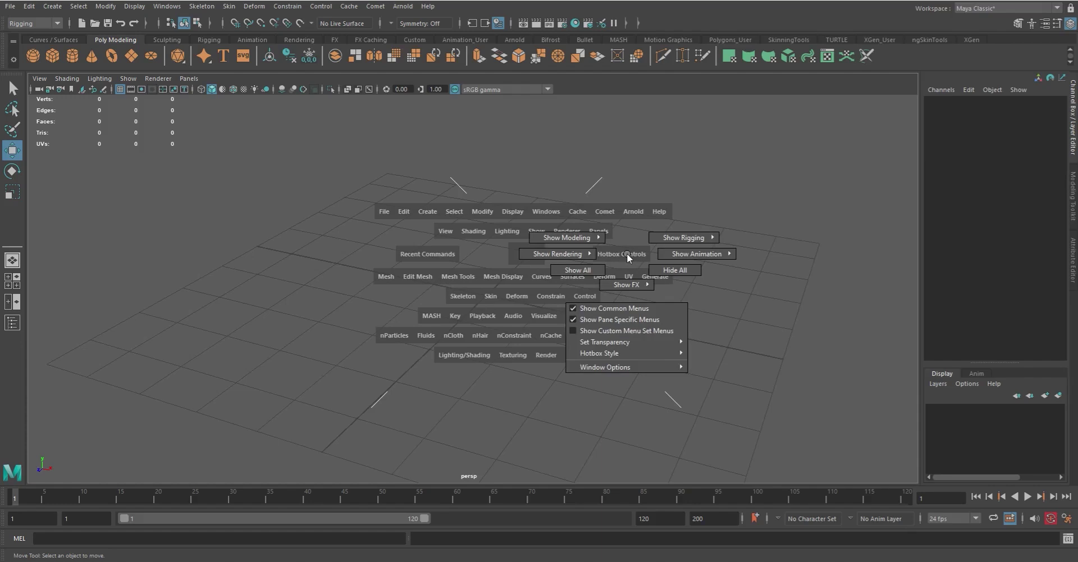
drag(626, 254, 593, 209)
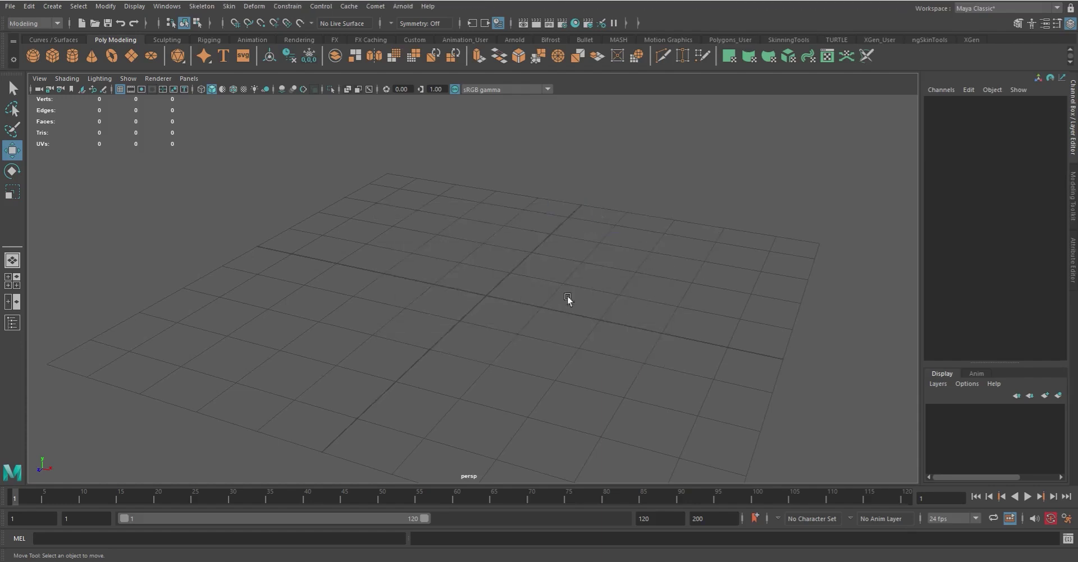
Examine the Mesh, Edit Mesh and Comet commands available from the Modeling-only hotbox.
key(space)
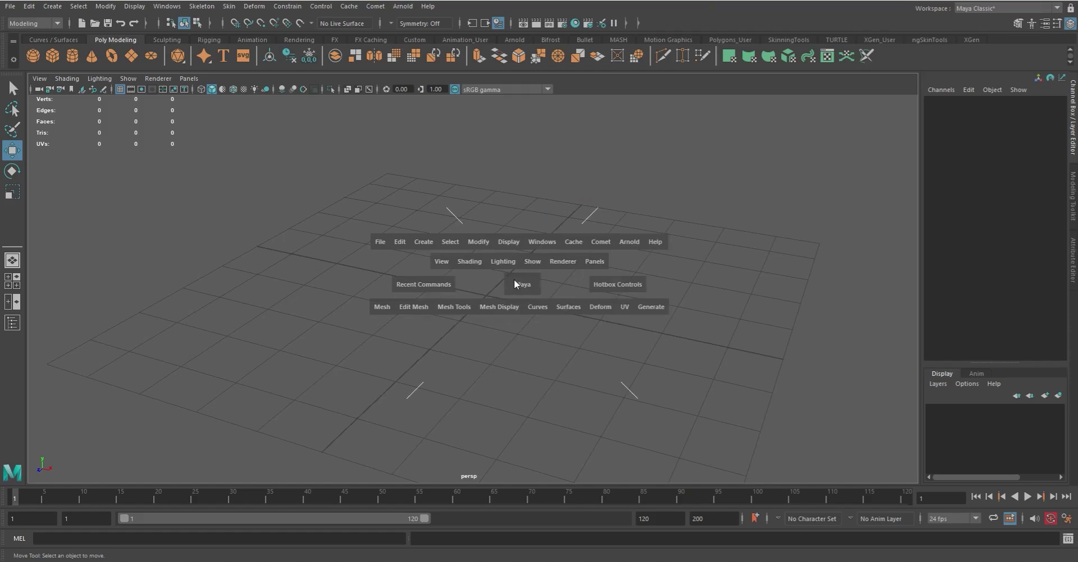
click(382, 307)
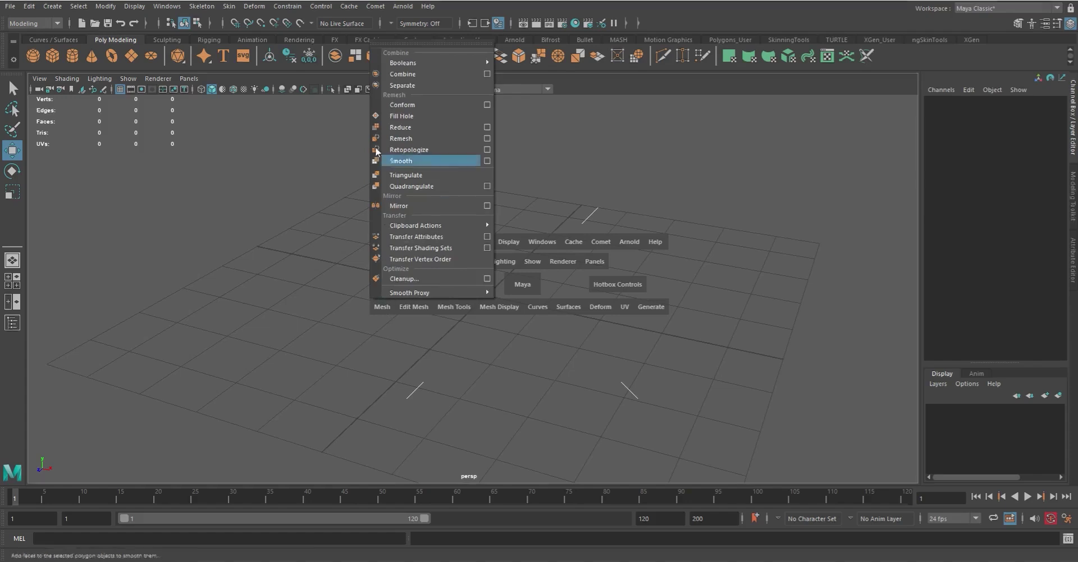
click(449, 371)
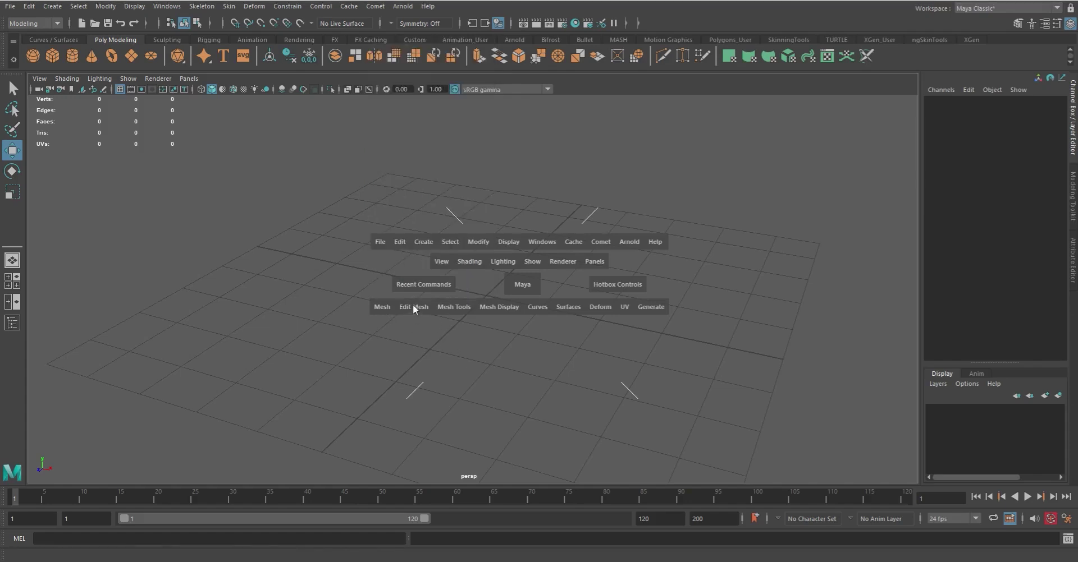
click(413, 307)
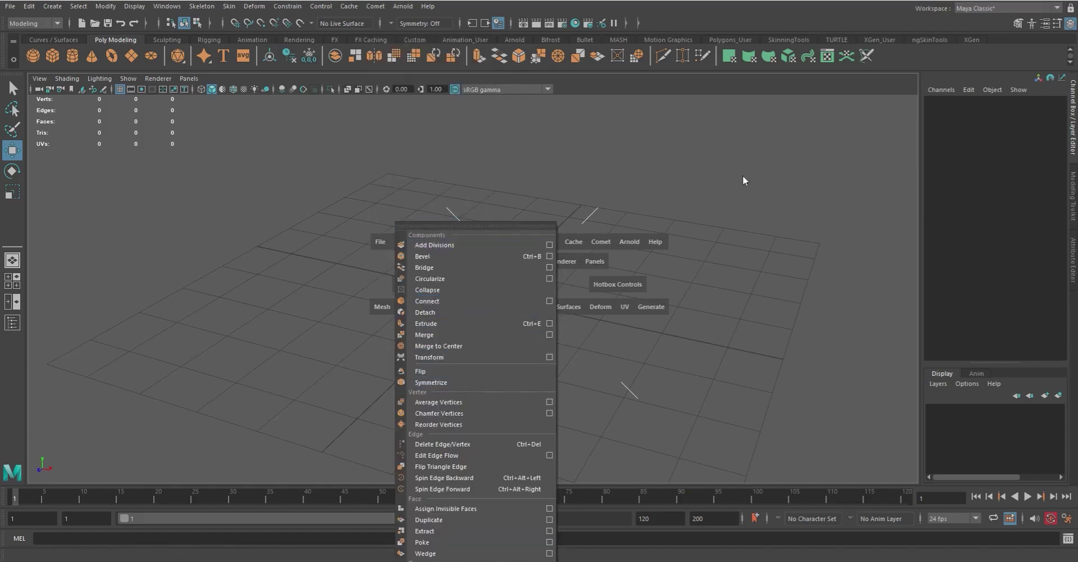
click(820, 328)
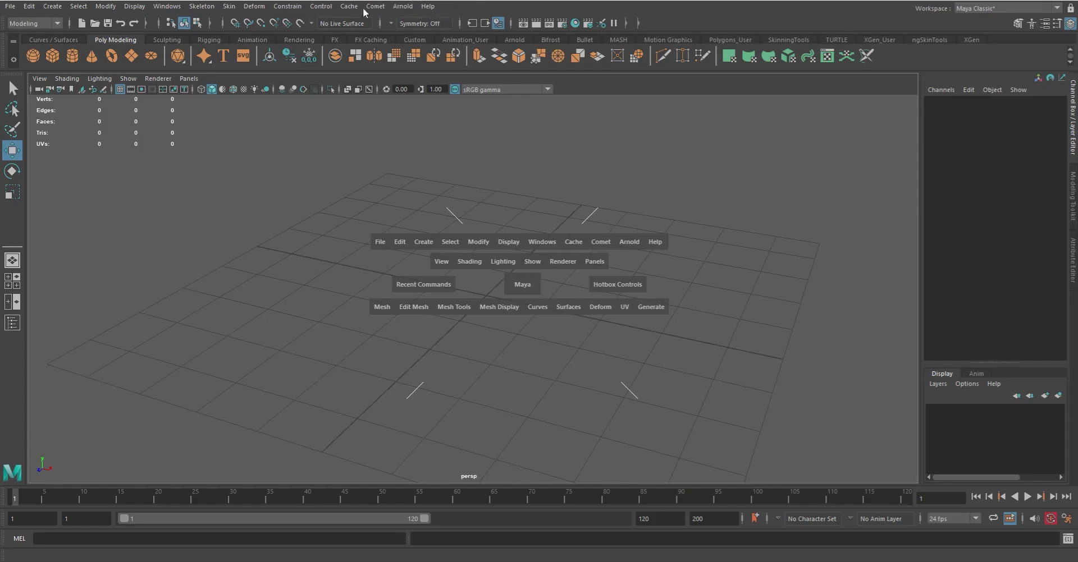
click(601, 242)
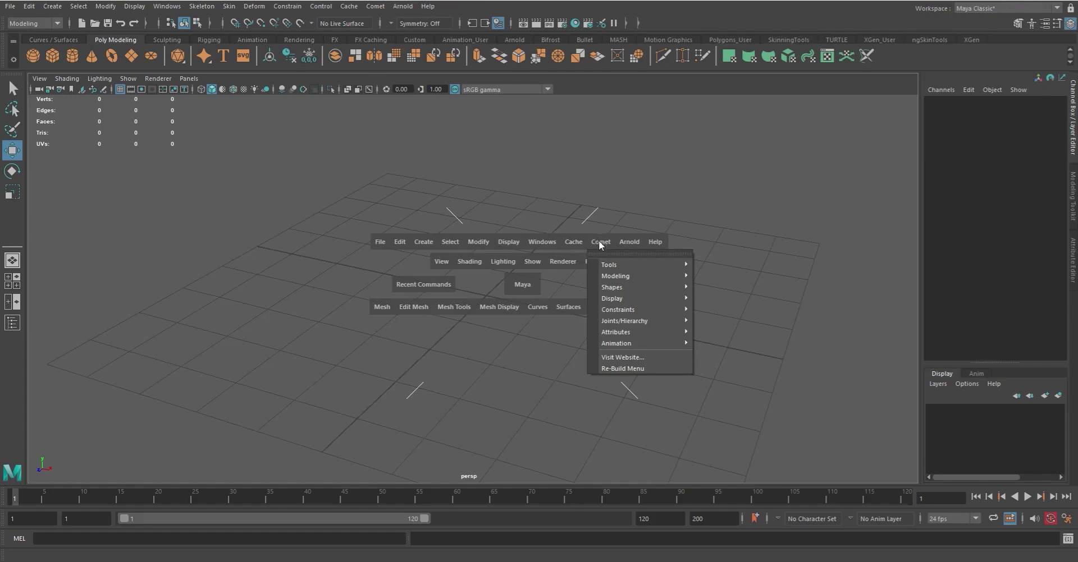
click(598, 240)
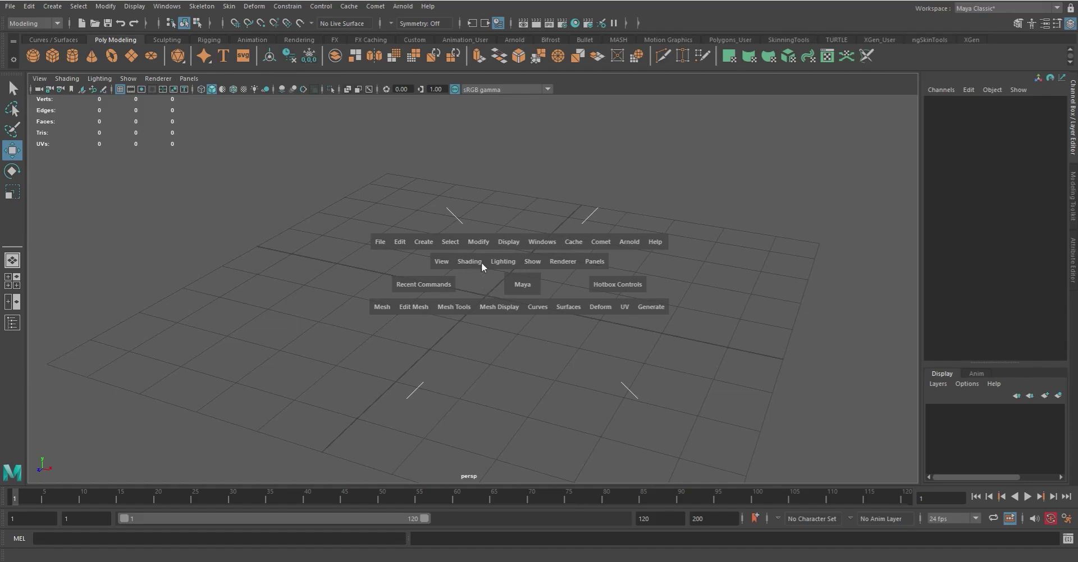
key(space)
key(space)
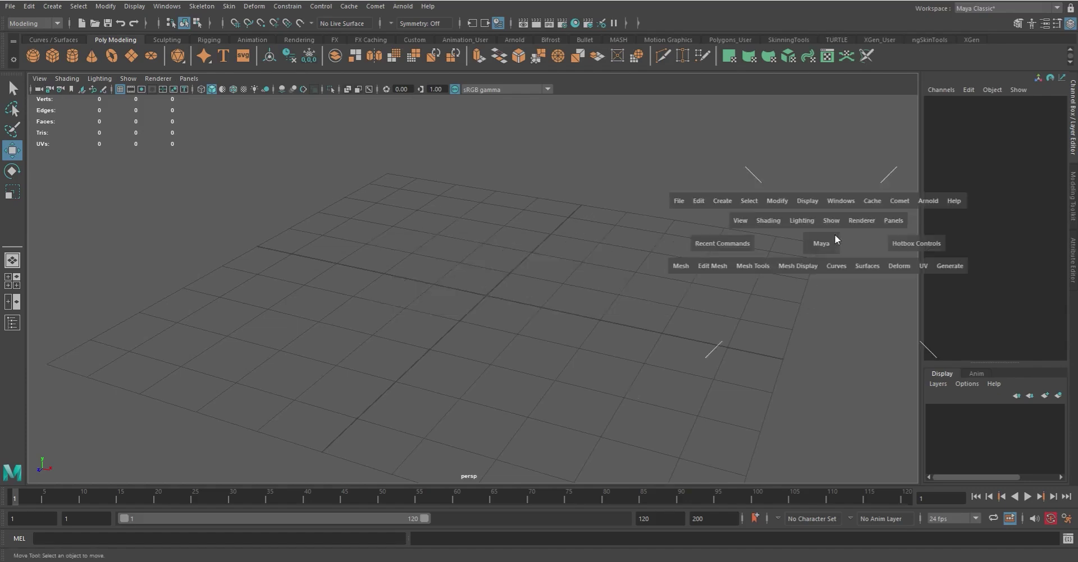
Bring up the hotbox at different places in the viewport and examine its list of recent commands.
key(space)
key(space)
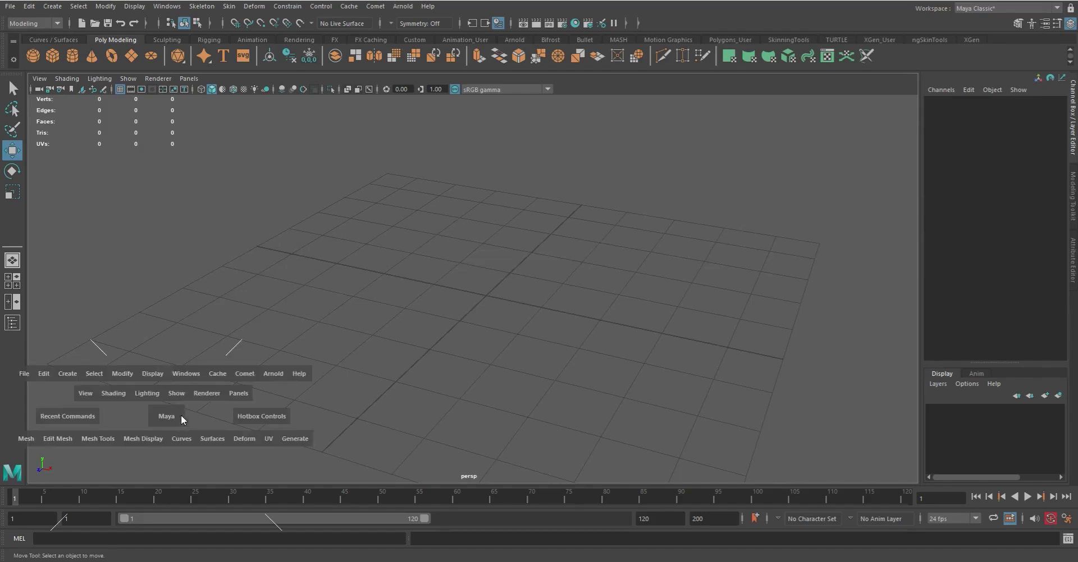
key(space)
key(space)
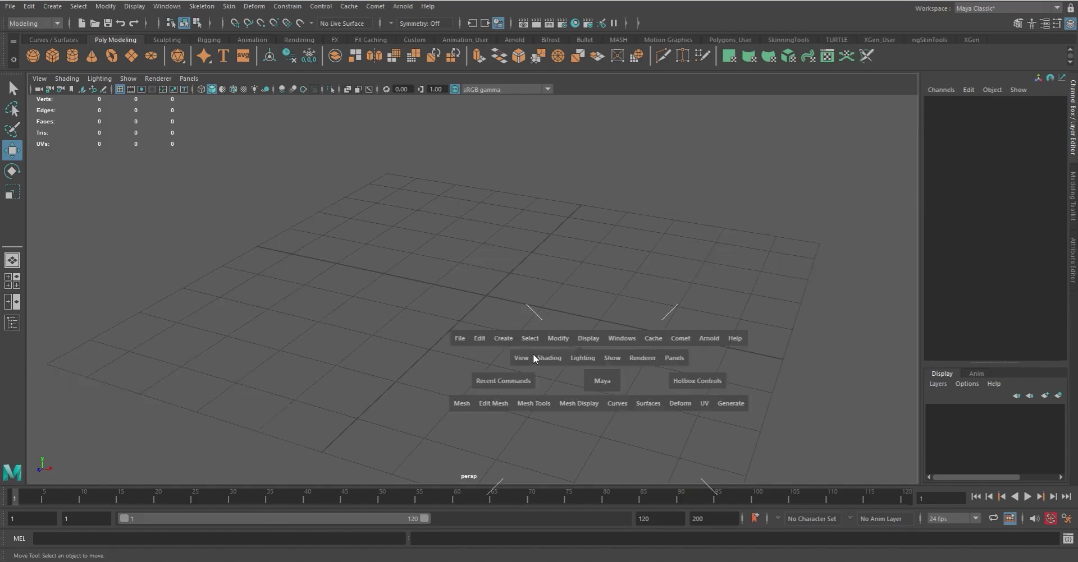
click(523, 382)
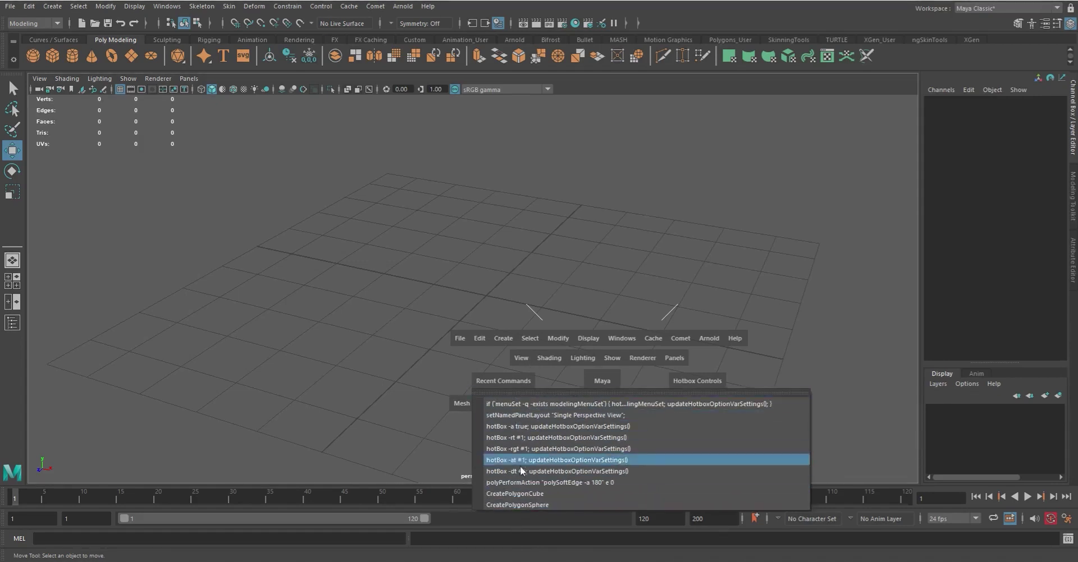
click(545, 247)
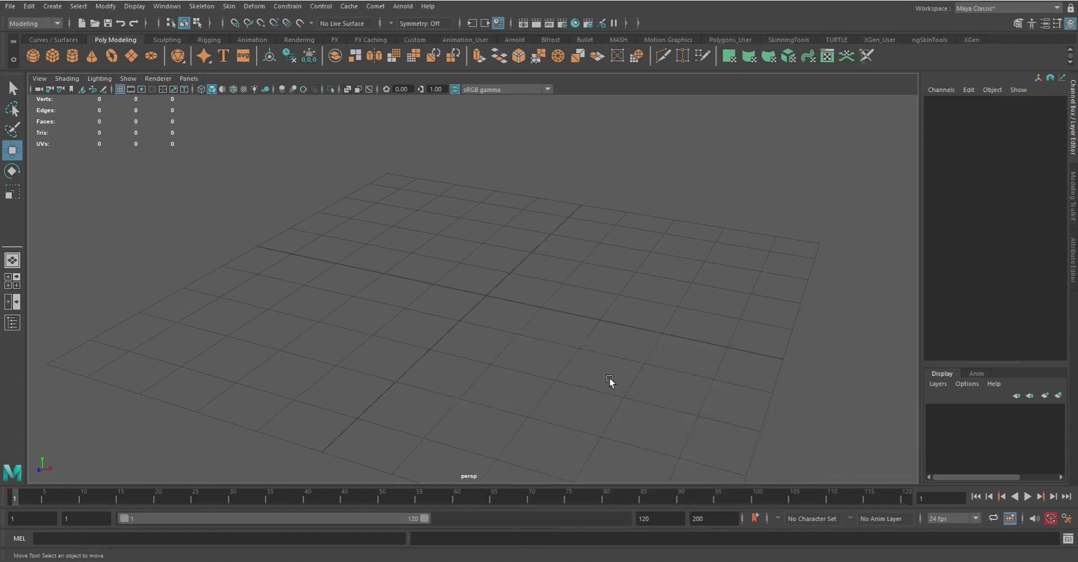
Examine the camera view choices at the hotbox centre and switch the viewport to the Right View.
key(space)
key(space)
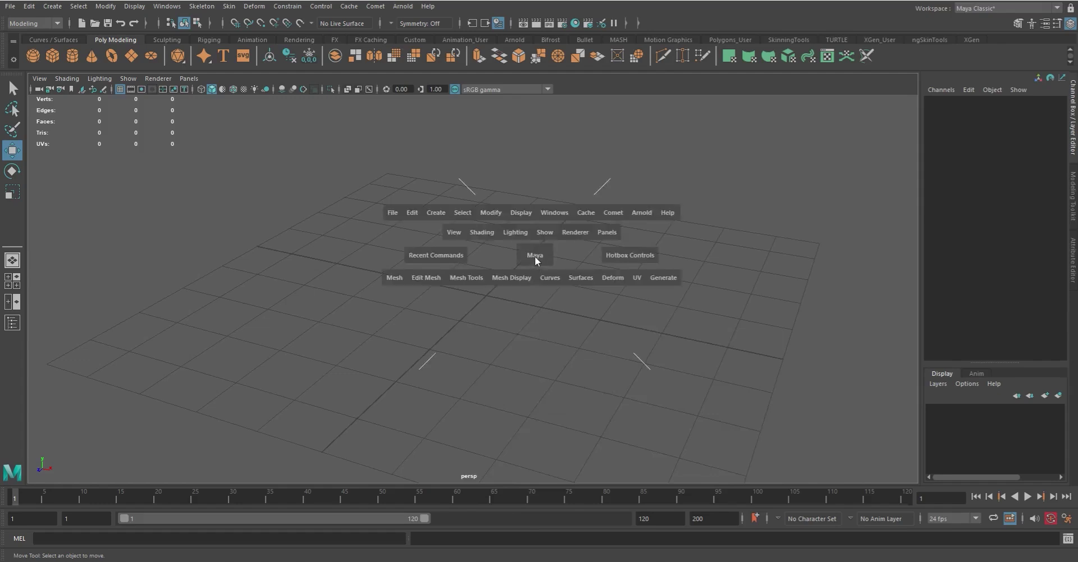
click(535, 256)
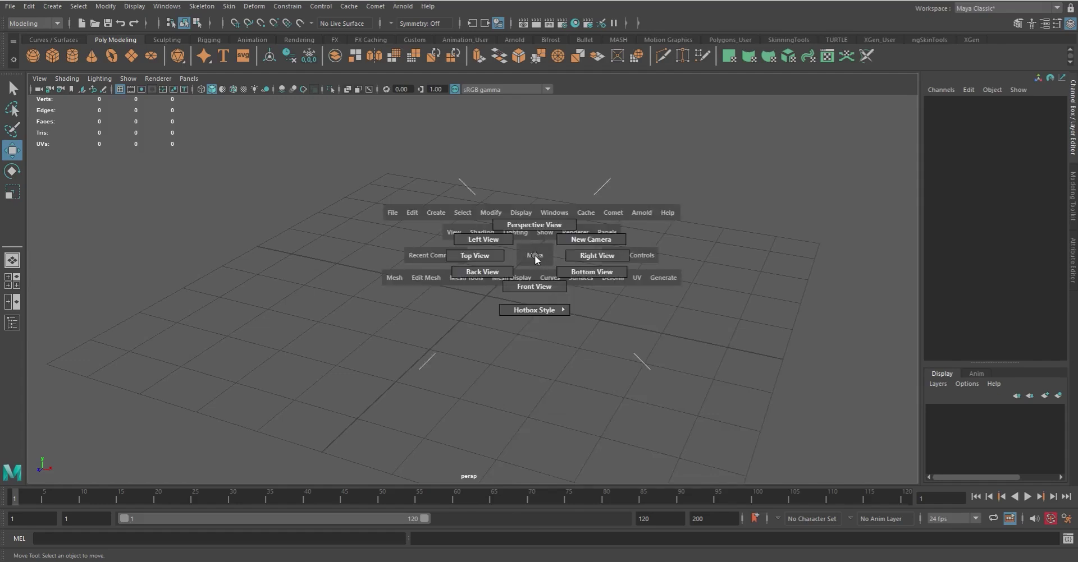
key(space)
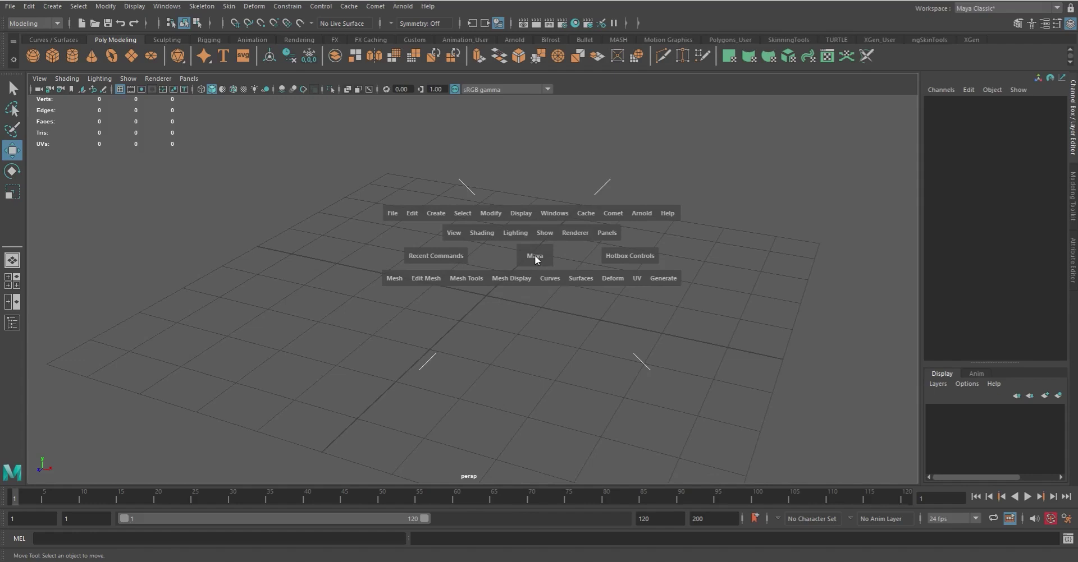
click(534, 255)
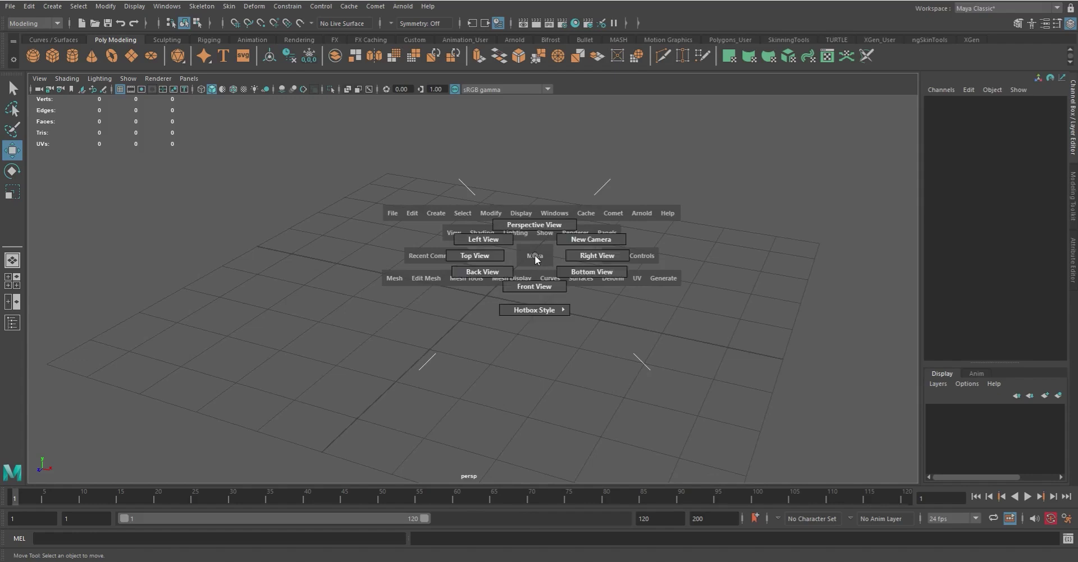
drag(536, 260, 598, 240)
drag(535, 259, 596, 256)
Cycle the viewport through the Top and Front views and back to Perspective with the hotbox.
key(space)
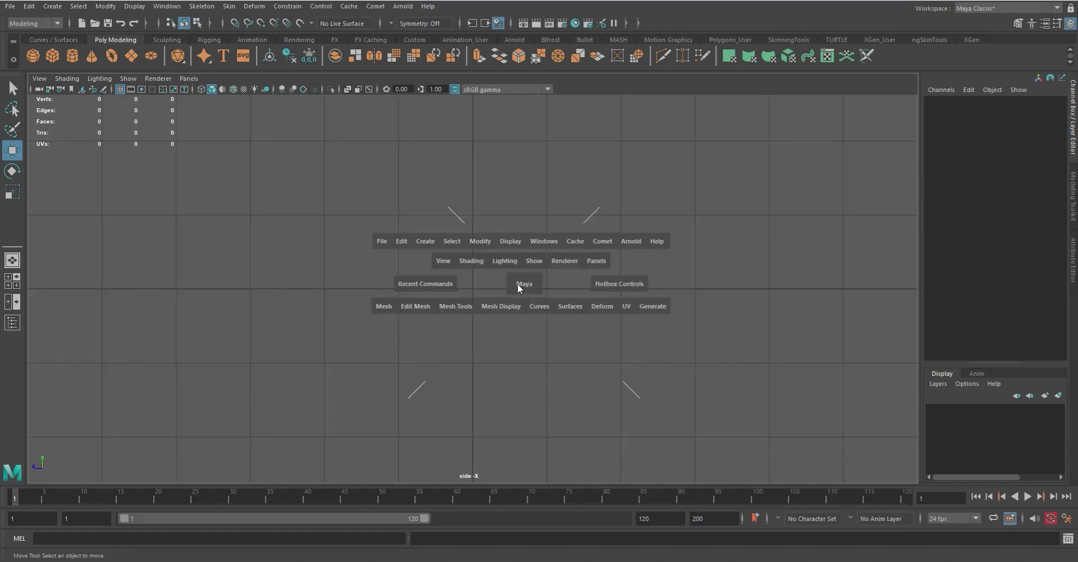
drag(519, 287, 486, 276)
key(space)
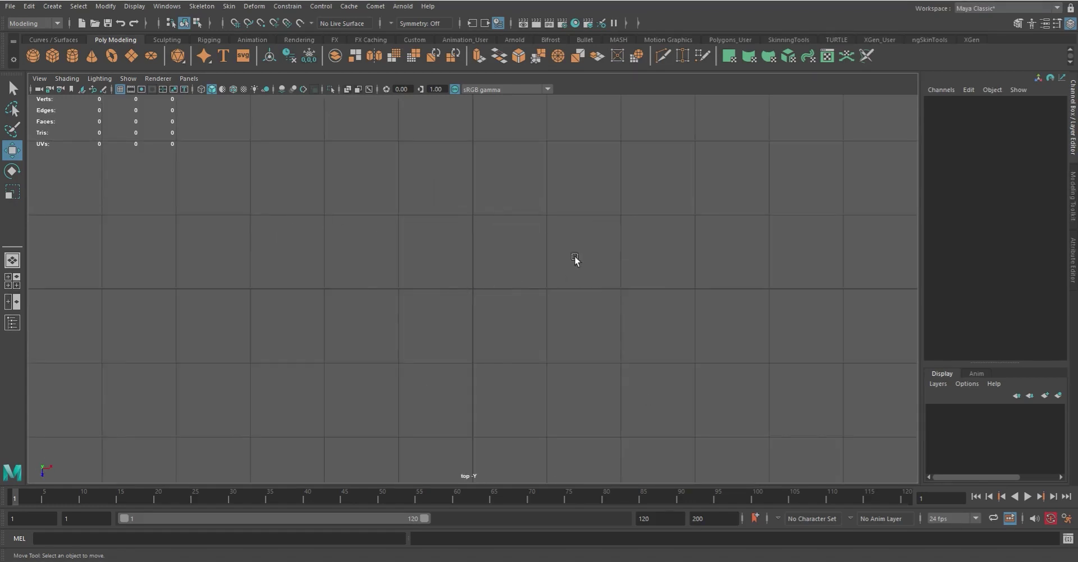
key(space)
drag(564, 261, 549, 298)
key(space)
drag(547, 254, 537, 217)
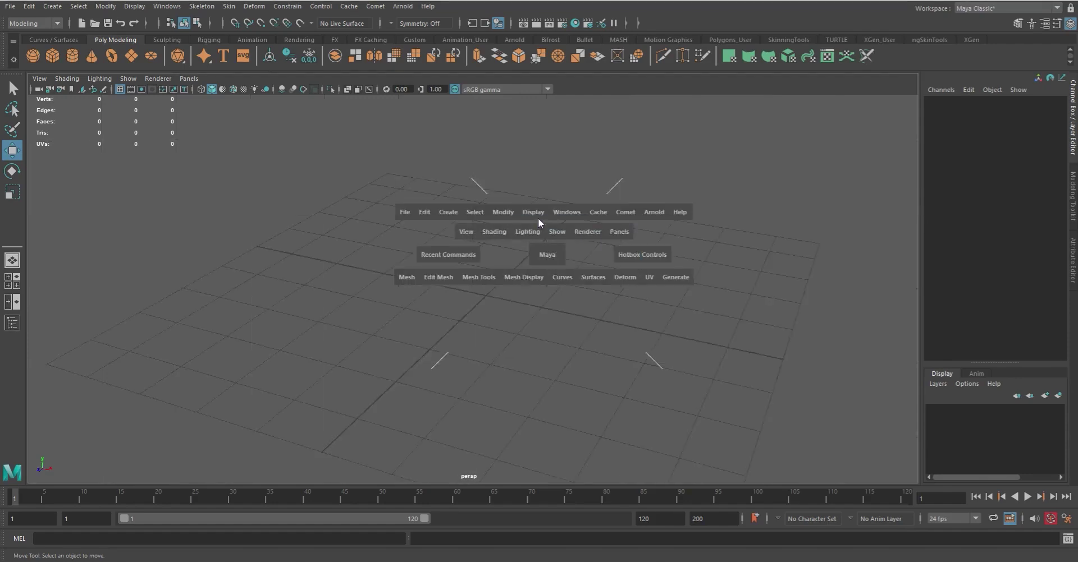
Orbit the perspective camera around the grid and pan it sideways.
alt+drag(637, 228, 487, 221)
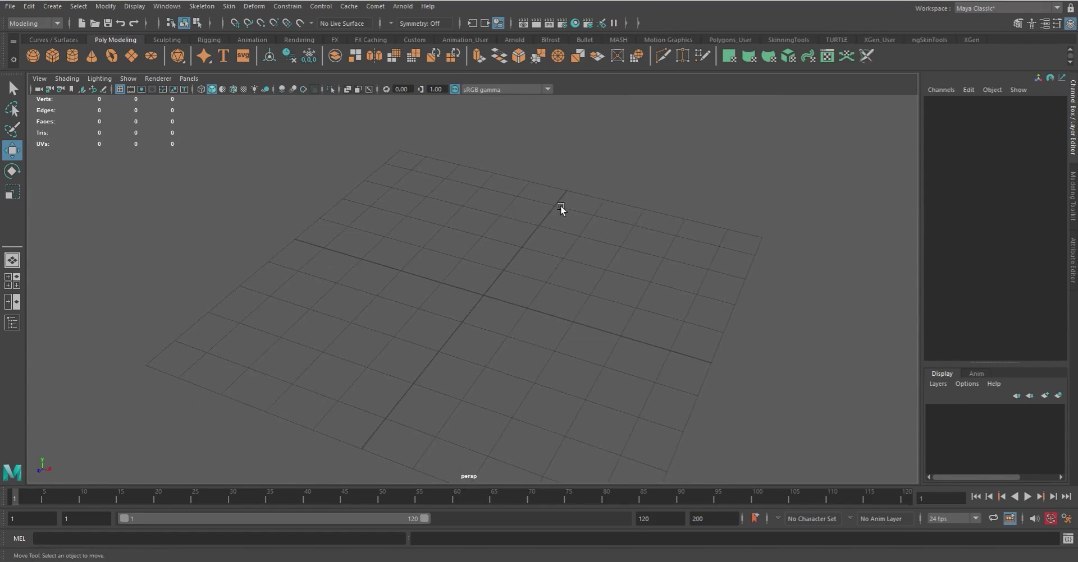
alt+drag(561, 306, 543, 287)
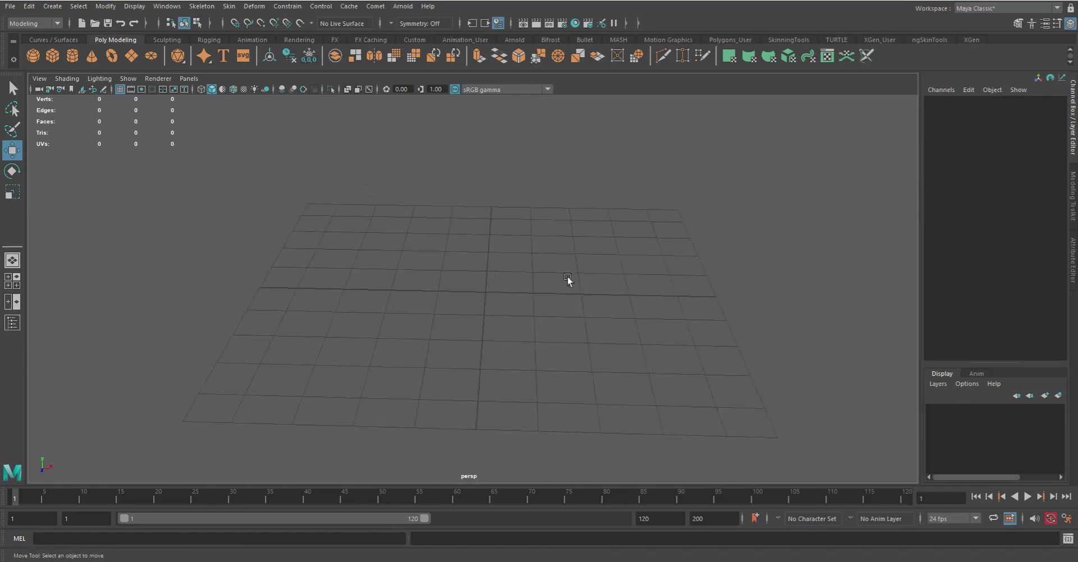
alt+drag(616, 278, 554, 288)
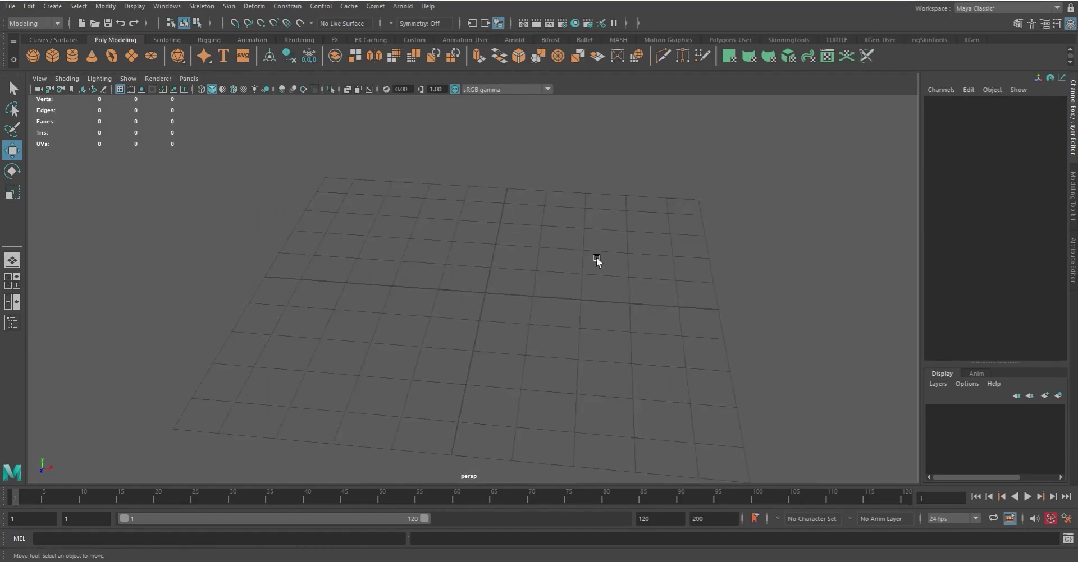
alt+middle_drag(598, 255, 673, 255)
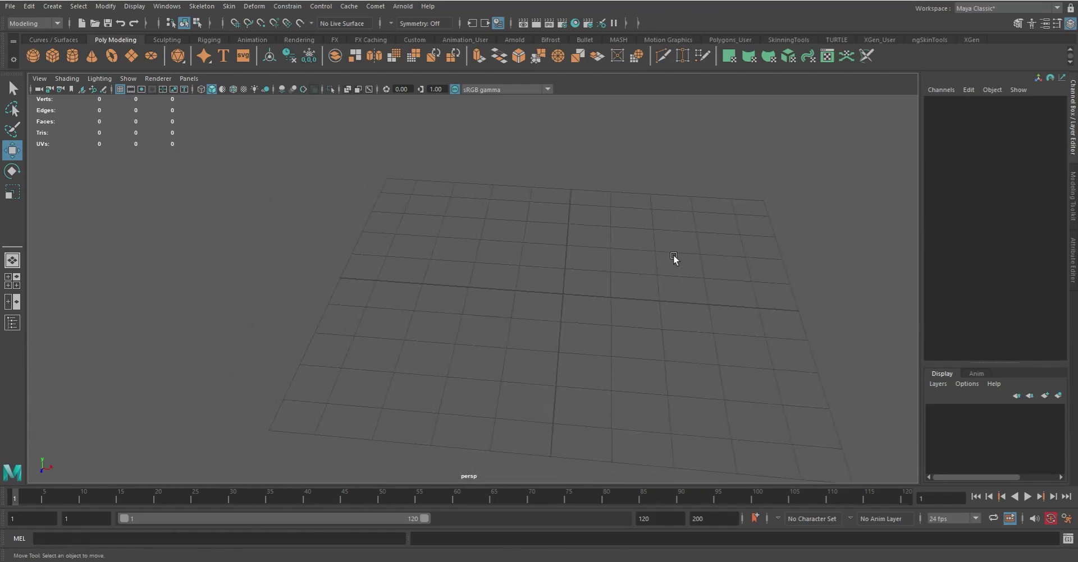
Zoom the perspective view in and out on the grid repeatedly.
scroll(638, 274, up, 6)
scroll(641, 270, down, 6)
scroll(642, 268, up, 6)
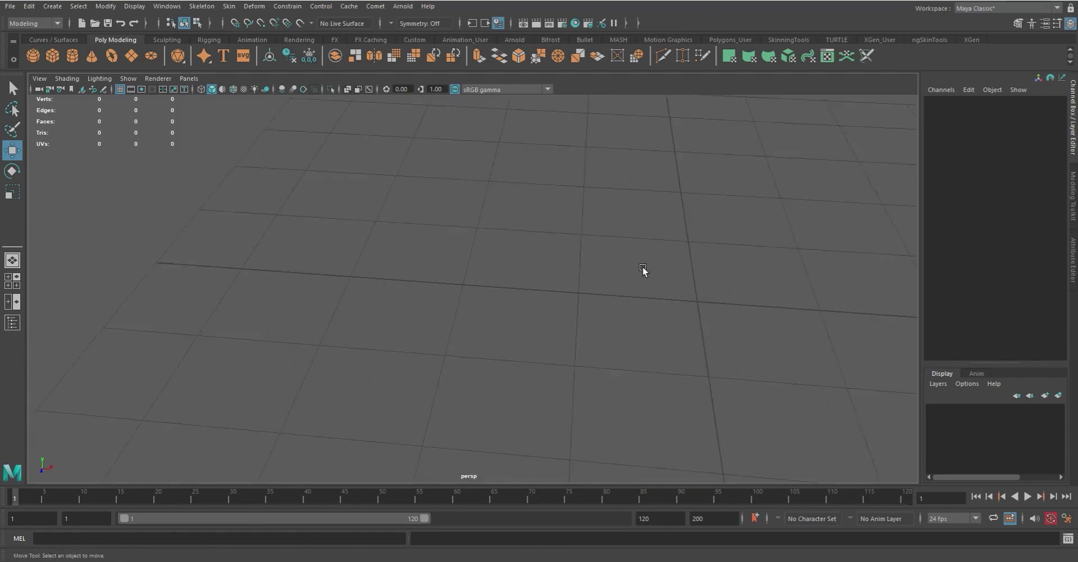
scroll(642, 264, down, 6)
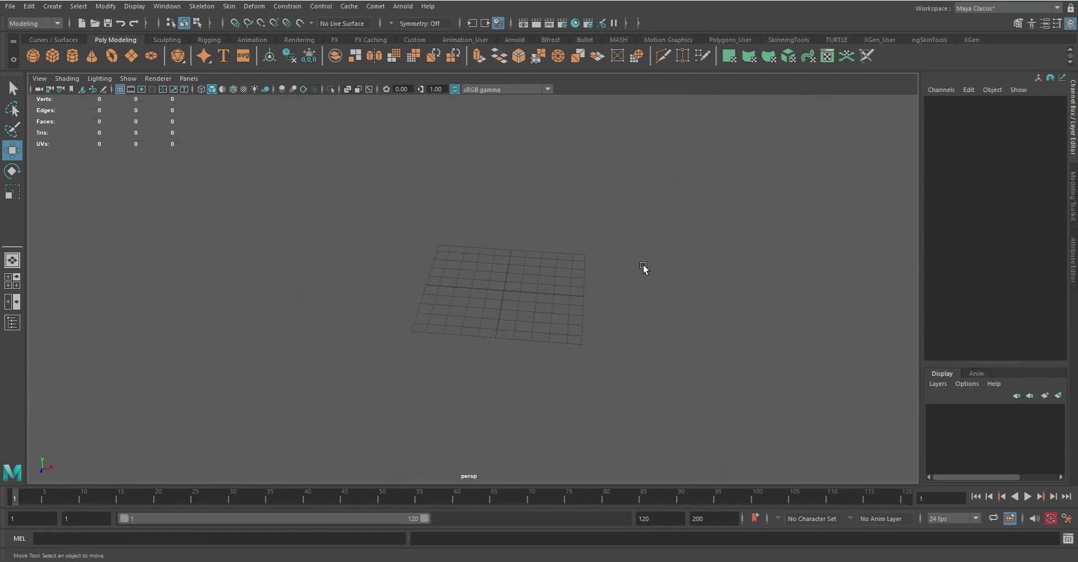
scroll(642, 264, up, 4)
scroll(642, 265, up, 10)
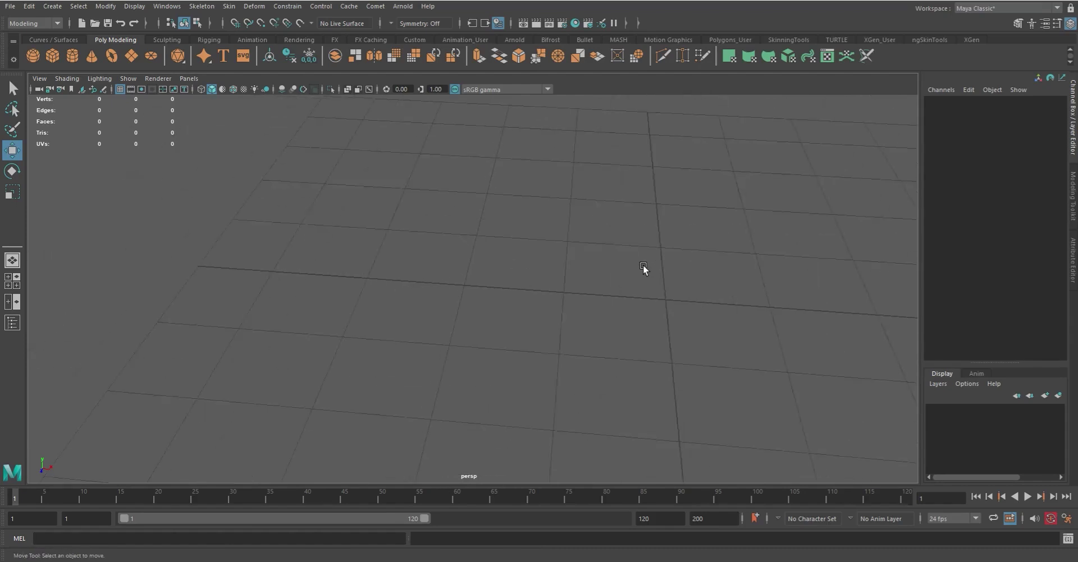
scroll(642, 269, down, 10)
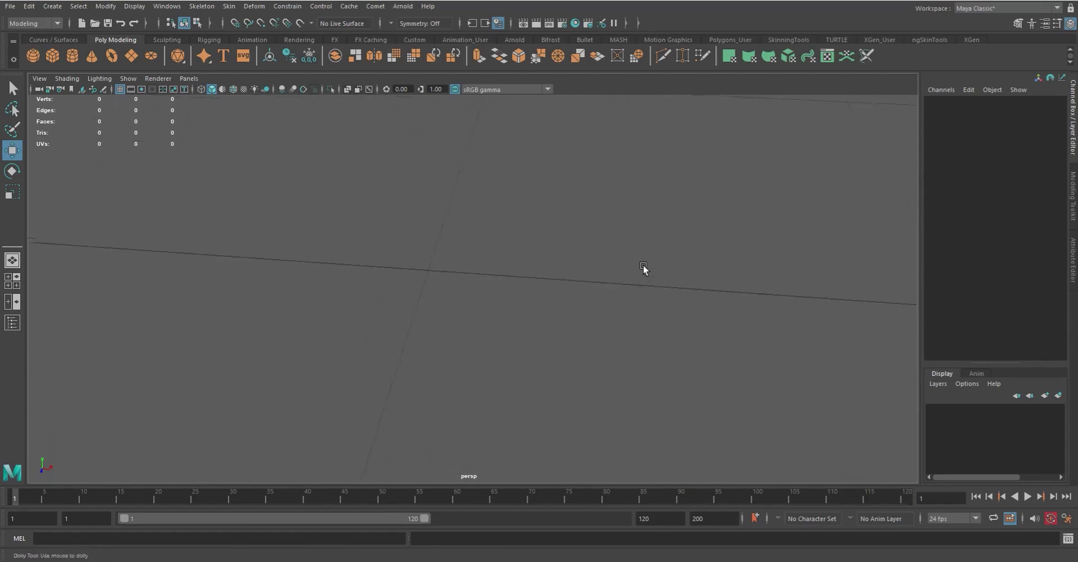
scroll(637, 272, down, 6)
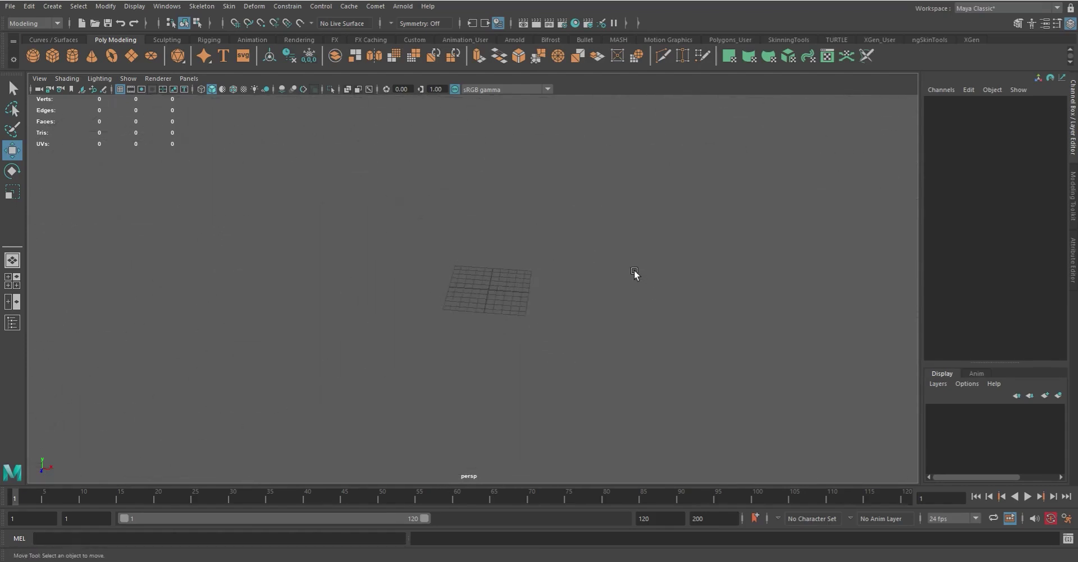
scroll(634, 272, up, 5)
scroll(635, 270, up, 6)
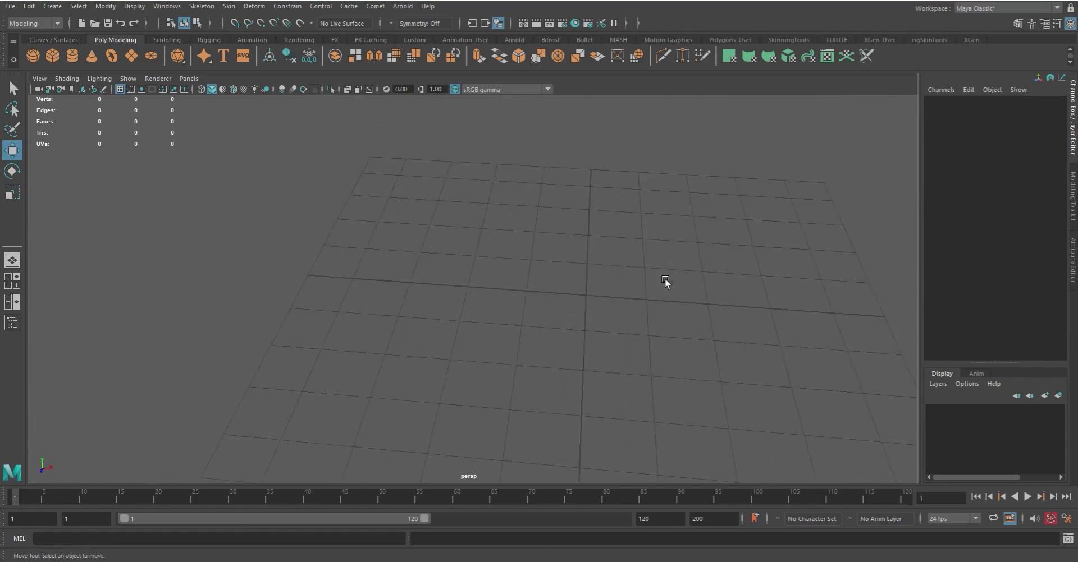
Combine orbiting, dollying and panning to reframe the grid from a lower angle in the perspective view.
alt+drag(552, 319, 589, 289)
alt+right_drag(589, 288, 401, 299)
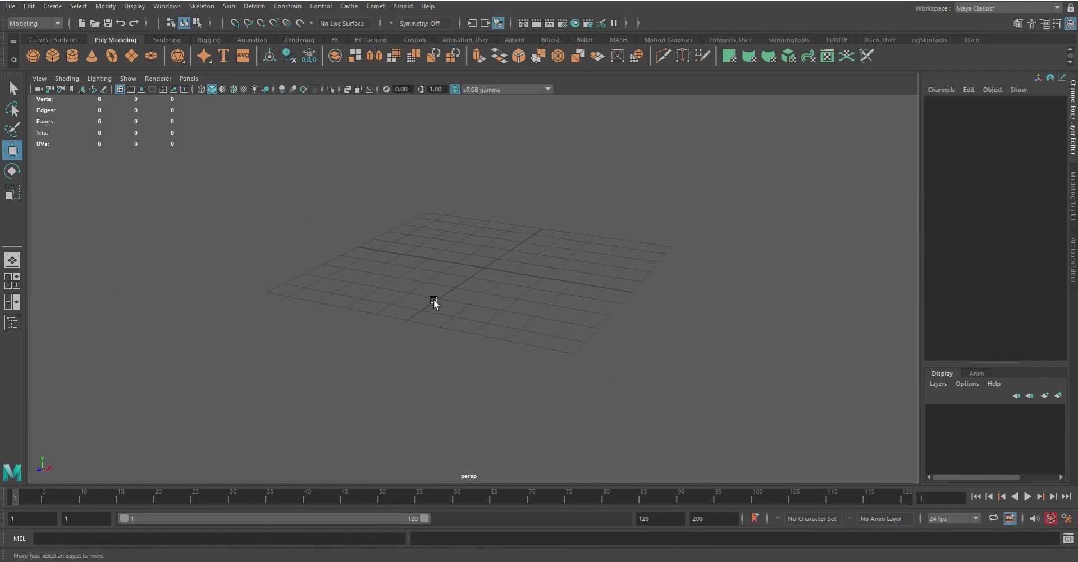
alt+right_drag(449, 286, 508, 260)
alt+middle_drag(508, 260, 488, 293)
alt+drag(568, 295, 524, 325)
alt+right_drag(524, 325, 422, 279)
alt+drag(422, 278, 487, 291)
Examine the File commands, including the Send To Unity, ATOM and Recent Files entries.
click(9, 7)
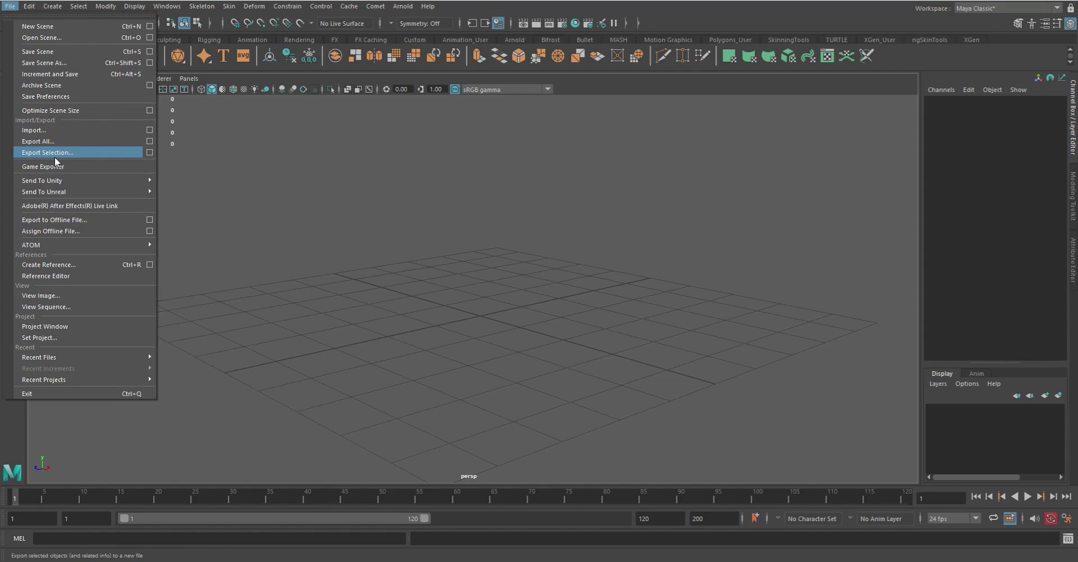
mouse_move(52, 181)
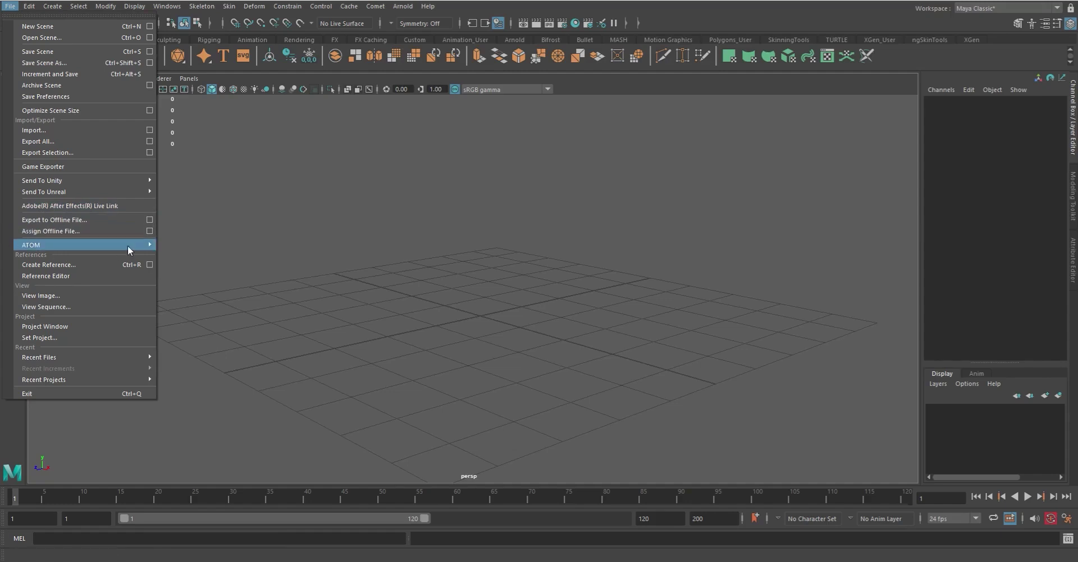
mouse_move(71, 247)
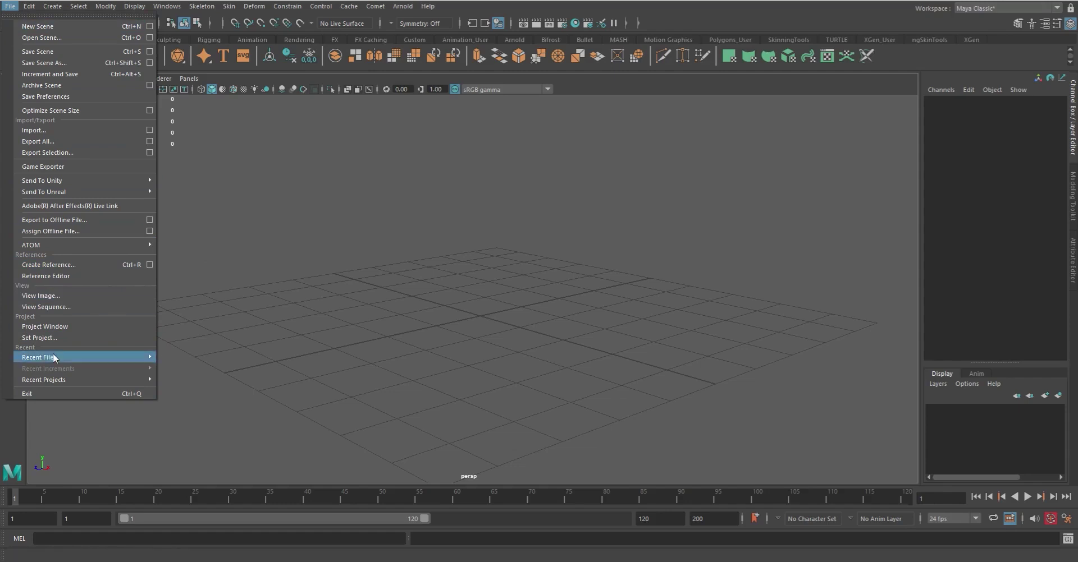
mouse_move(60, 357)
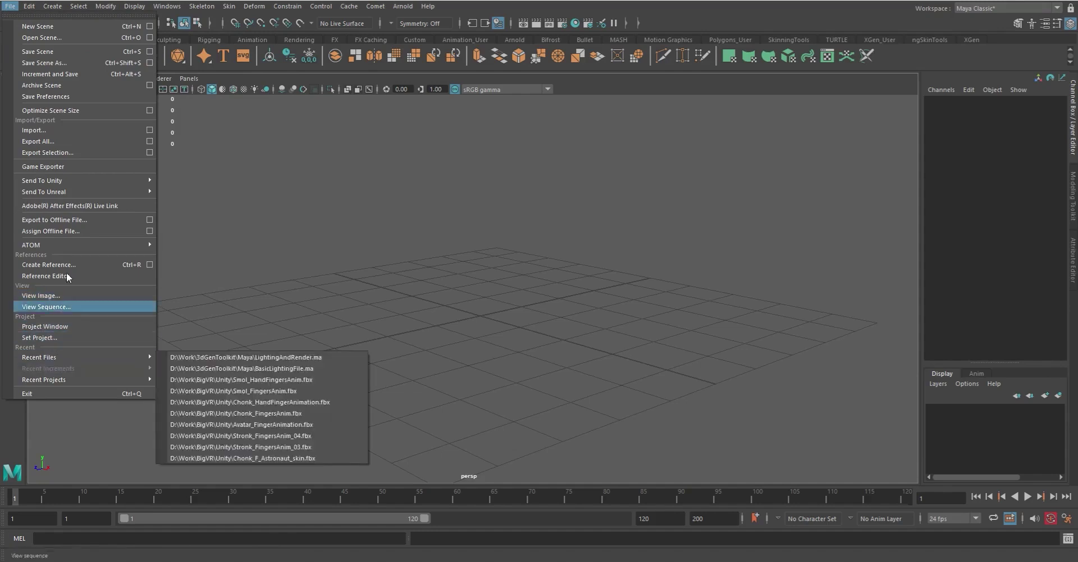
click(167, 6)
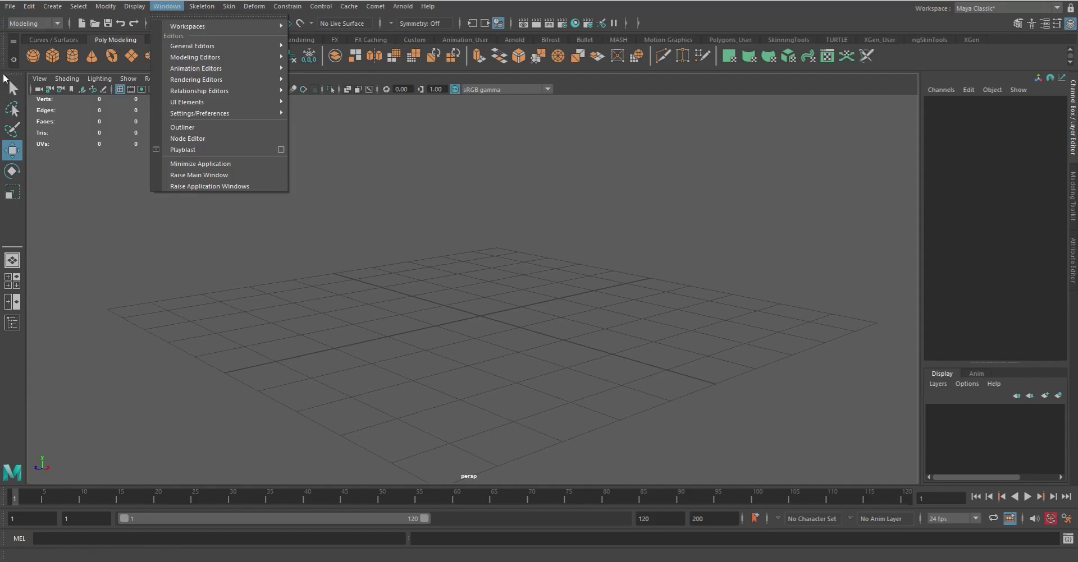
Review the current project's primary locations in the Project Window and close it without accepting changes.
click(7, 7)
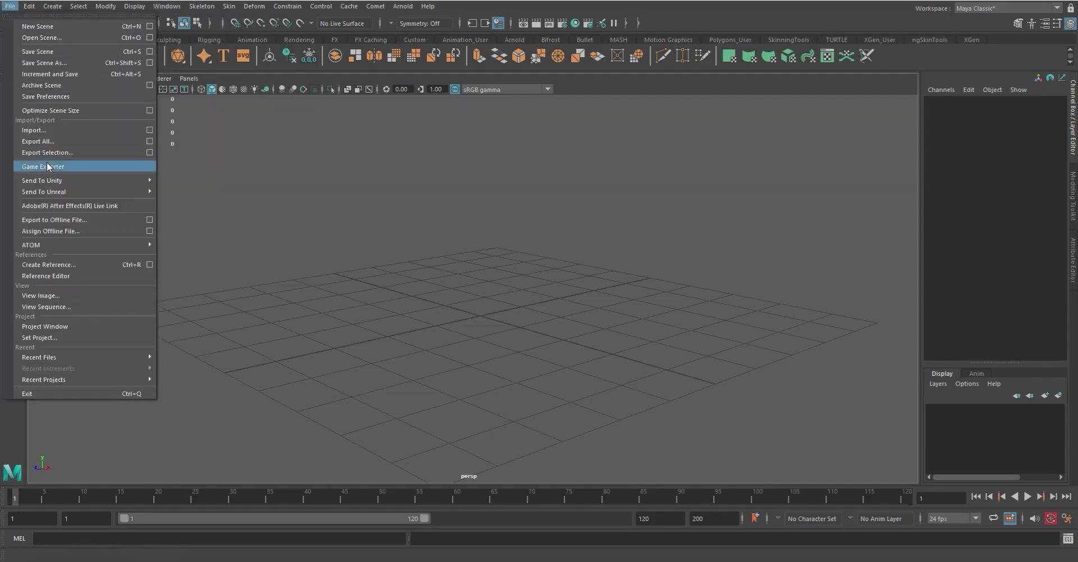
click(69, 326)
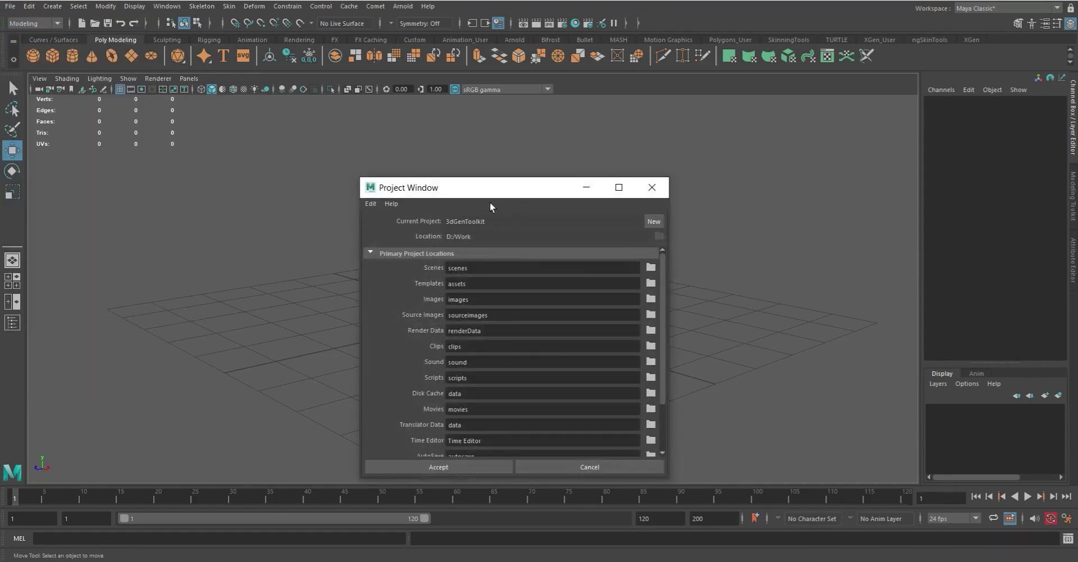
drag(497, 190, 283, 120)
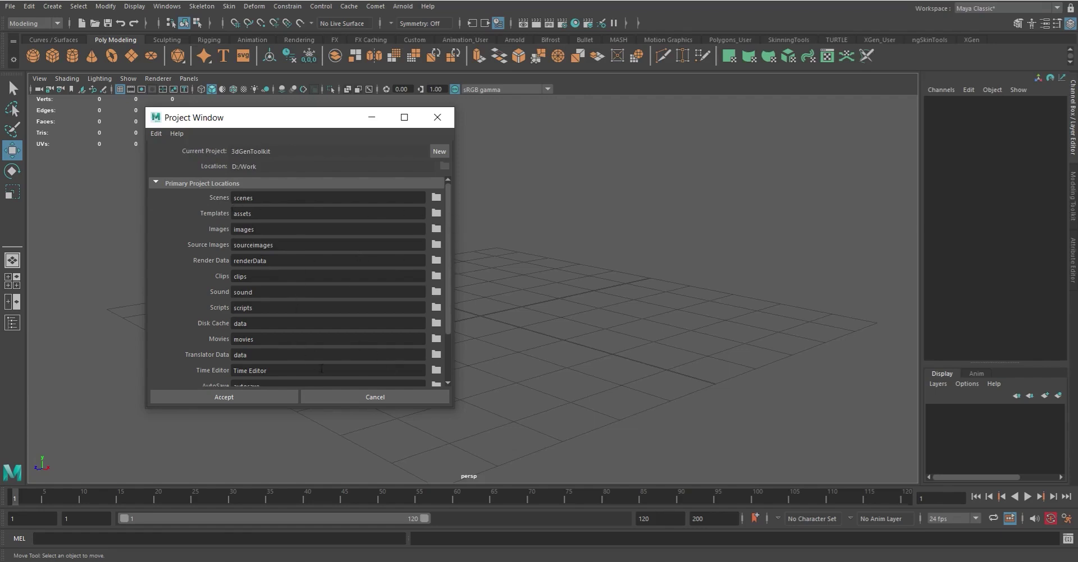
click(378, 398)
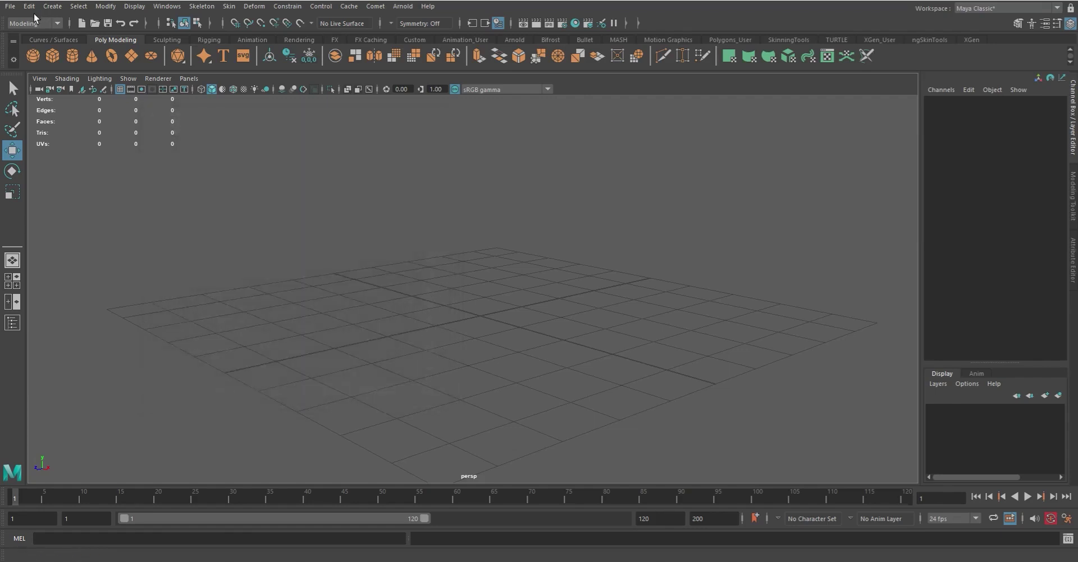
Examine the current project's folders in the Open Scene browser with its sidebar widened, then close it without opening a file.
click(10, 6)
click(35, 35)
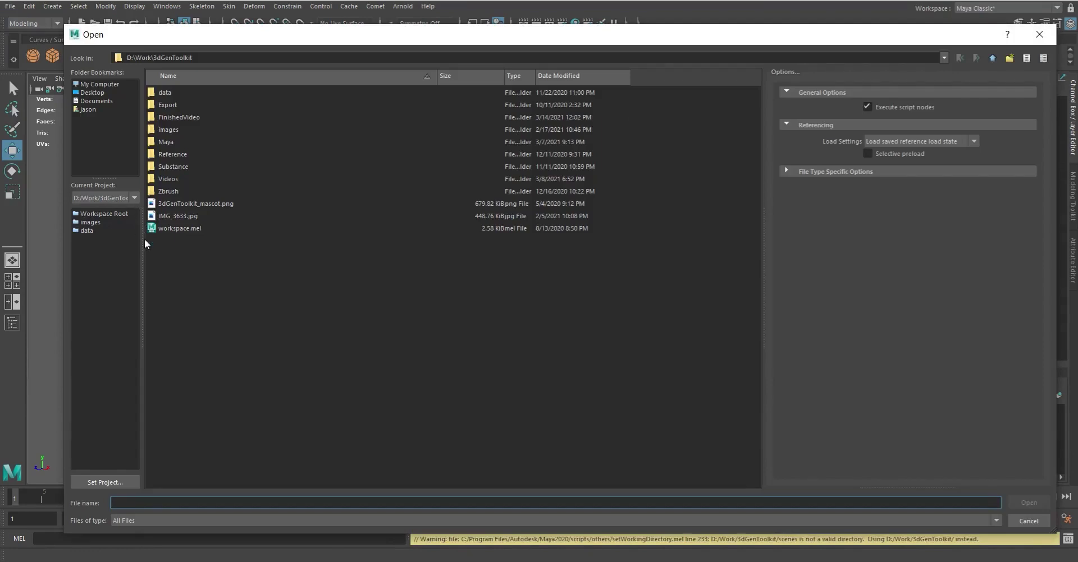
drag(144, 238, 215, 238)
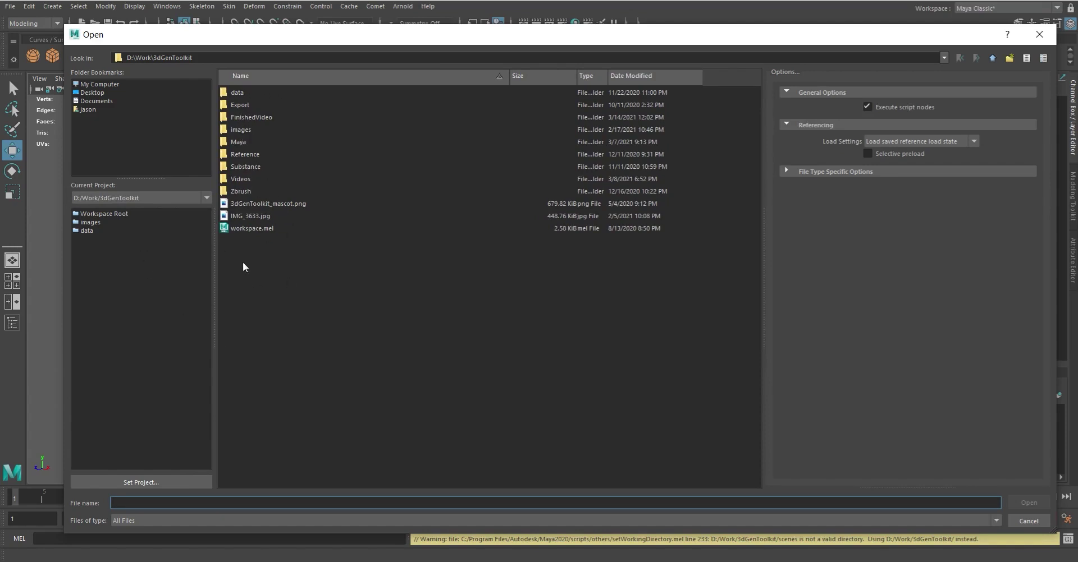
click(1045, 35)
Browse the folders offered for Set Project and close the browser without setting a project.
click(10, 6)
mouse_move(61, 355)
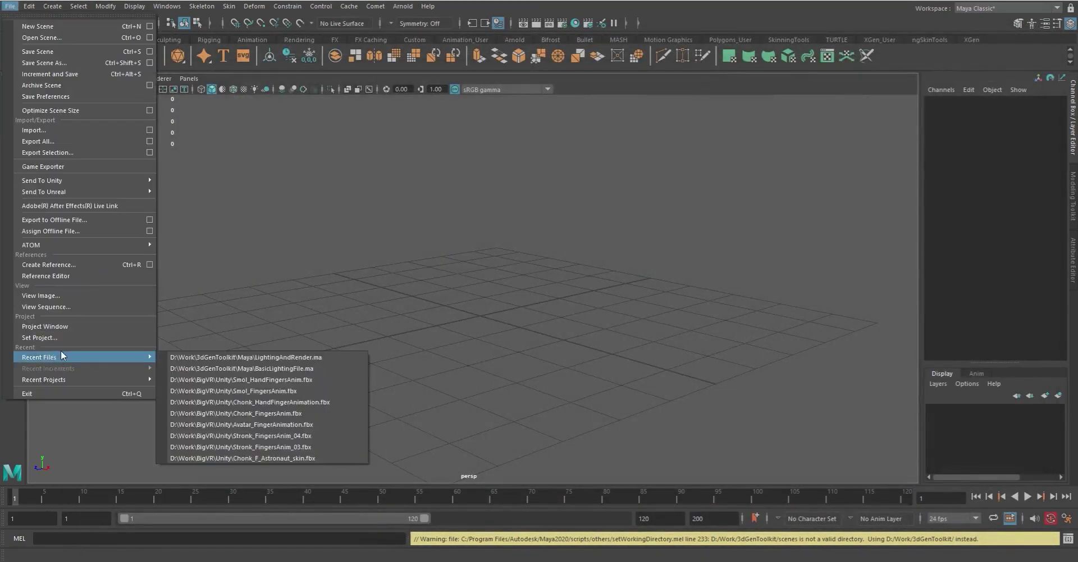
click(55, 338)
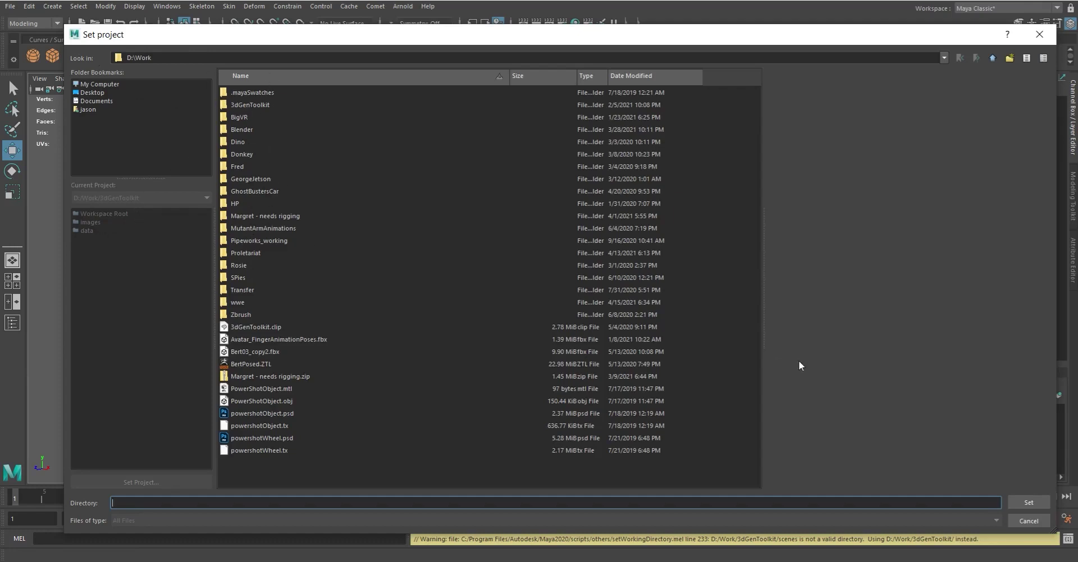
click(1039, 37)
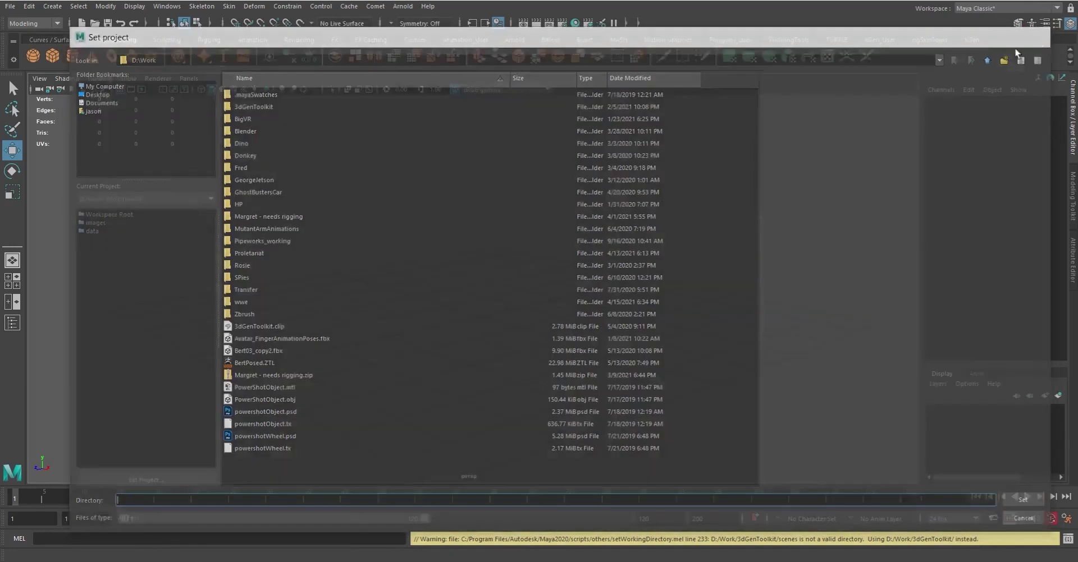
Examine the Recent Files and Recent Projects entries among the File commands.
click(9, 7)
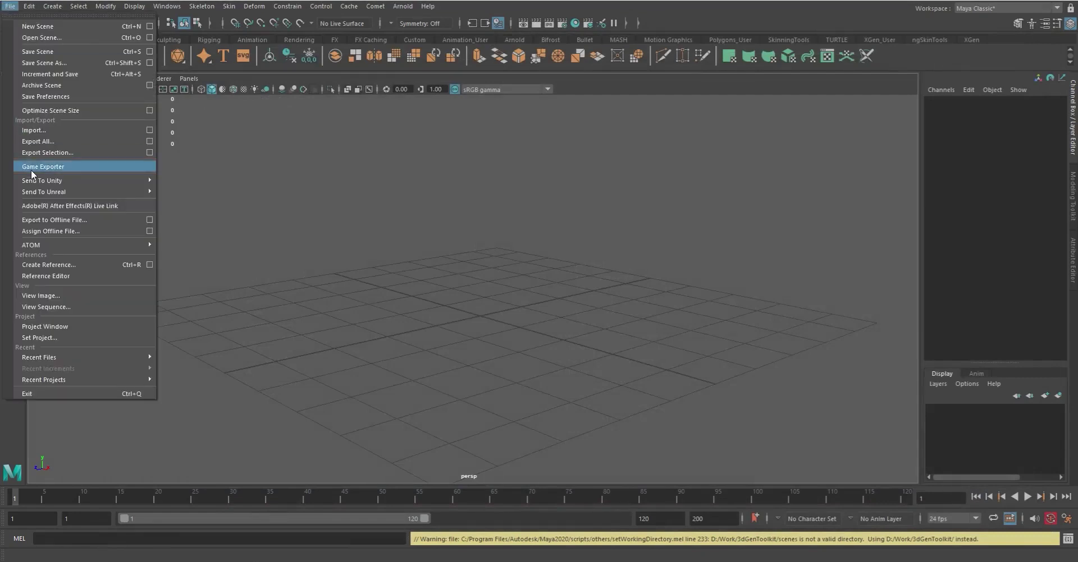
mouse_move(47, 356)
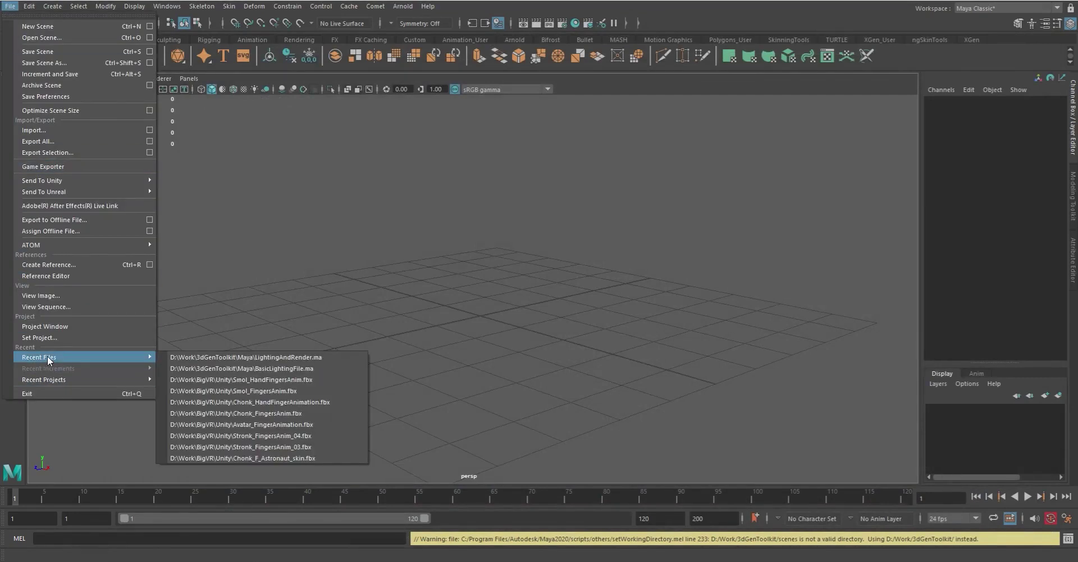
mouse_move(54, 383)
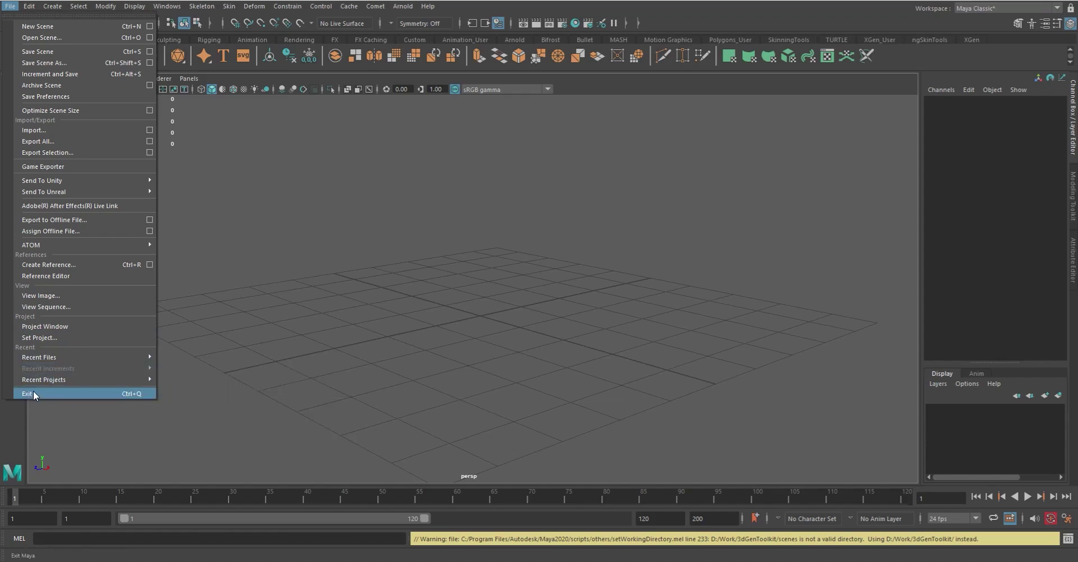
Examine the Edit commands for keys, review all Bake Simulation options, and close them without baking.
mouse_move(30, 8)
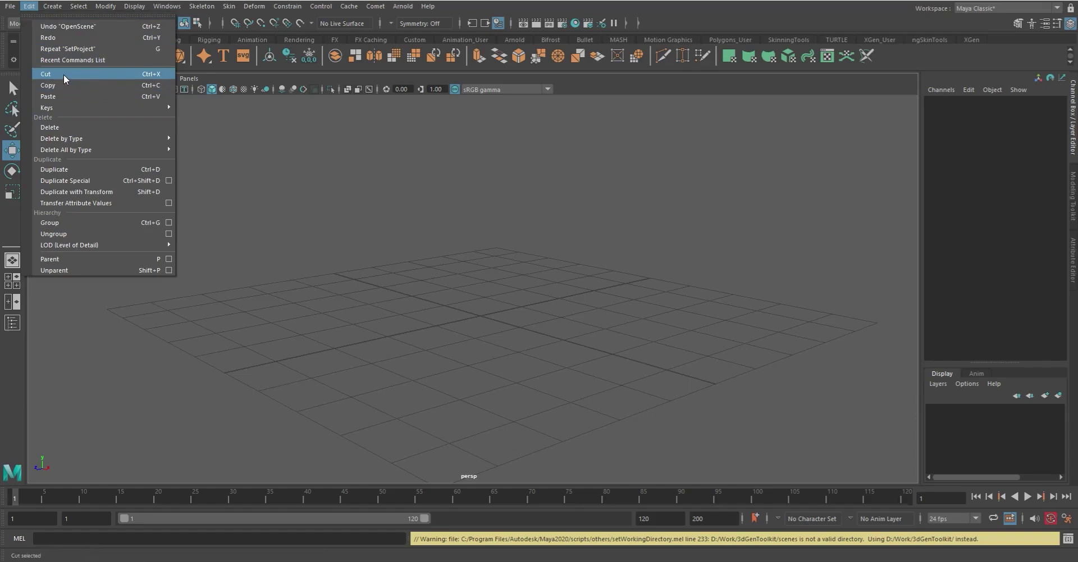
mouse_move(89, 108)
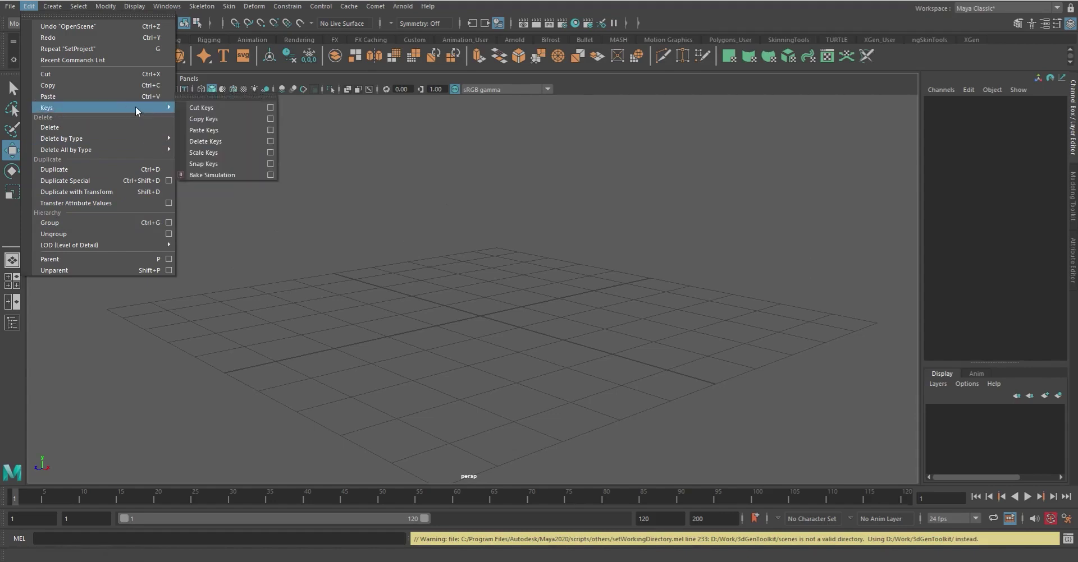
click(269, 175)
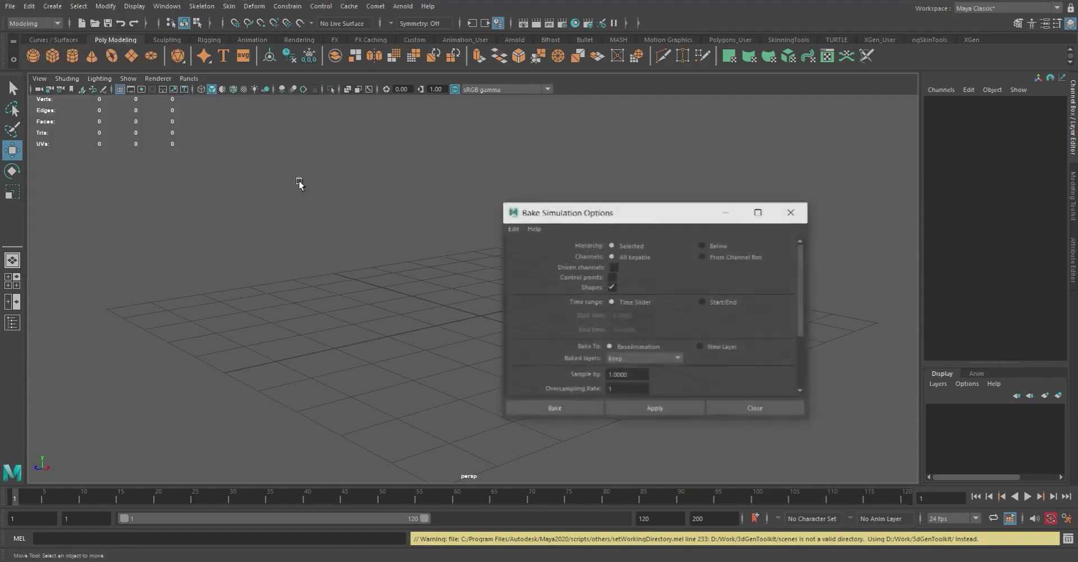
drag(604, 213, 425, 150)
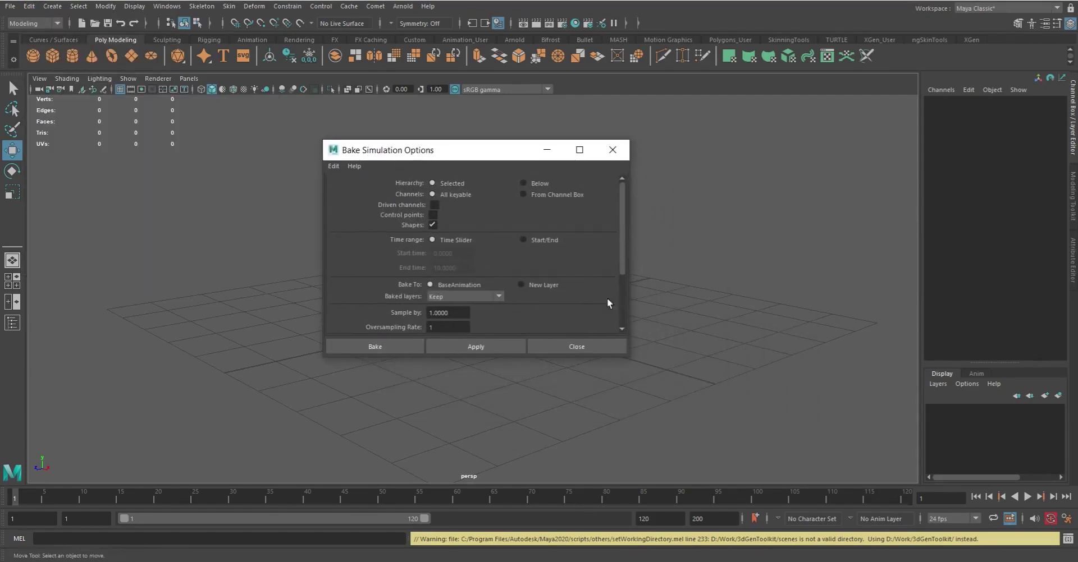
drag(621, 218, 619, 276)
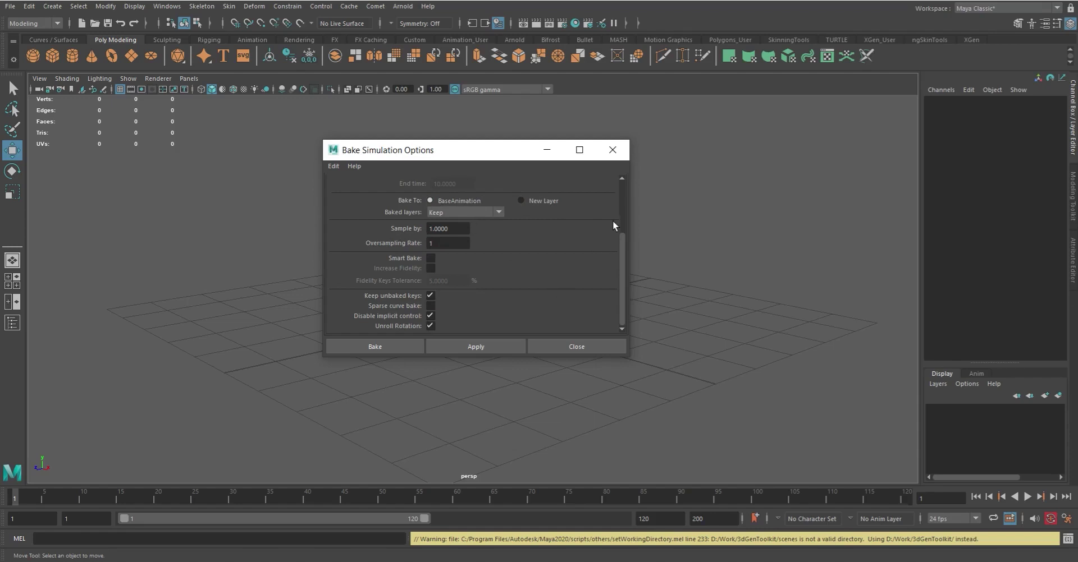
drag(620, 264, 616, 205)
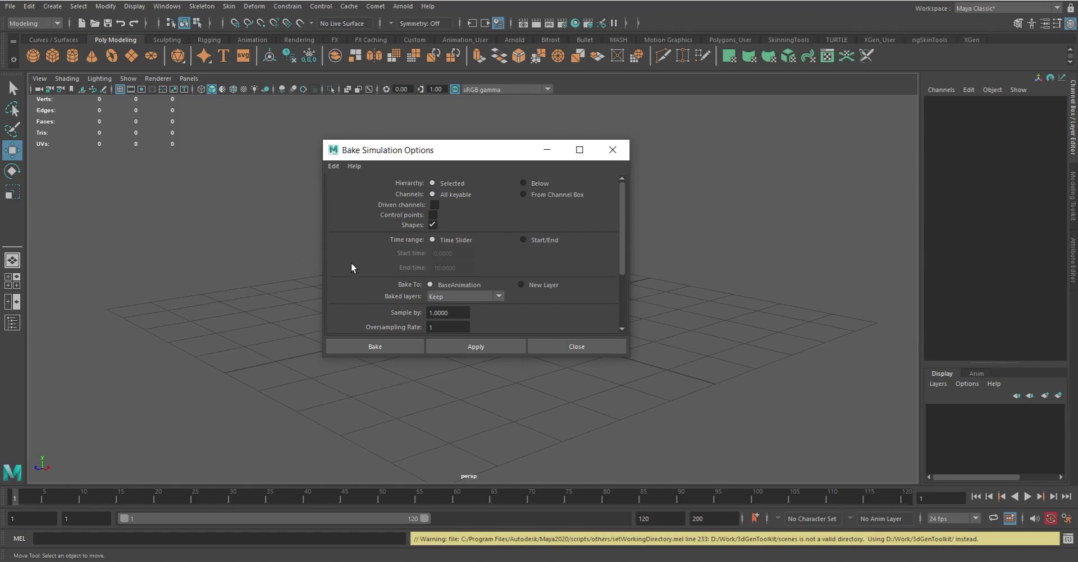
click(572, 345)
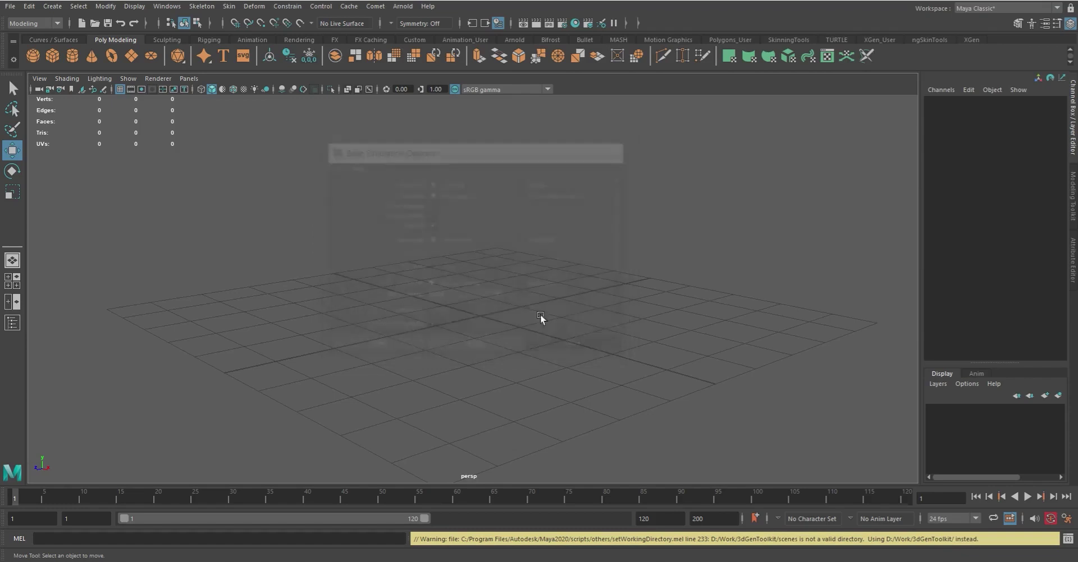
Examine the Edit commands for deletion, including the Delete by Type and Delete All by Type entries such as History.
click(29, 6)
mouse_move(64, 111)
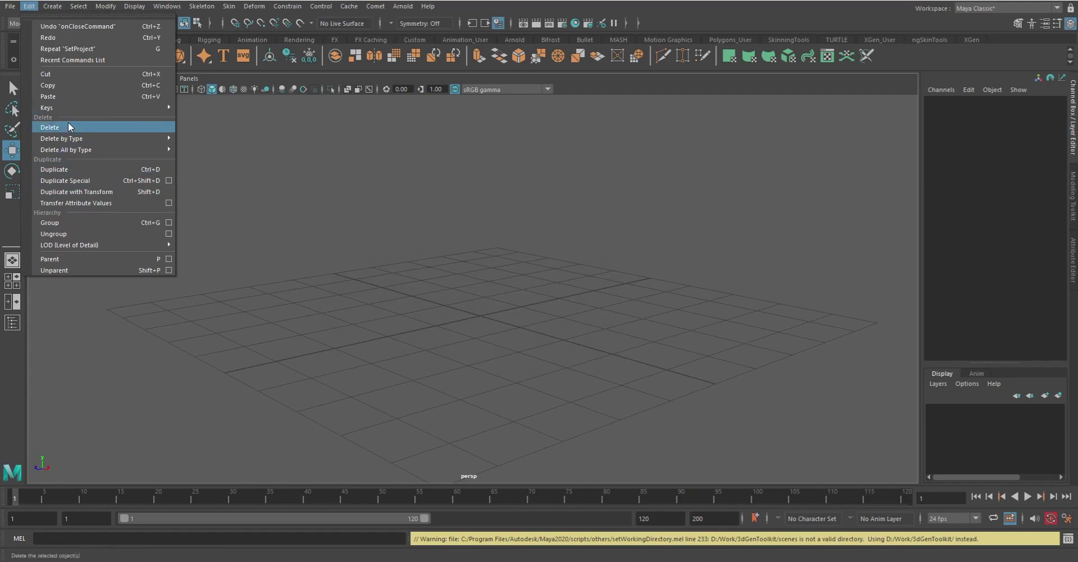
mouse_move(67, 140)
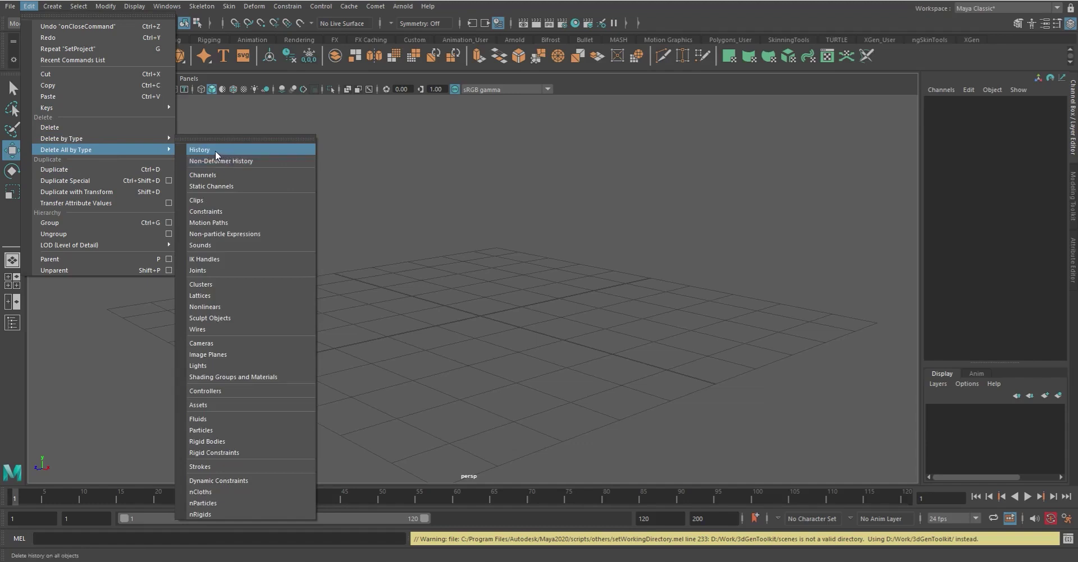
mouse_move(163, 142)
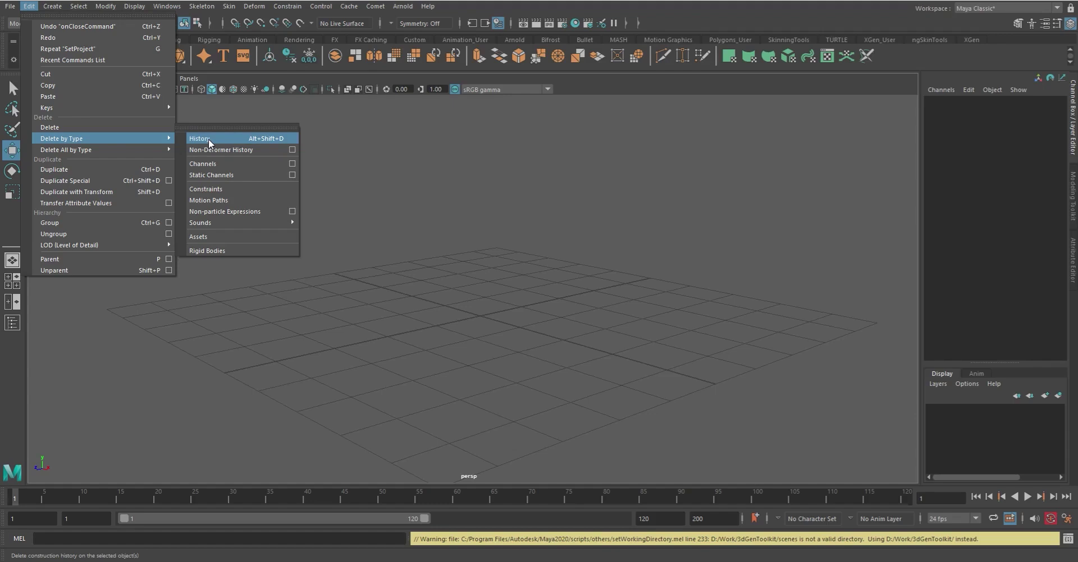
mouse_move(60, 151)
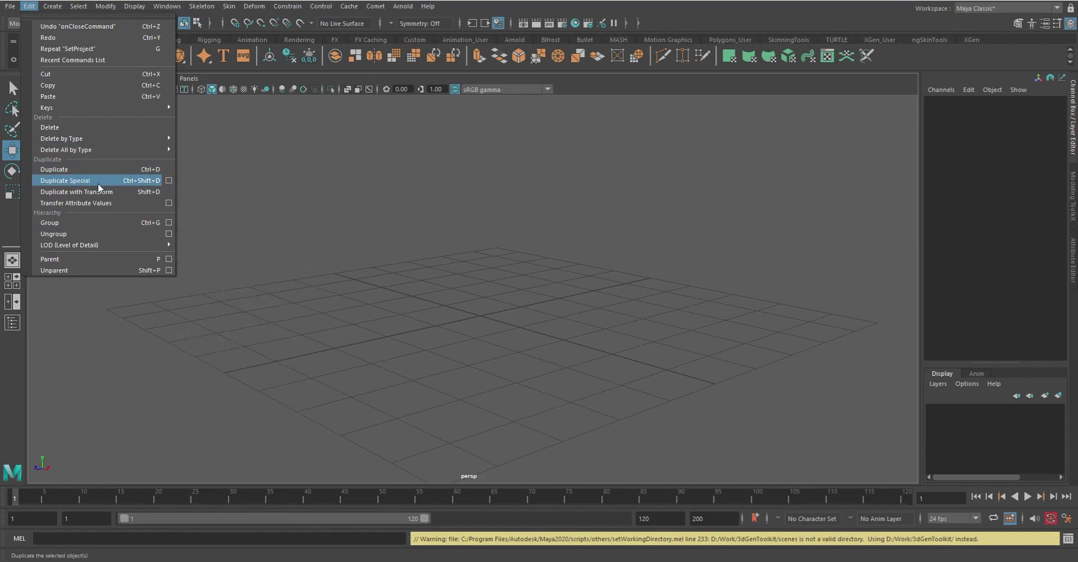
Review the full list of Duplicate Special options and close them without duplicating anything.
click(168, 181)
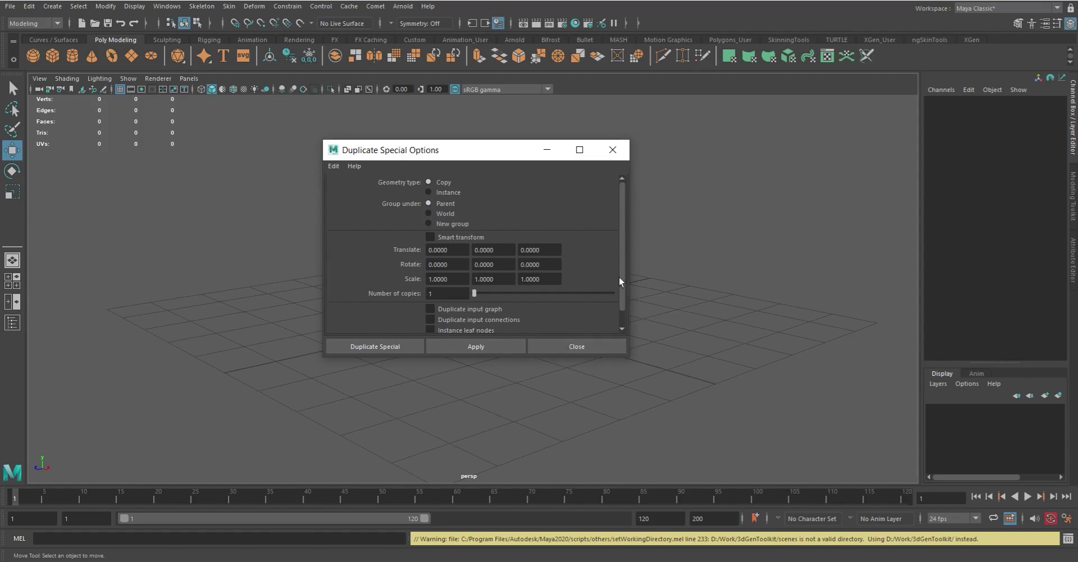
drag(623, 283, 623, 298)
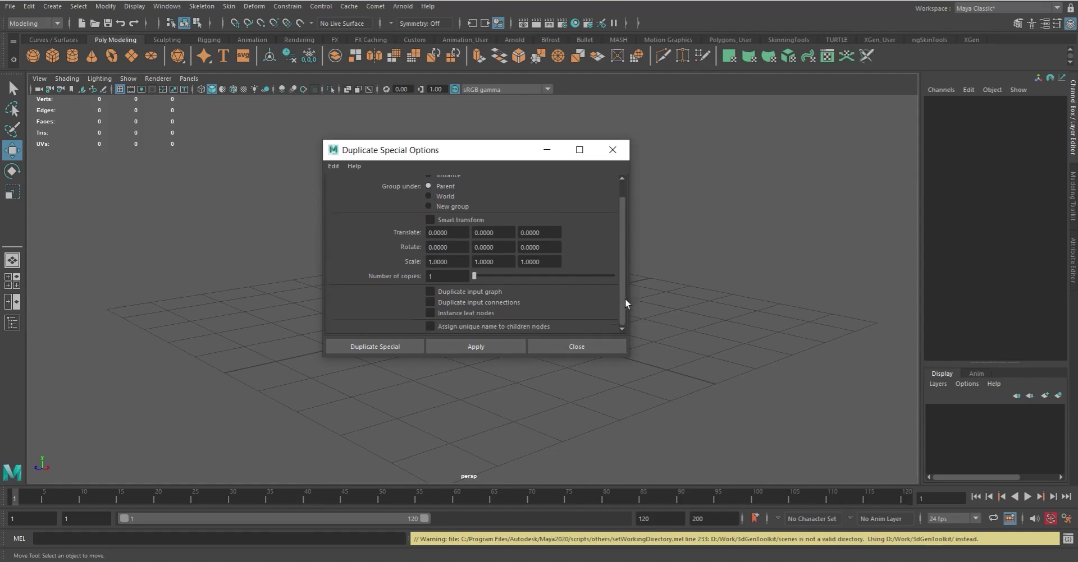
click(586, 348)
Check the Transfer Attribute Values options without applying them, and examine the Group, LOD and Parent commands.
click(28, 7)
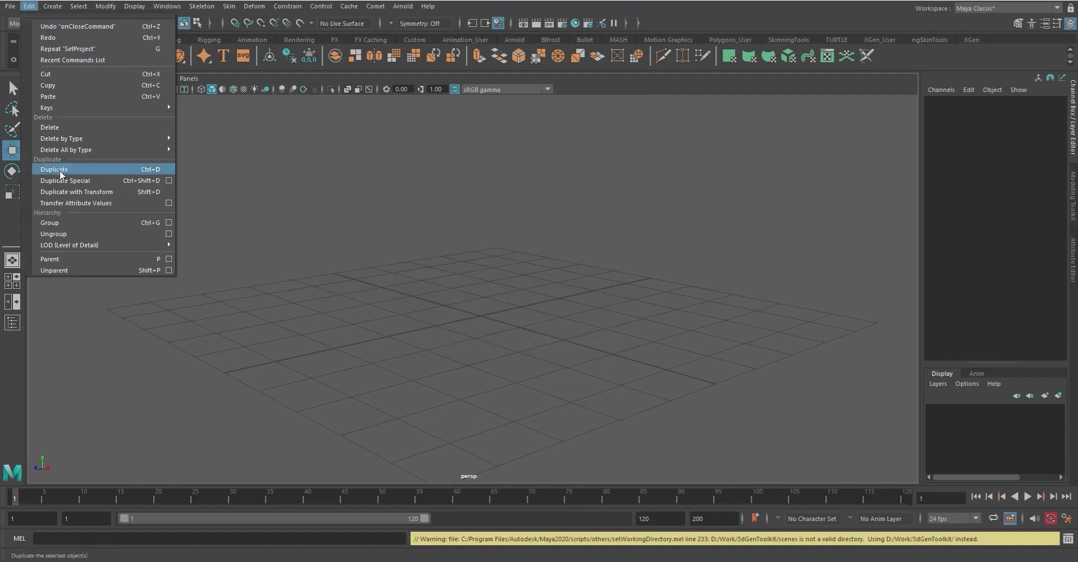
click(168, 203)
drag(482, 152, 540, 185)
click(672, 183)
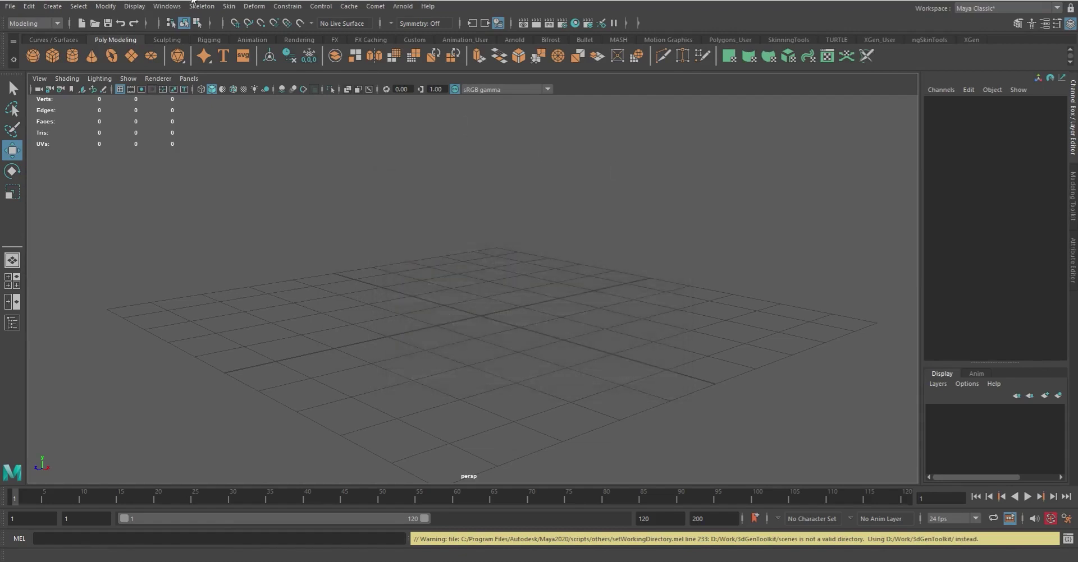
click(28, 6)
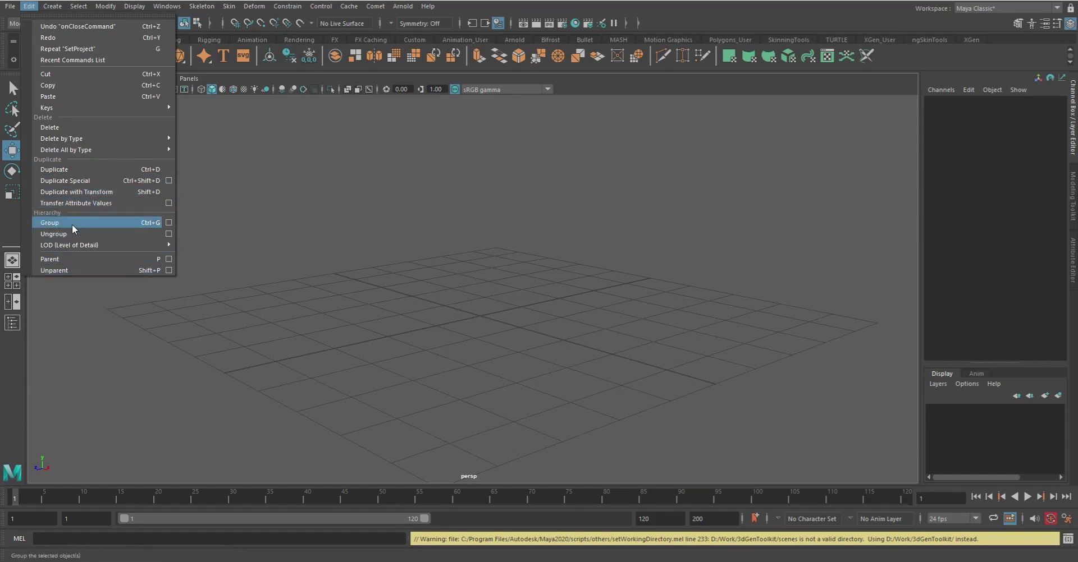
mouse_move(73, 248)
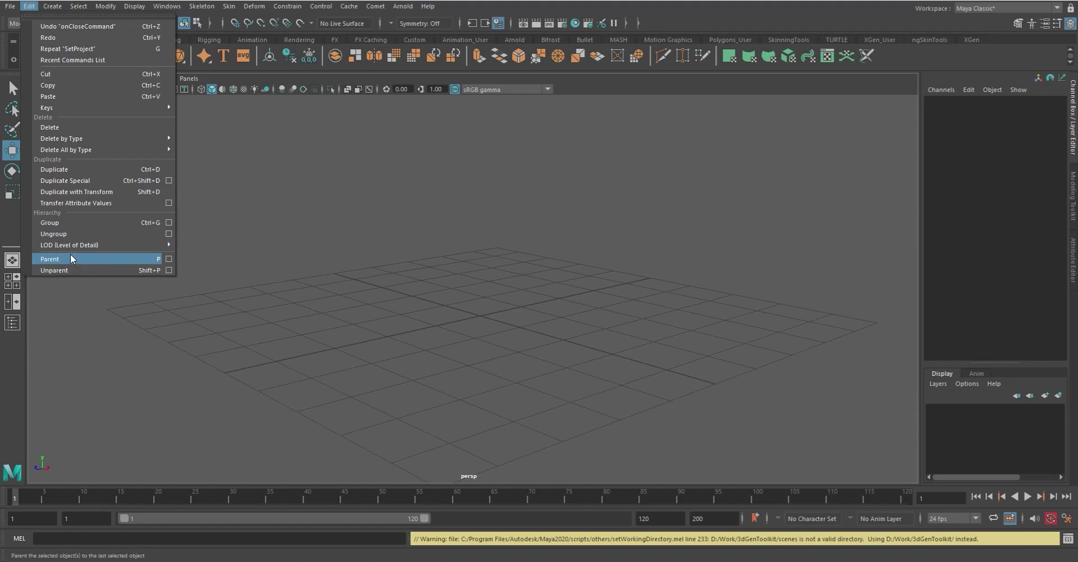
Examine the Create commands, covering primitives, lights, cameras, curve tools, measure tools and Scene Assembly.
mouse_move(49, 9)
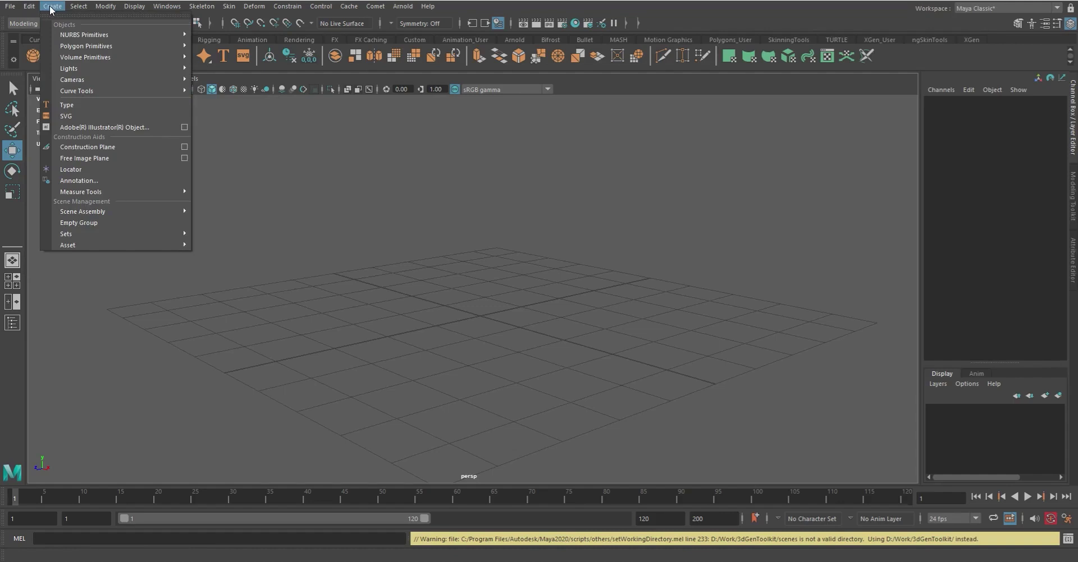
mouse_move(102, 35)
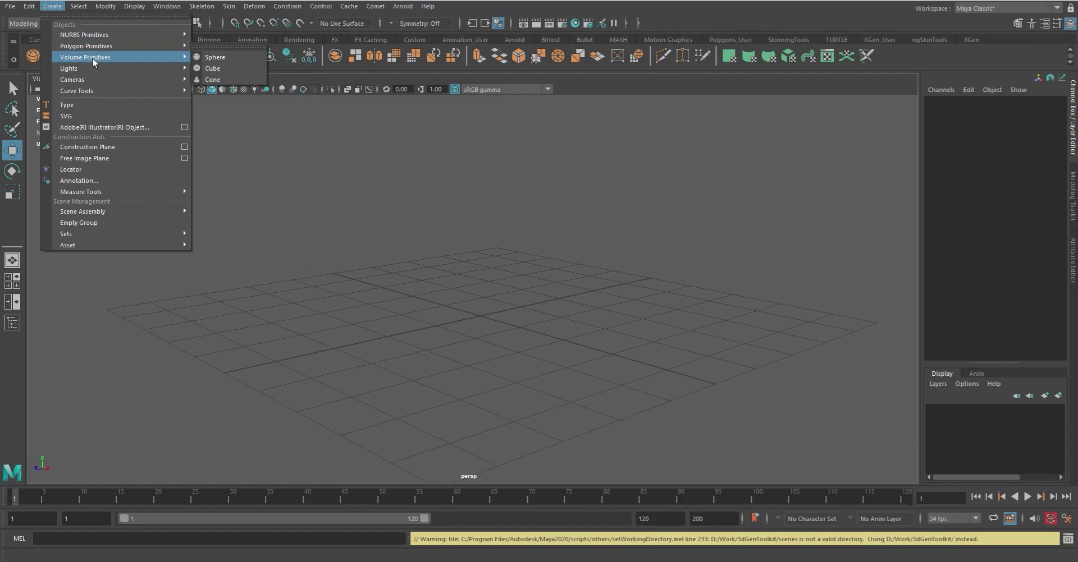
mouse_move(74, 69)
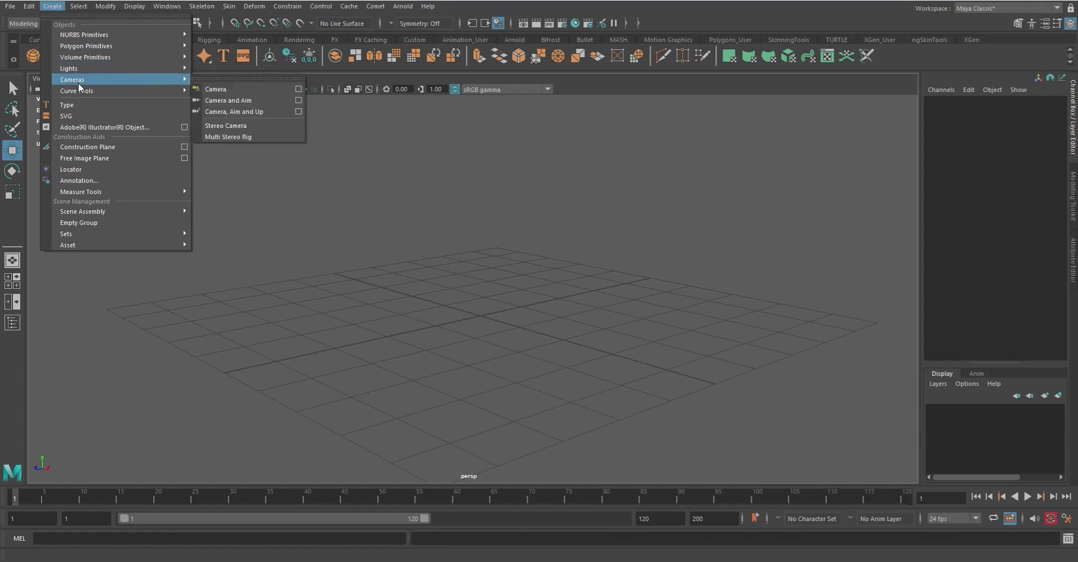
mouse_move(96, 92)
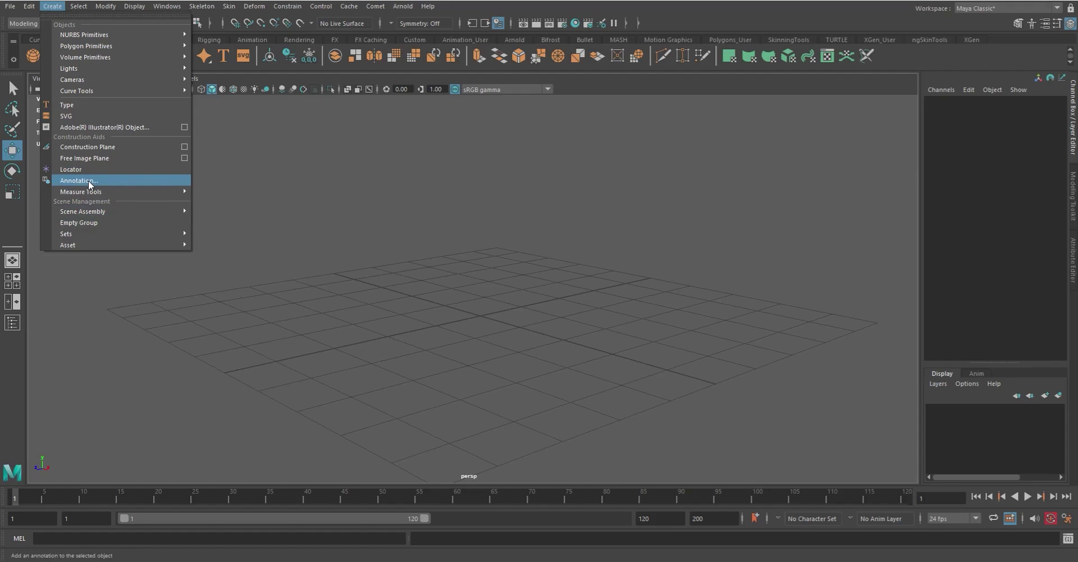
mouse_move(100, 193)
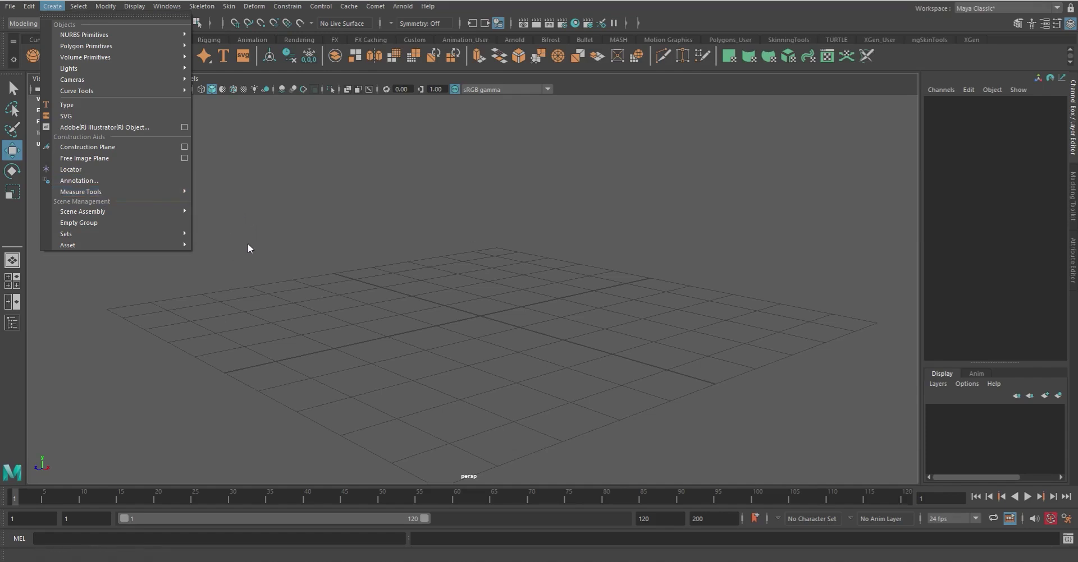
mouse_move(112, 213)
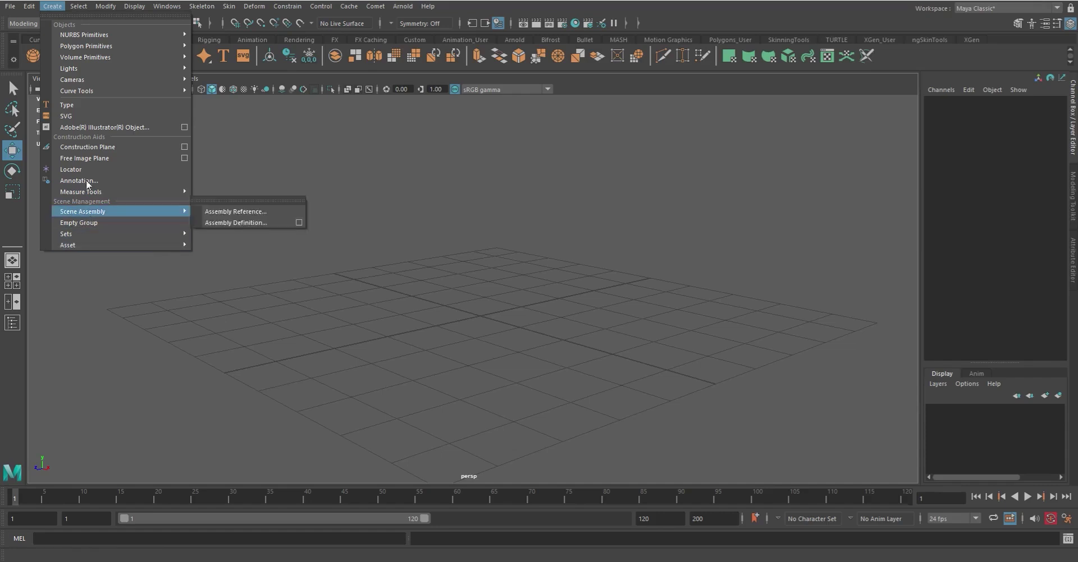
Examine the Select commands, including All by Type, and review the Select Similar tolerance option, closing it without selecting.
click(78, 8)
click(78, 8)
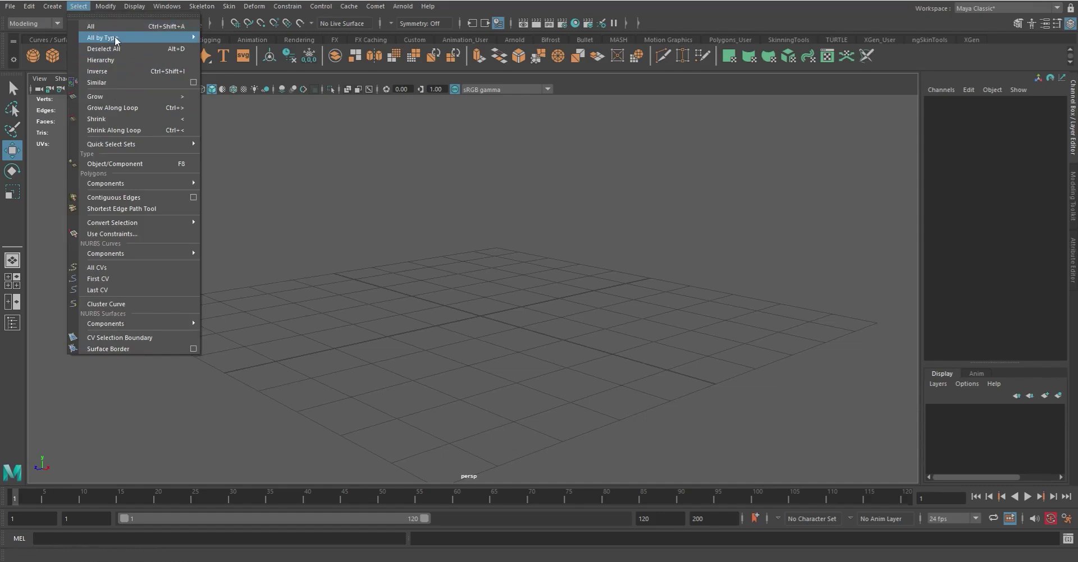
mouse_move(124, 36)
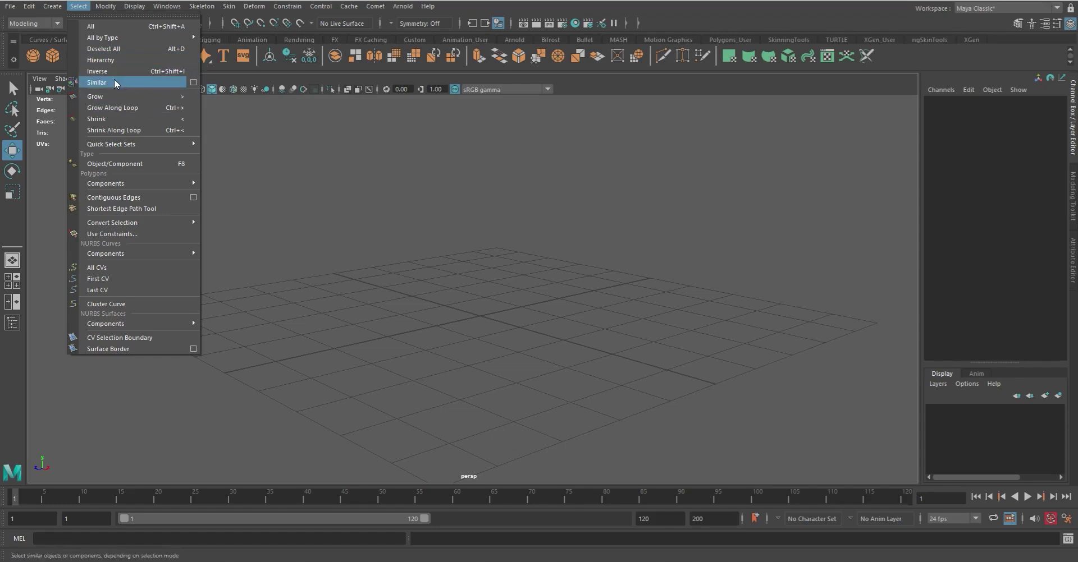
click(193, 82)
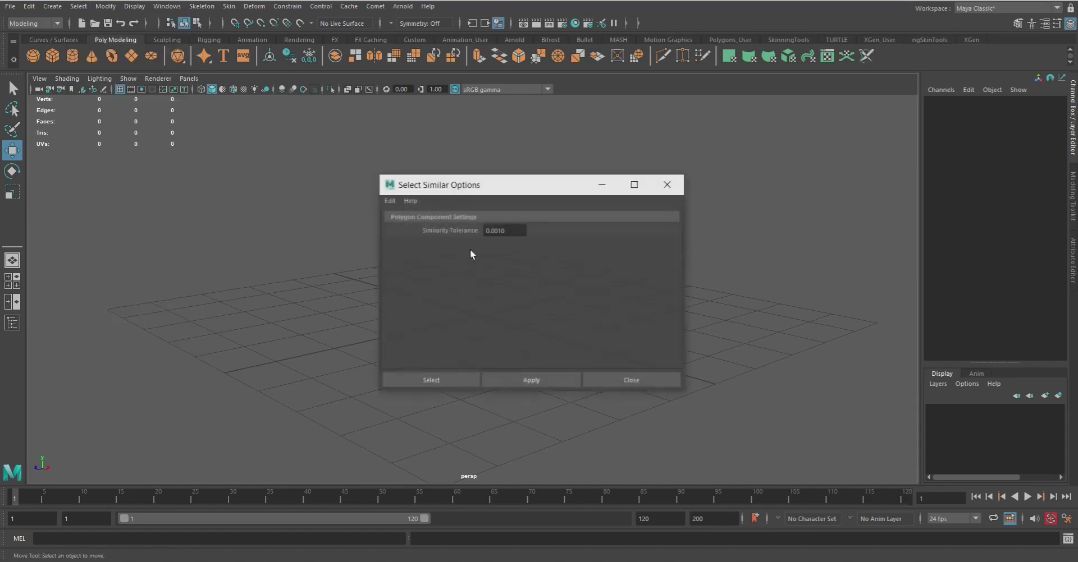
drag(511, 232, 436, 232)
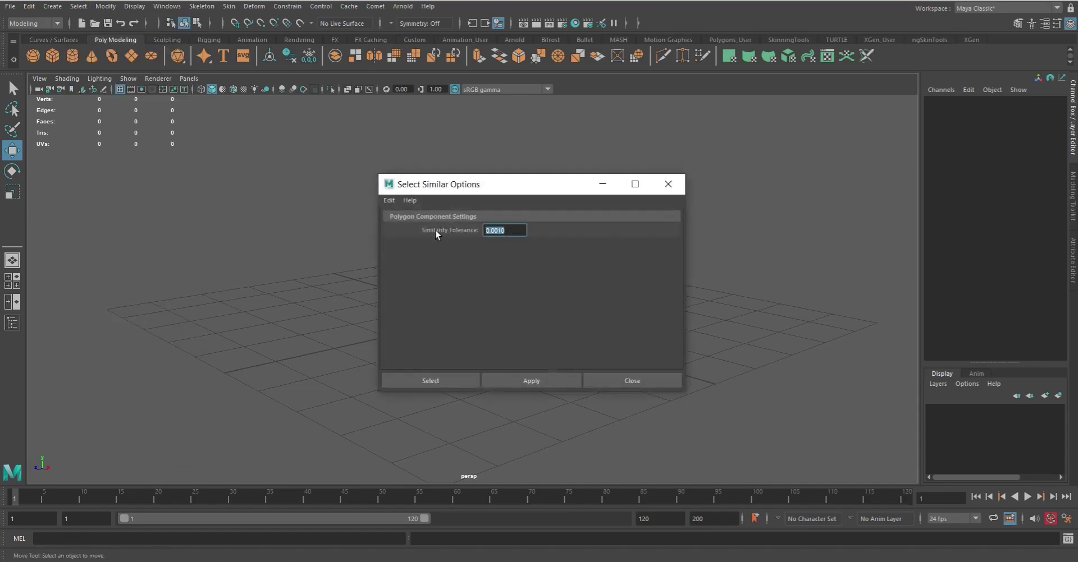
click(631, 381)
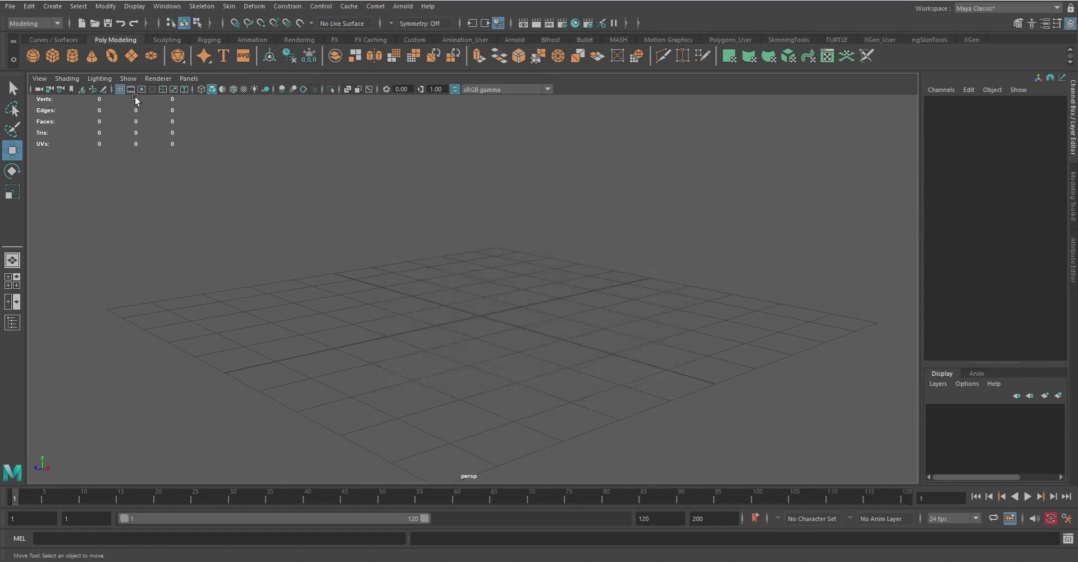
Examine the Grow, Shrink and Quick Select Sets selection commands and the Sets option among the Create commands.
click(77, 7)
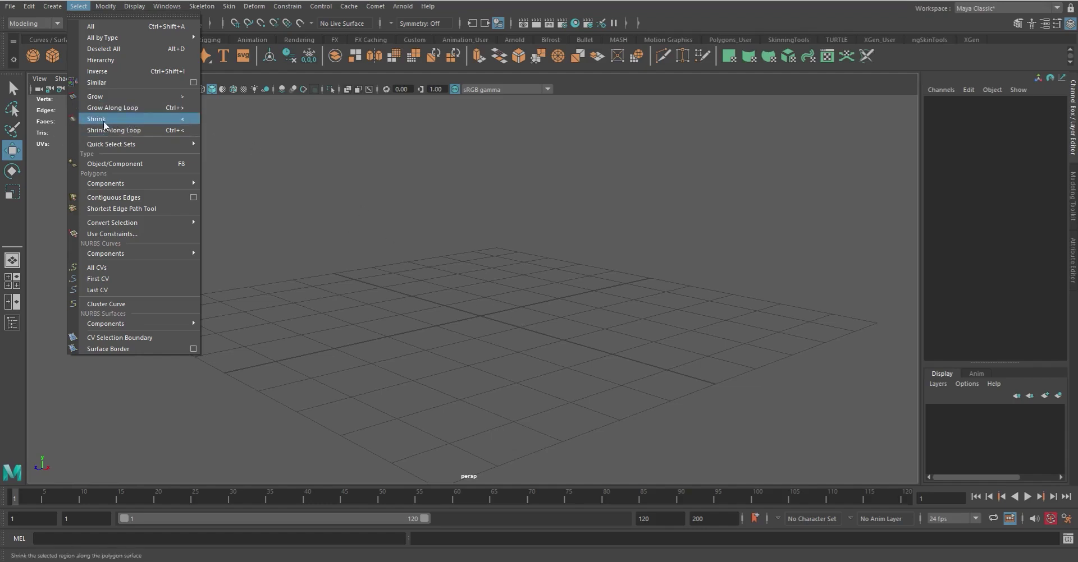
mouse_move(157, 147)
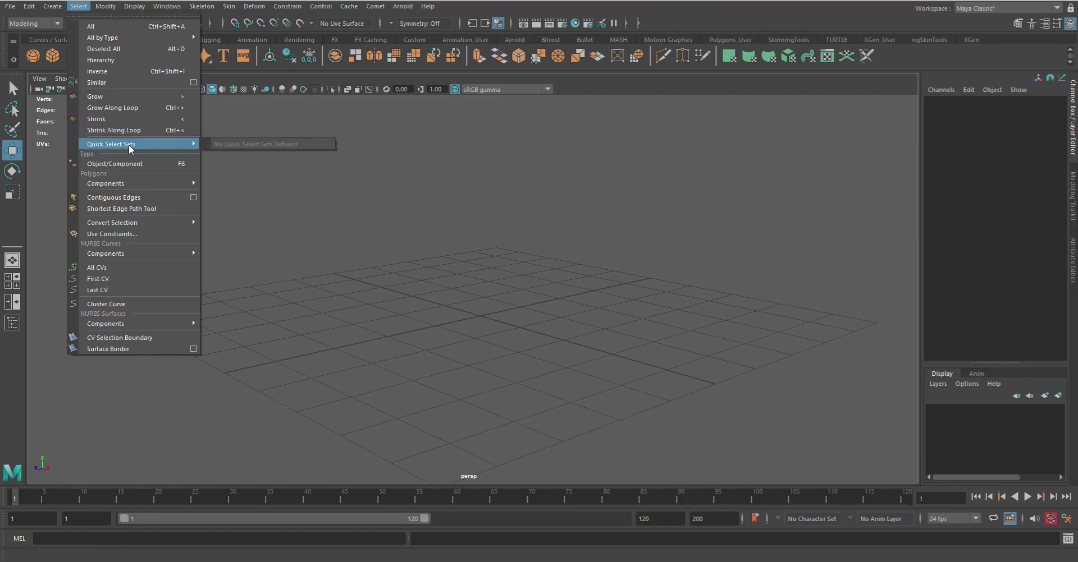
mouse_move(54, 5)
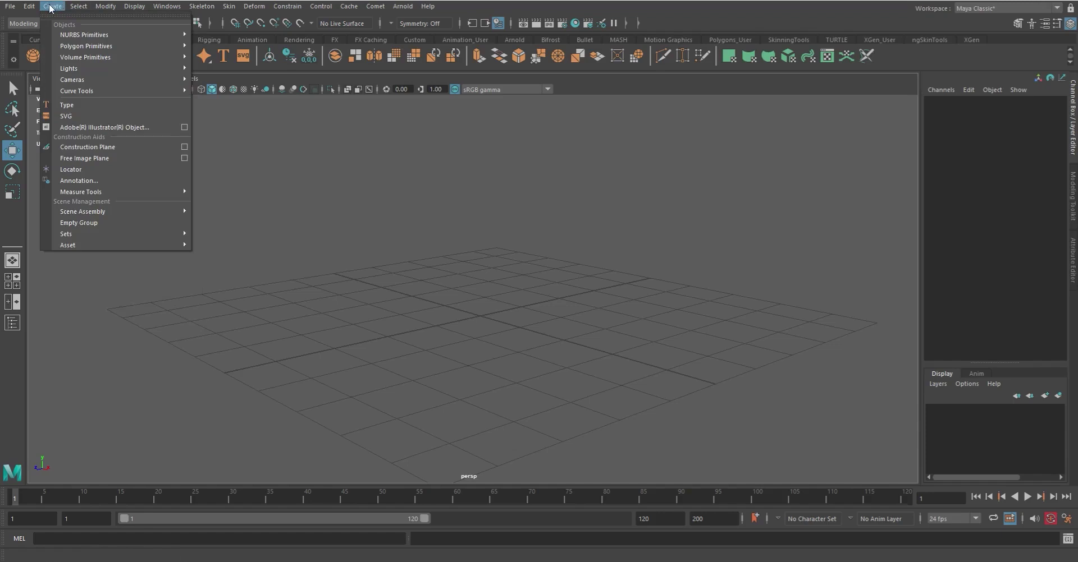
mouse_move(86, 235)
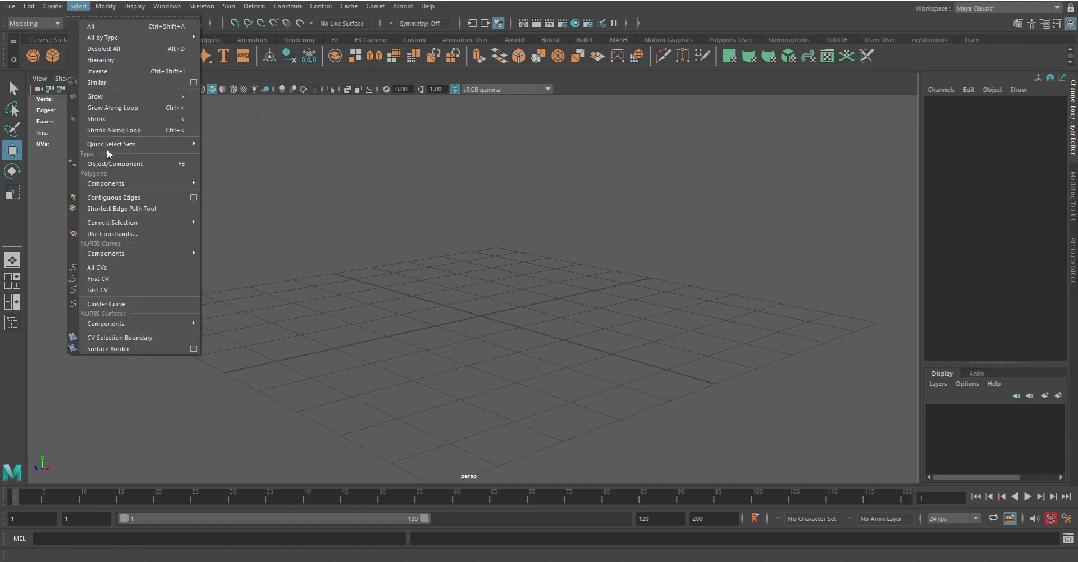
Toggle the selection mode from object to component and back to object.
mouse_move(112, 144)
click(115, 165)
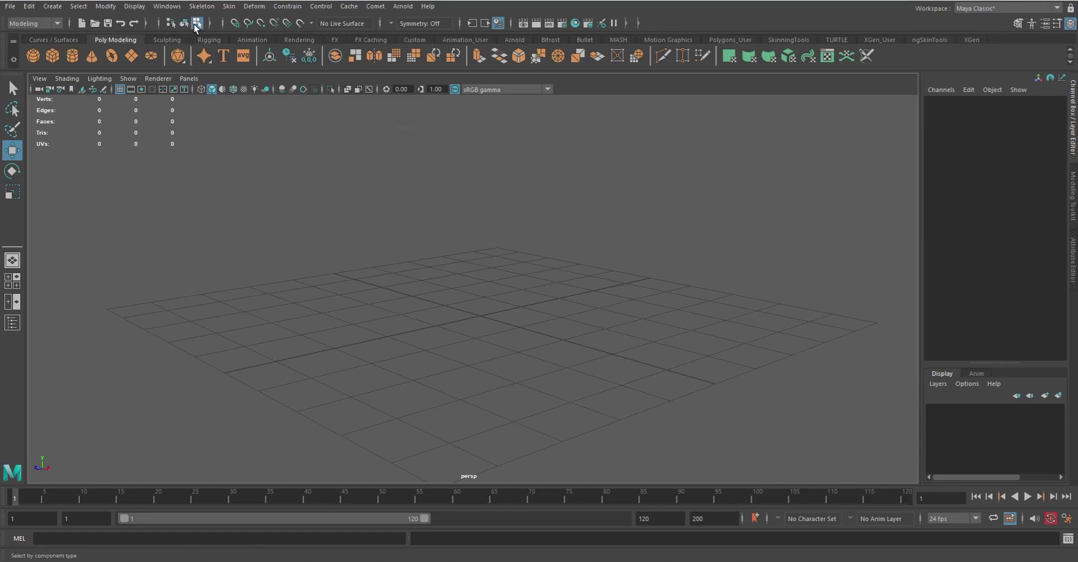
click(184, 23)
Review the polygon component, edge path, Convert Selection and constraint commands, and the selection commands for NURBS curves and surfaces.
click(78, 6)
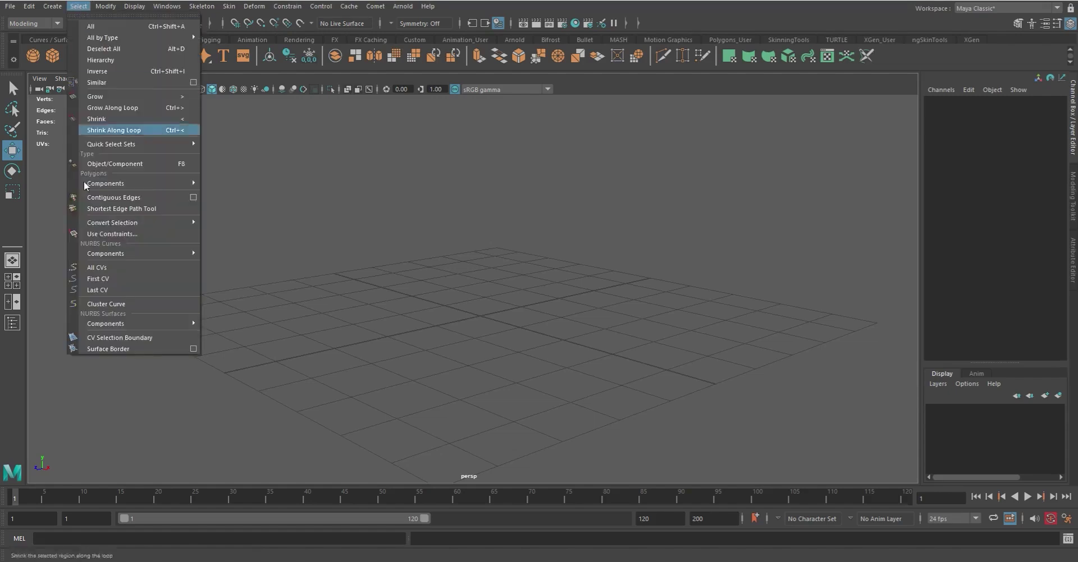
mouse_move(119, 182)
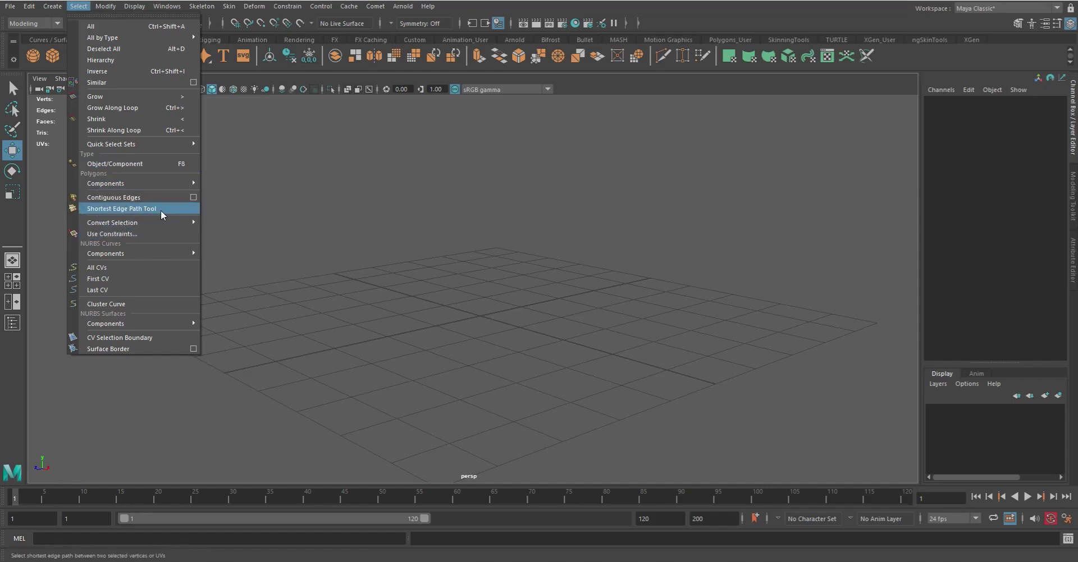
mouse_move(151, 224)
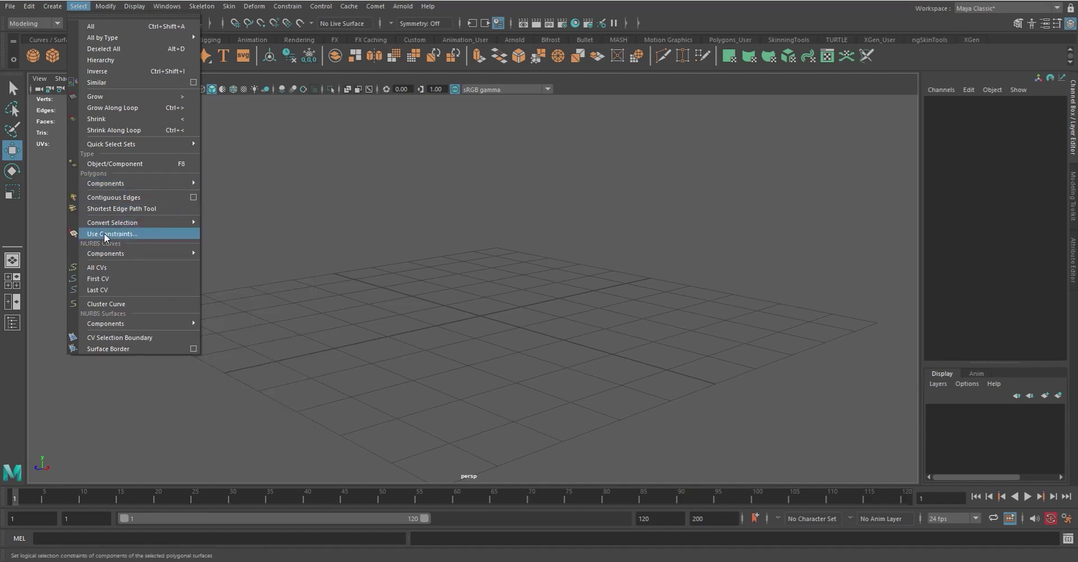
mouse_move(117, 257)
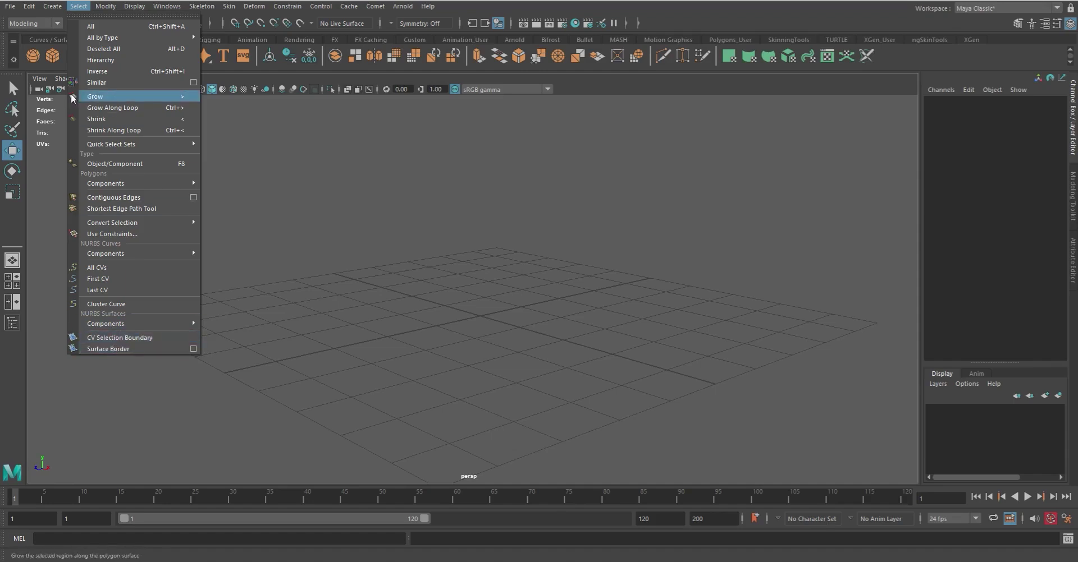
Review the Transformation Tools among the Modify commands, from the Move Tool down to the Soft Modification Tool.
mouse_move(105, 6)
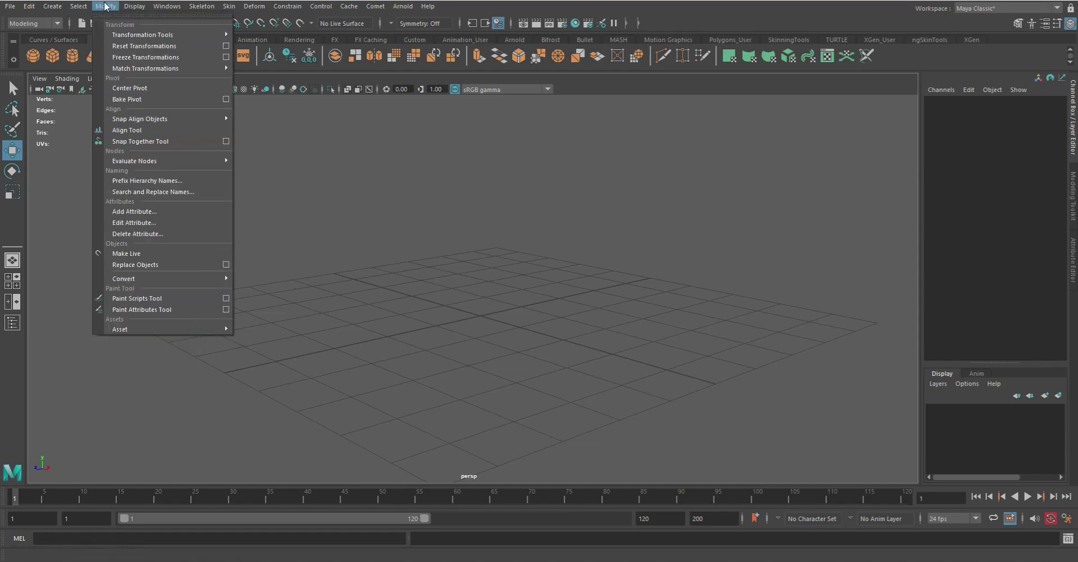
mouse_move(167, 35)
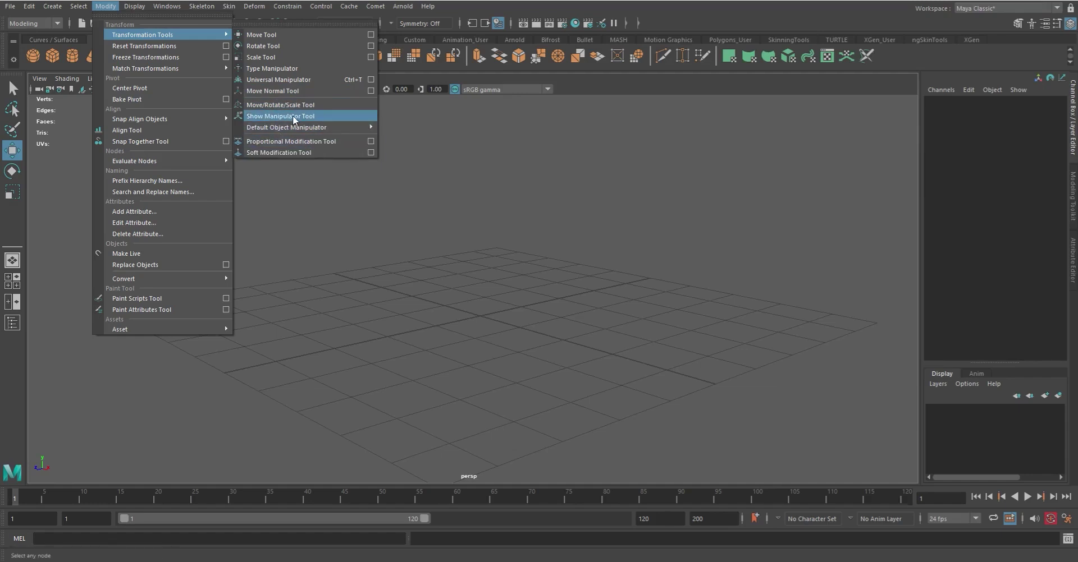
mouse_move(158, 9)
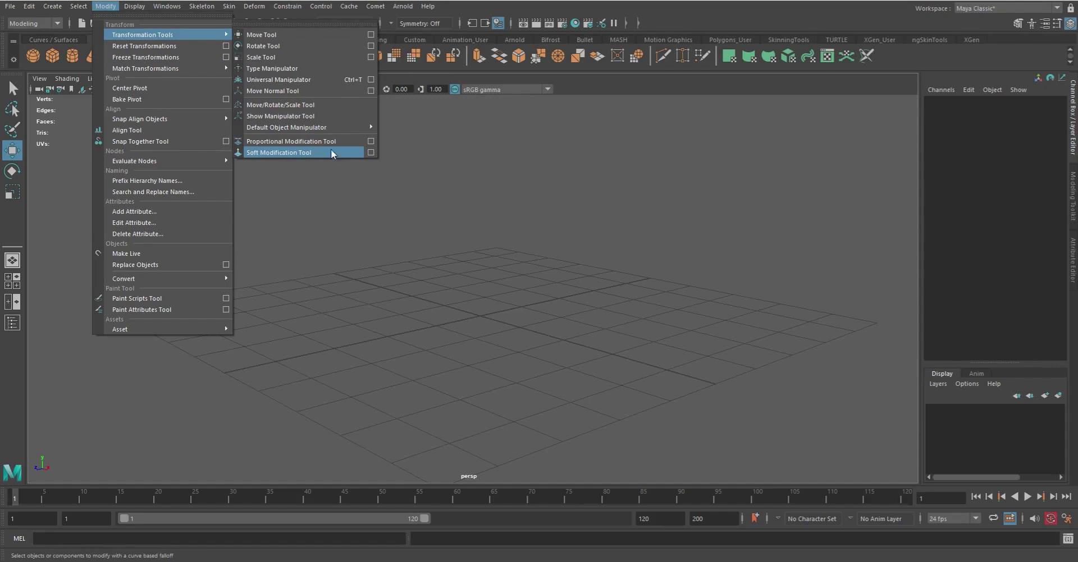
click(294, 153)
Check the Reset Transformations options for translate, rotate and scale, and close them without resetting.
click(105, 6)
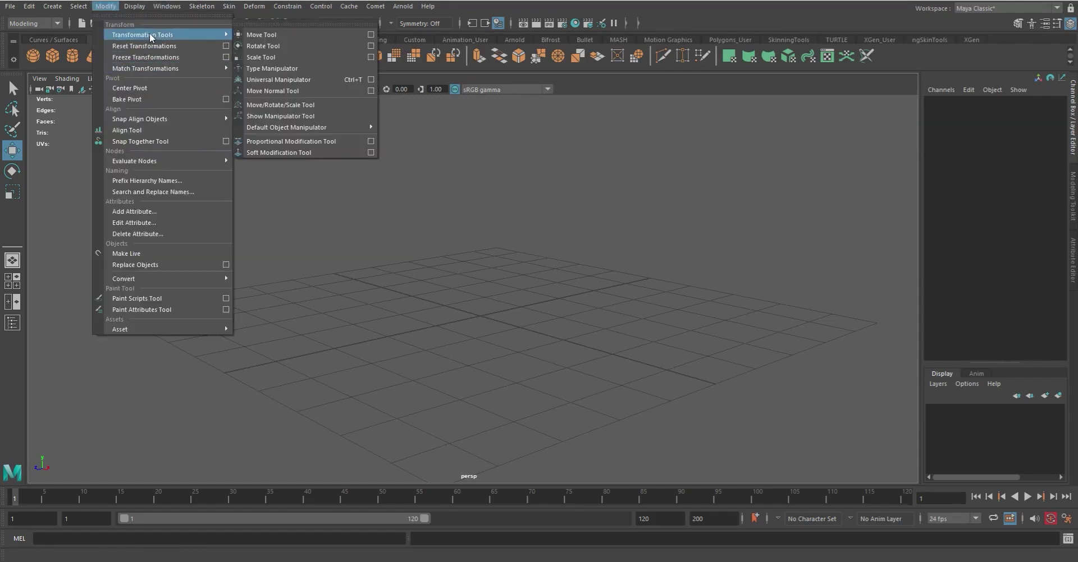
click(225, 45)
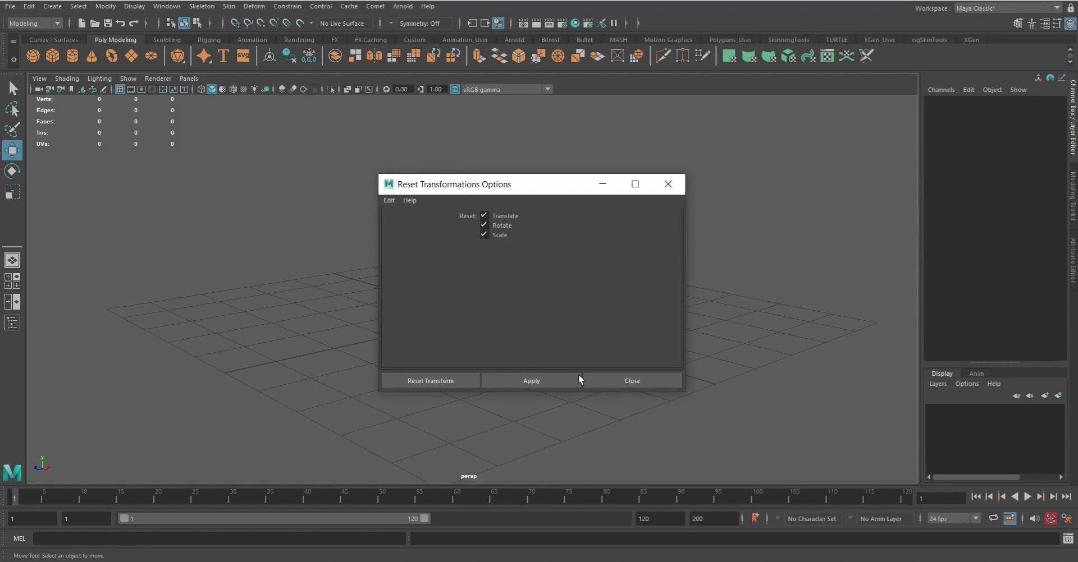
click(633, 381)
Create a polygon sphere at the centre of the grid.
click(63, 7)
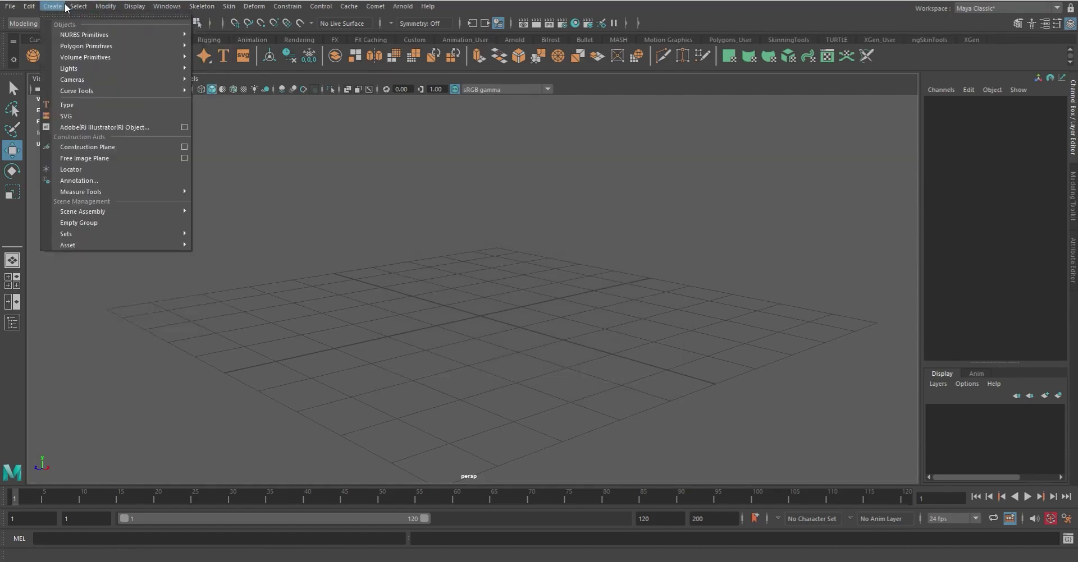
mouse_move(105, 6)
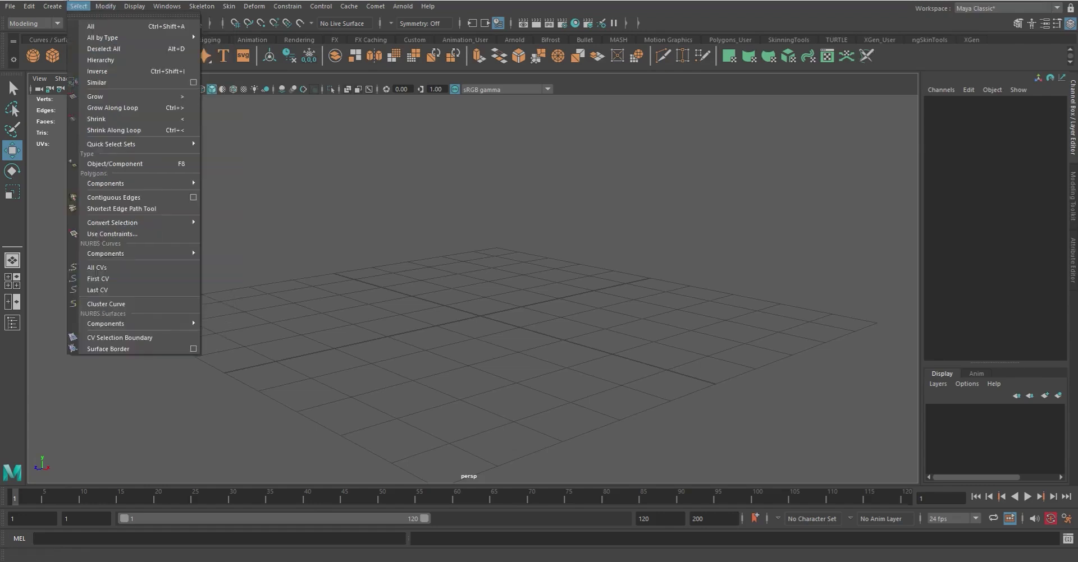
click(52, 9)
click(52, 8)
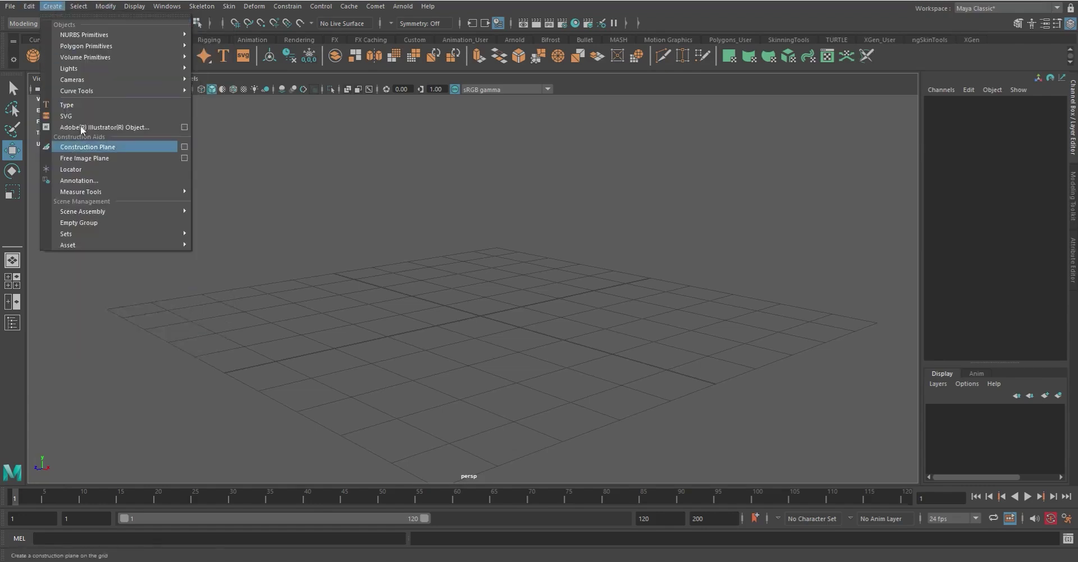
mouse_move(99, 45)
click(240, 46)
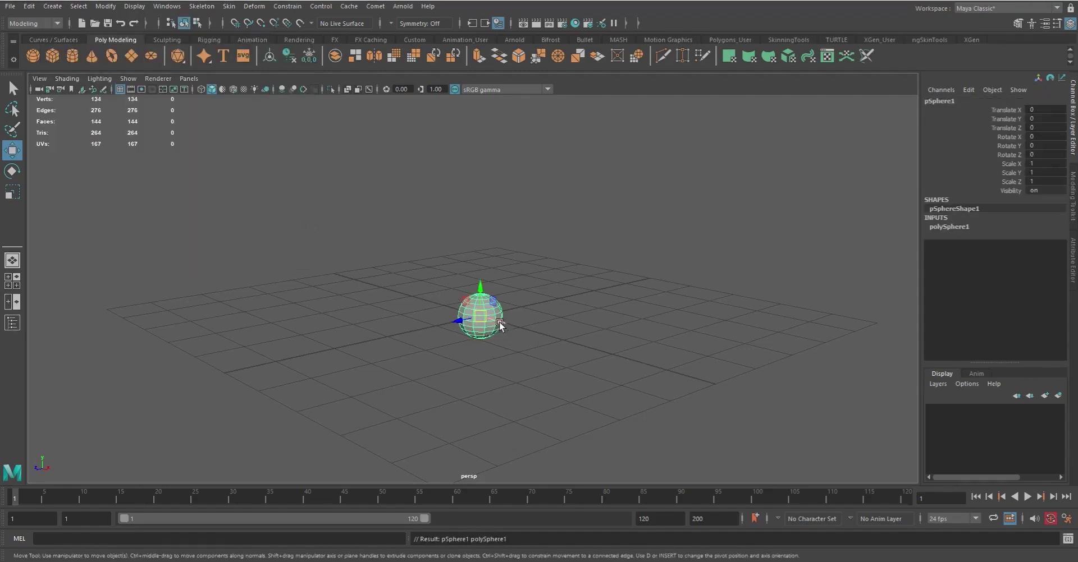
Move the sphere off the origin to about 8.6 on X and 4.4 on Y.
drag(499, 324, 643, 215)
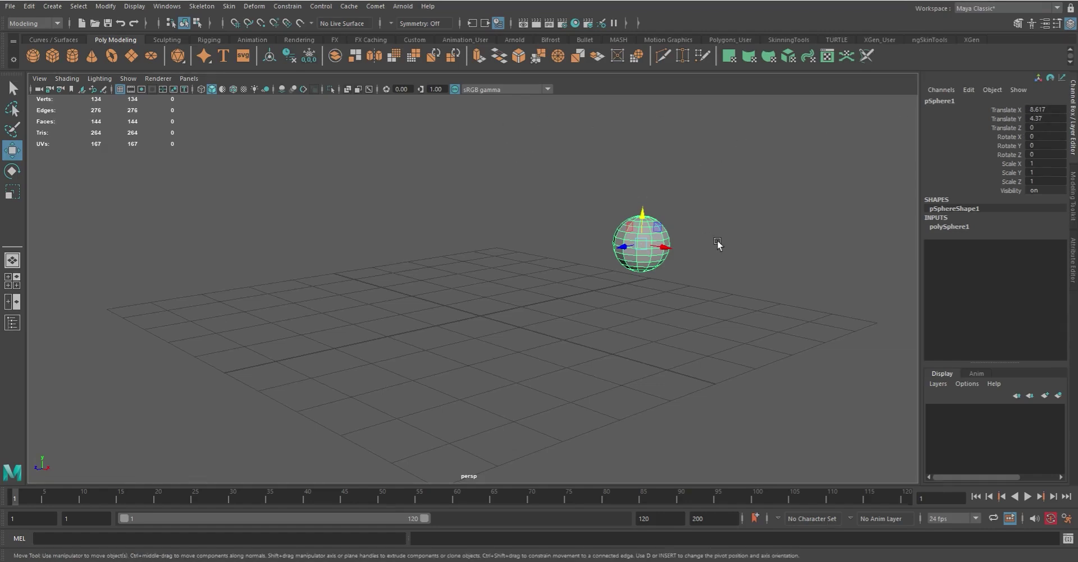
click(708, 306)
drag(581, 161, 686, 274)
Freeze the transformations of the moved sphere.
alt+drag(446, 339, 609, 317)
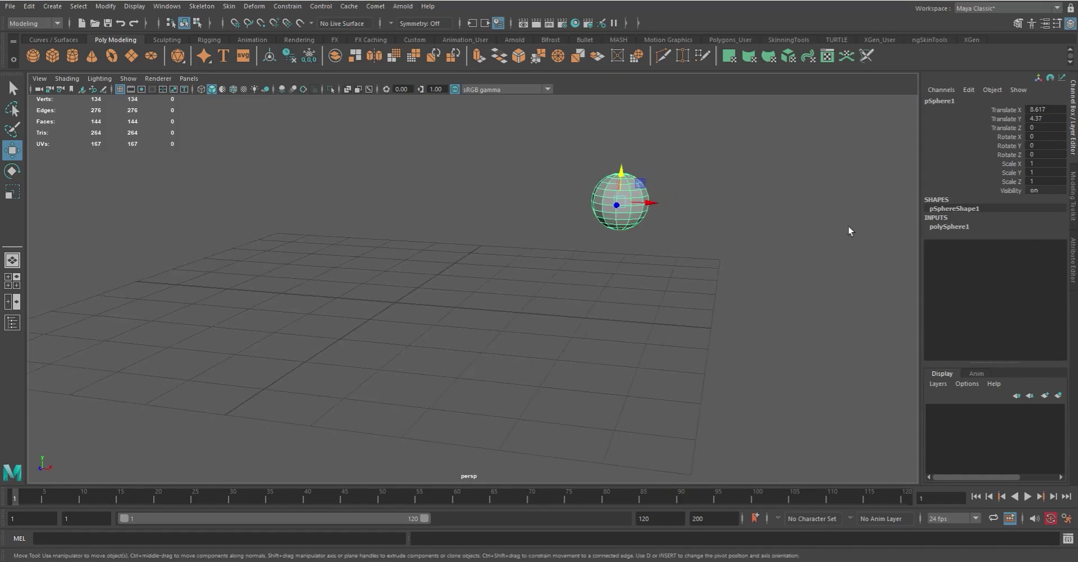
click(105, 6)
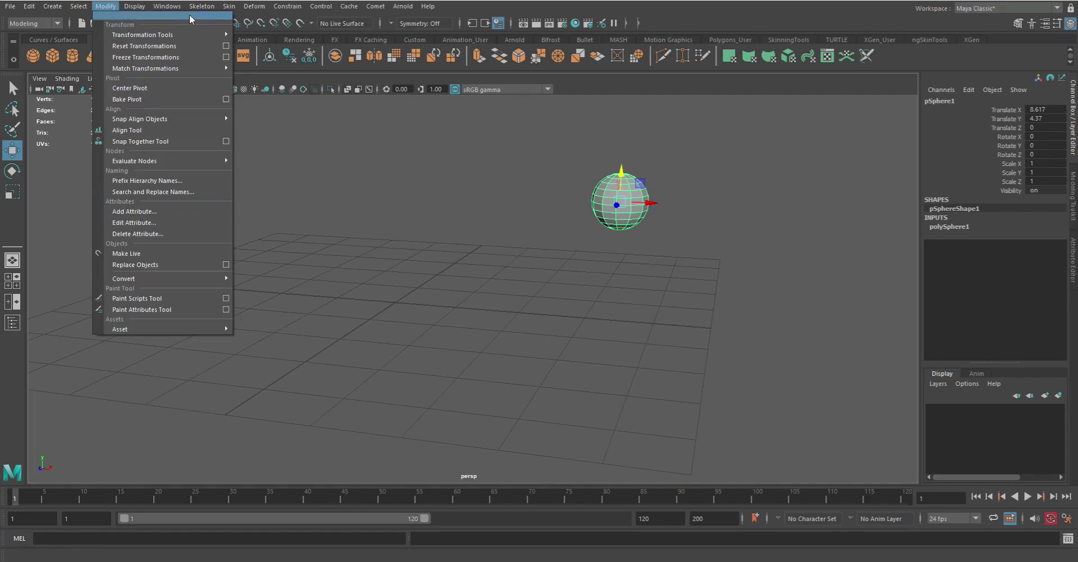
click(143, 58)
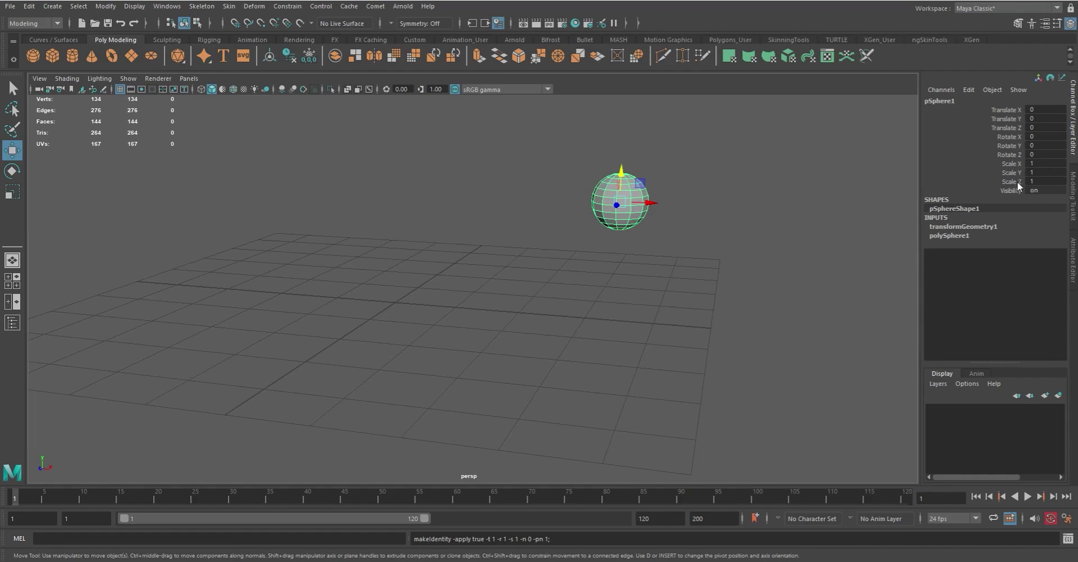
Inspect the sphere's scale channels and its polySphere1 and transformGeometry1 construction history inputs.
drag(1016, 180, 1017, 164)
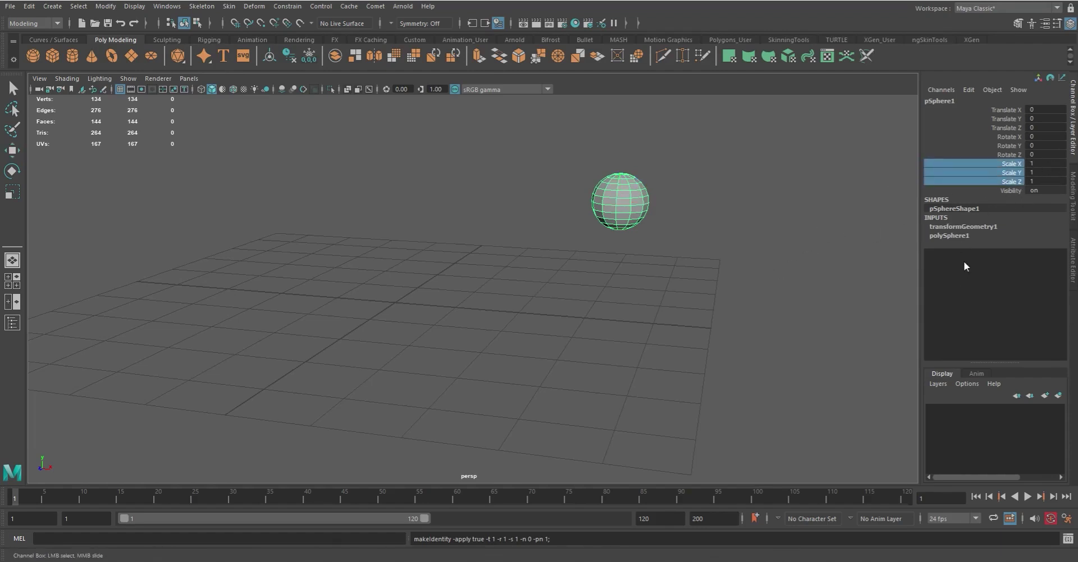
click(948, 236)
key(w)
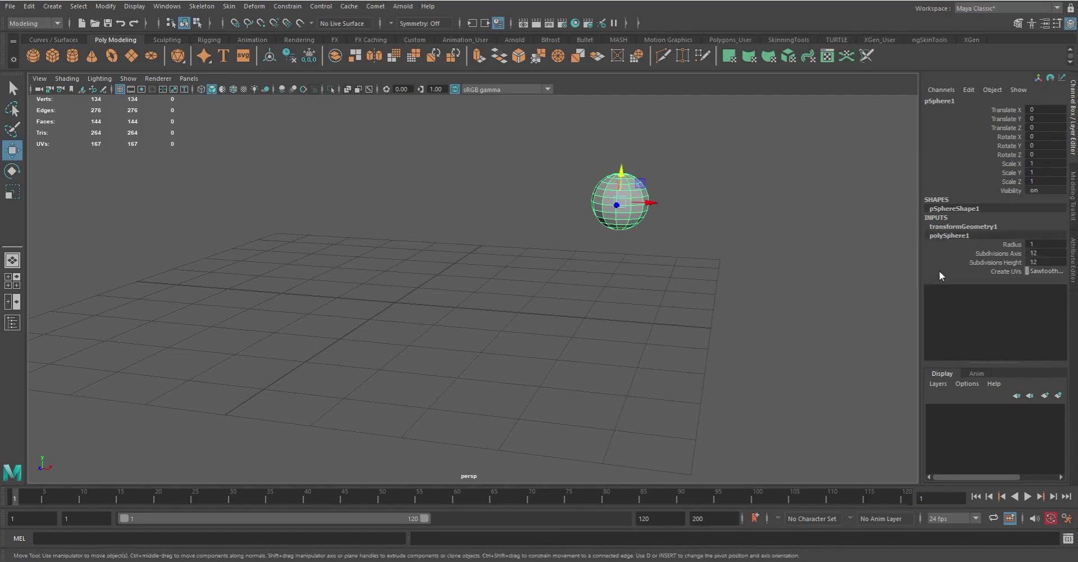
click(966, 226)
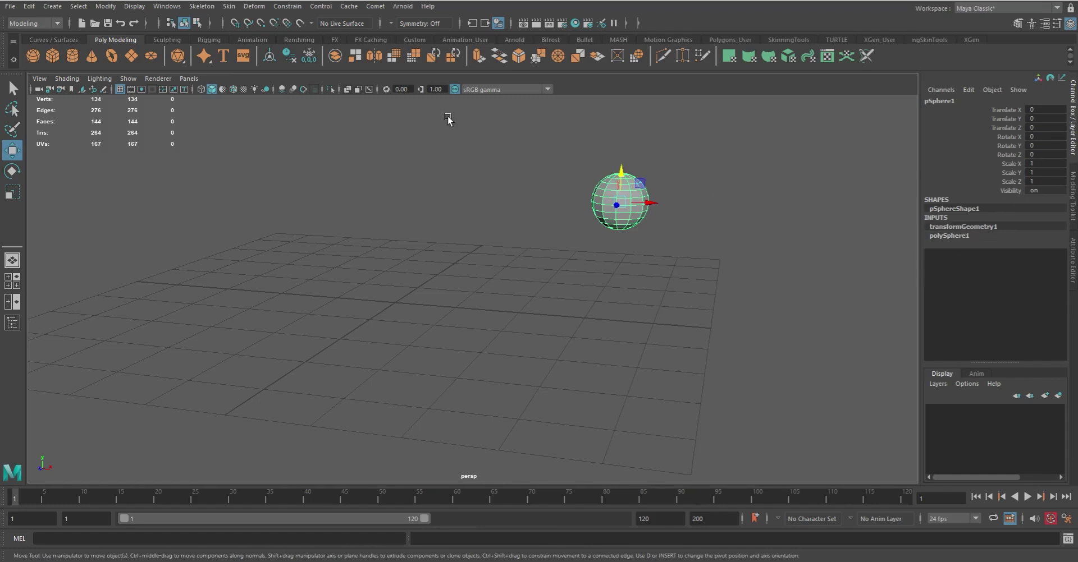
Delete the construction history of the polygon sphere.
click(106, 6)
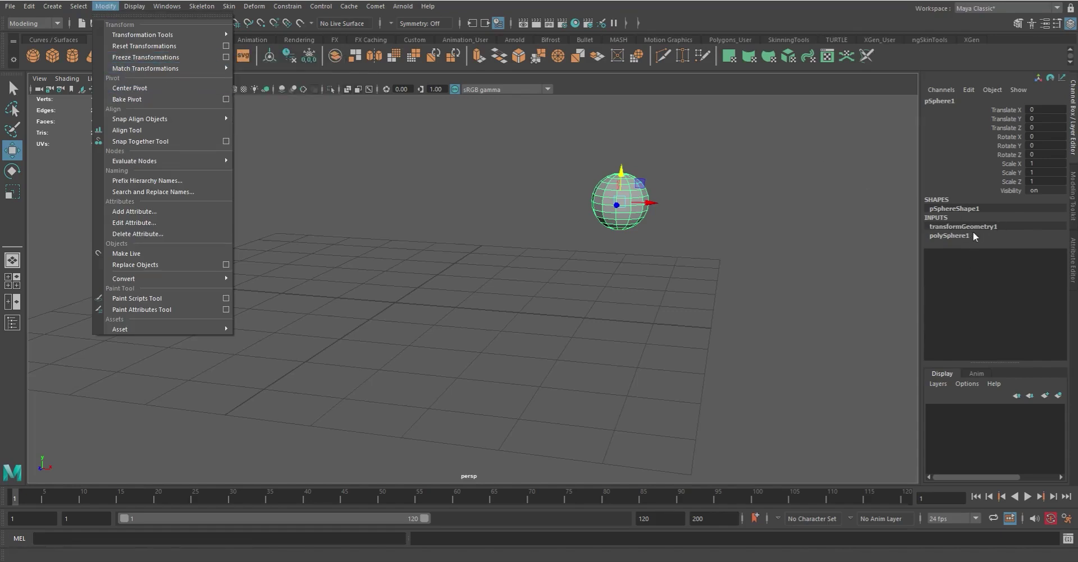
click(742, 225)
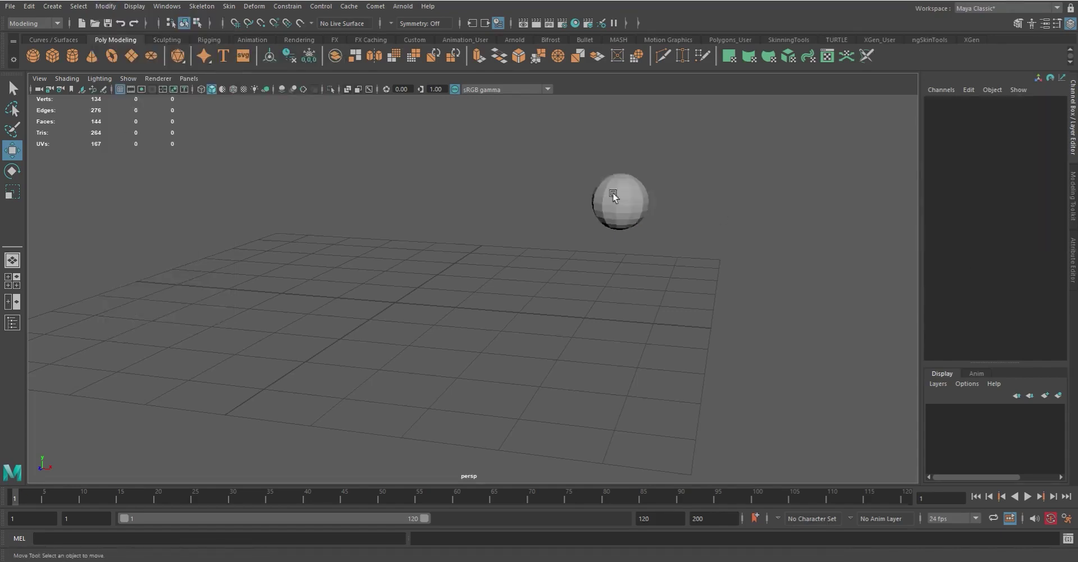
click(614, 194)
click(29, 6)
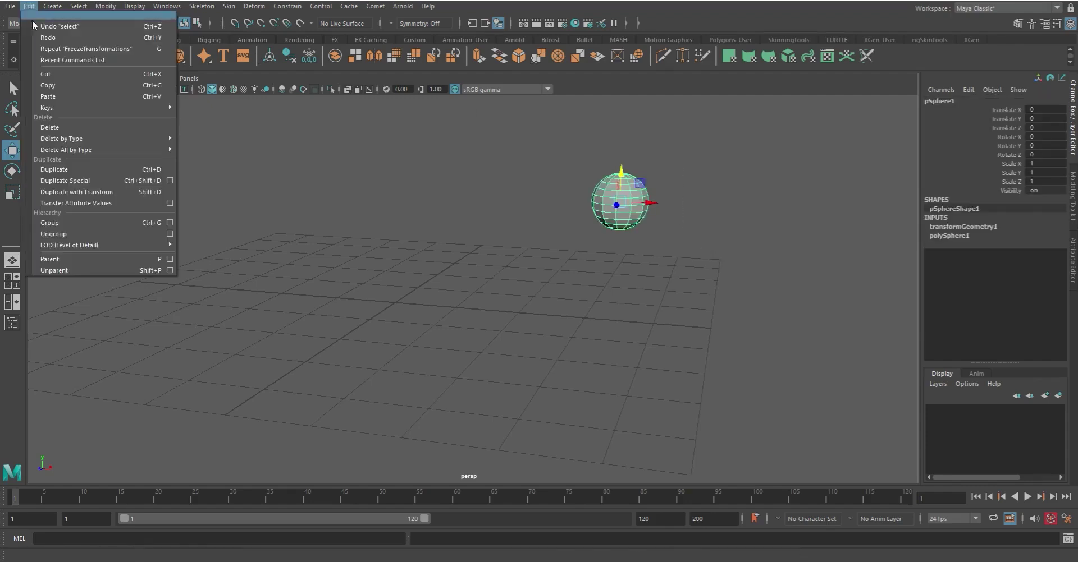
mouse_move(99, 144)
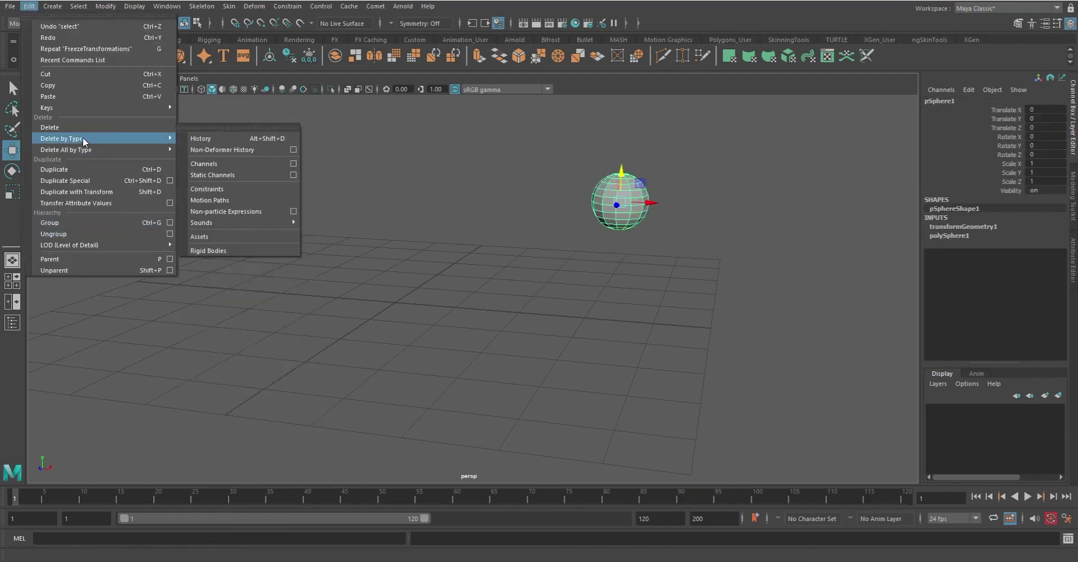
click(233, 139)
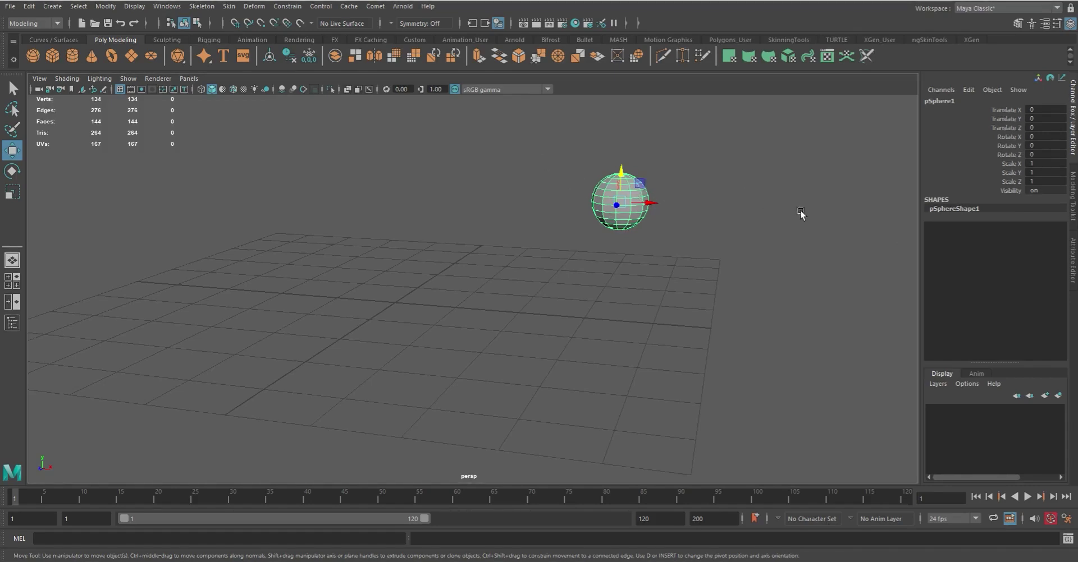
Scale the sphere up uniformly to about 2.57 and freeze its transformations.
key(r)
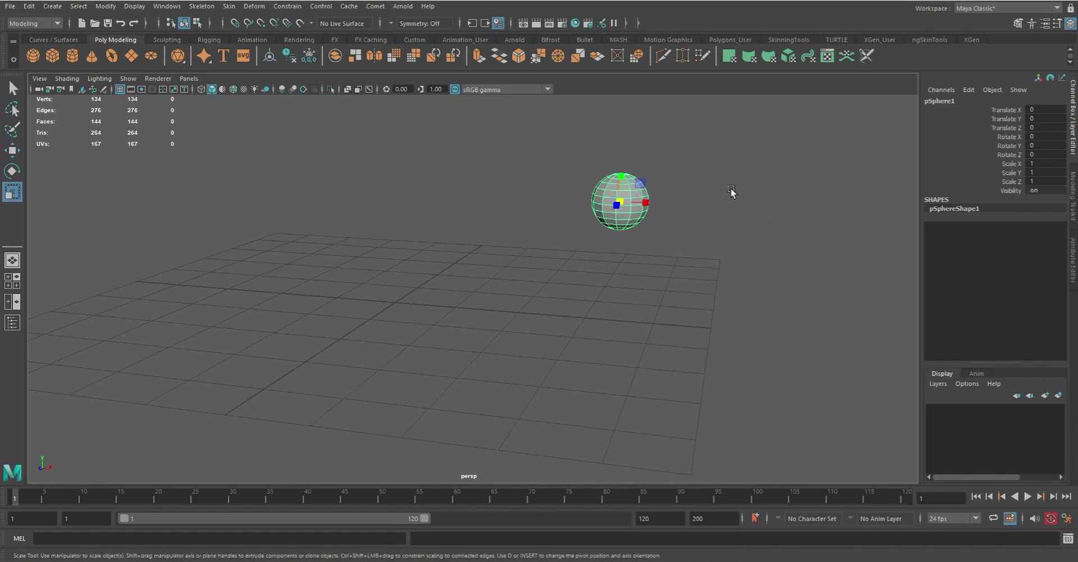
middle_drag(729, 234, 805, 199)
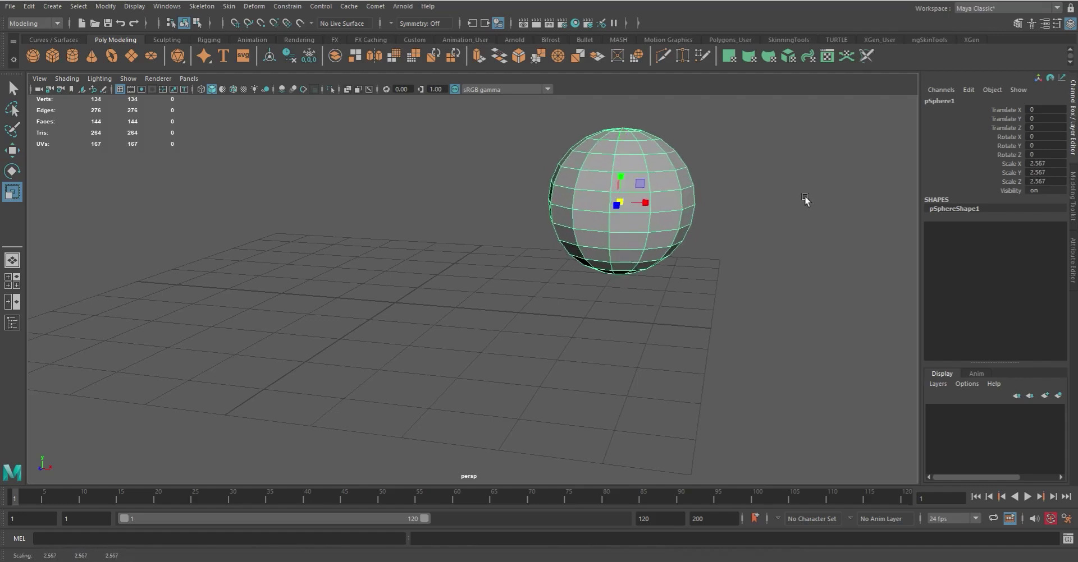
click(105, 7)
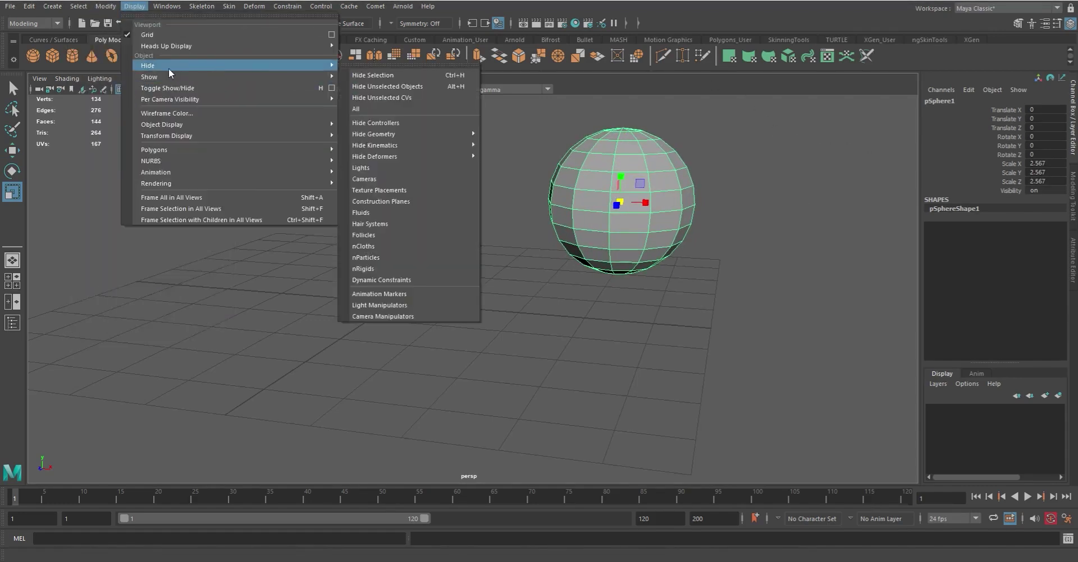
mouse_move(107, 7)
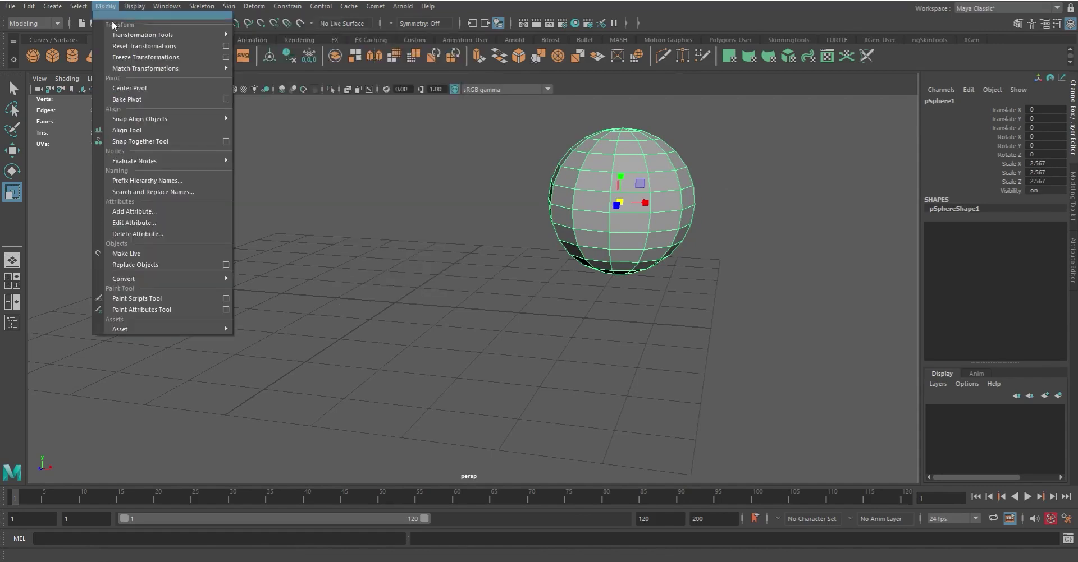
click(137, 56)
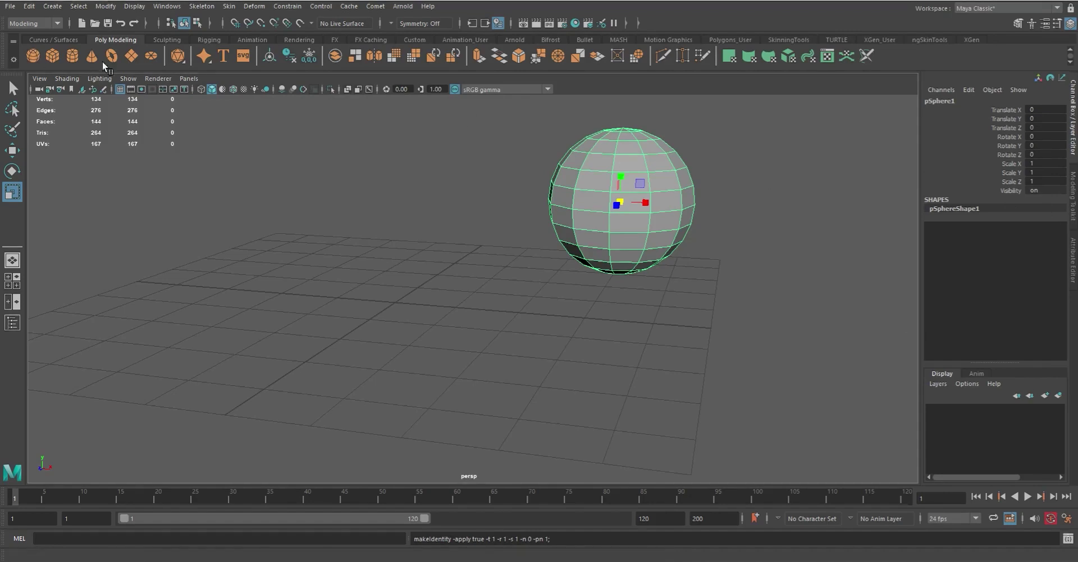
Reset the sphere's transformations, then move the sphere along X to about -2.43 to check its pivot.
click(105, 6)
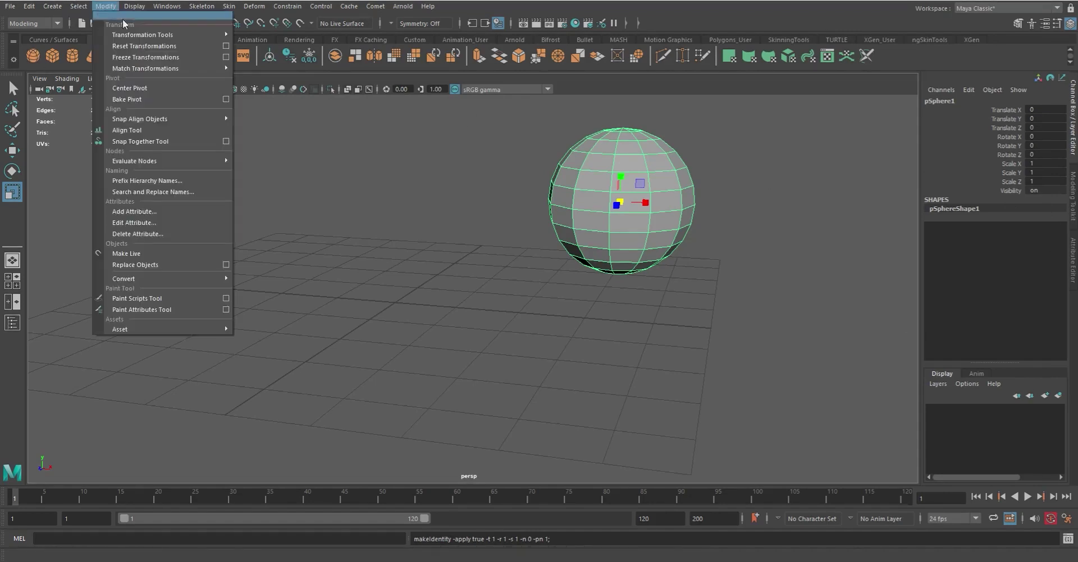
click(156, 46)
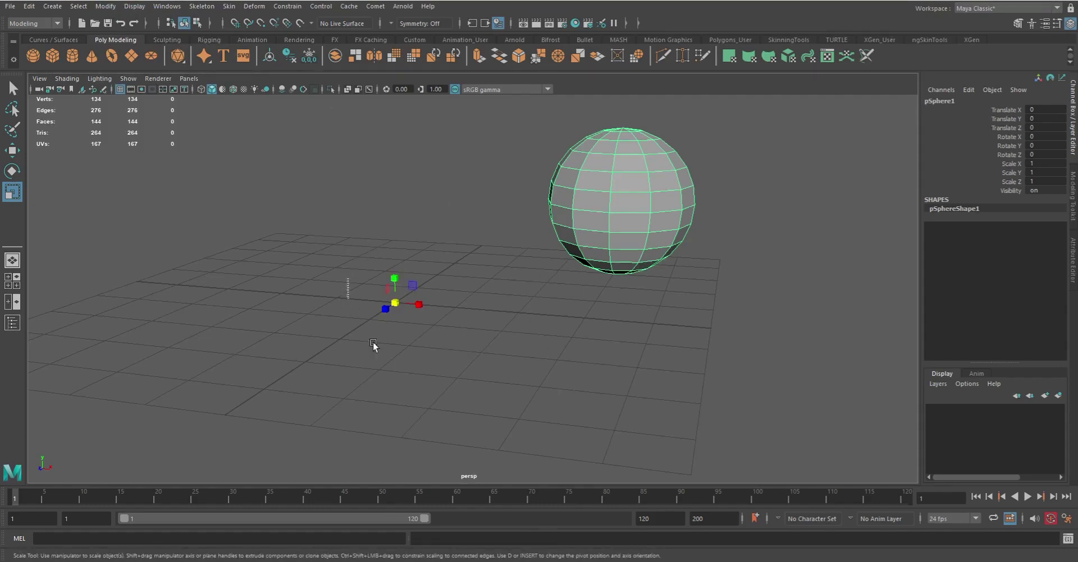
click(408, 219)
drag(474, 202, 682, 299)
key(w)
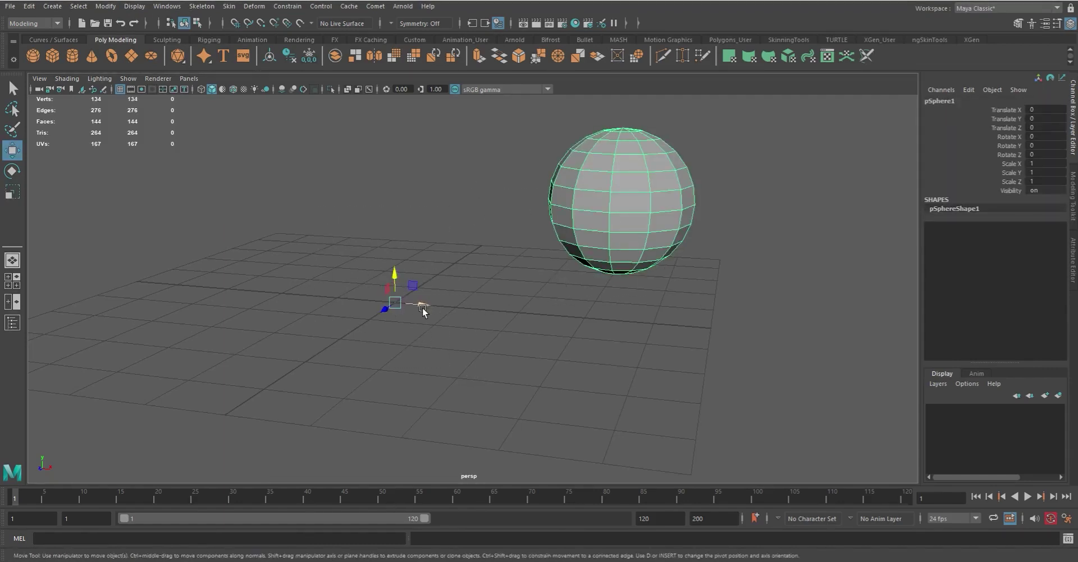
drag(419, 306, 376, 159)
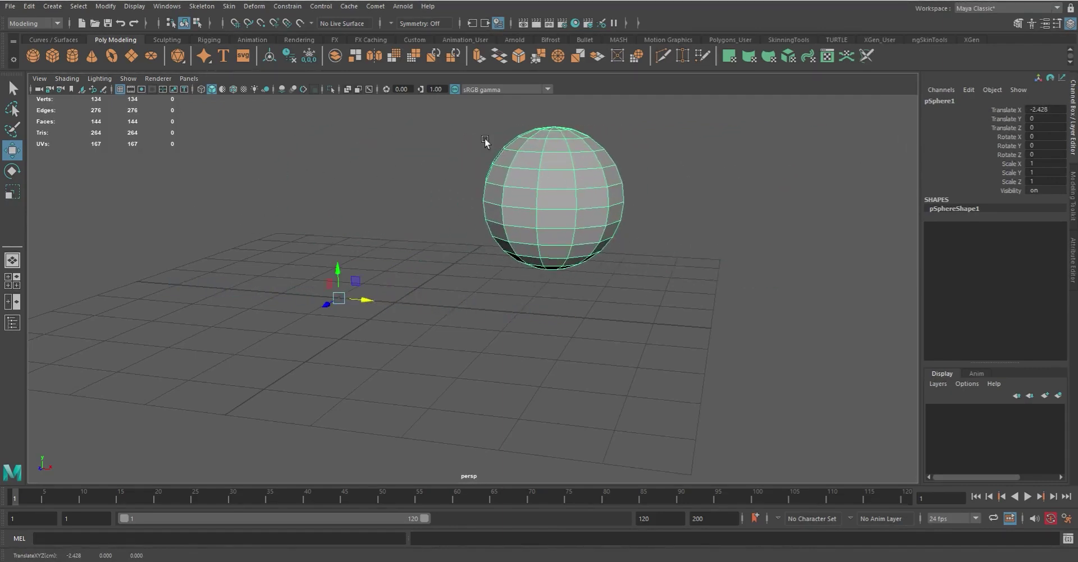
drag(479, 133, 660, 214)
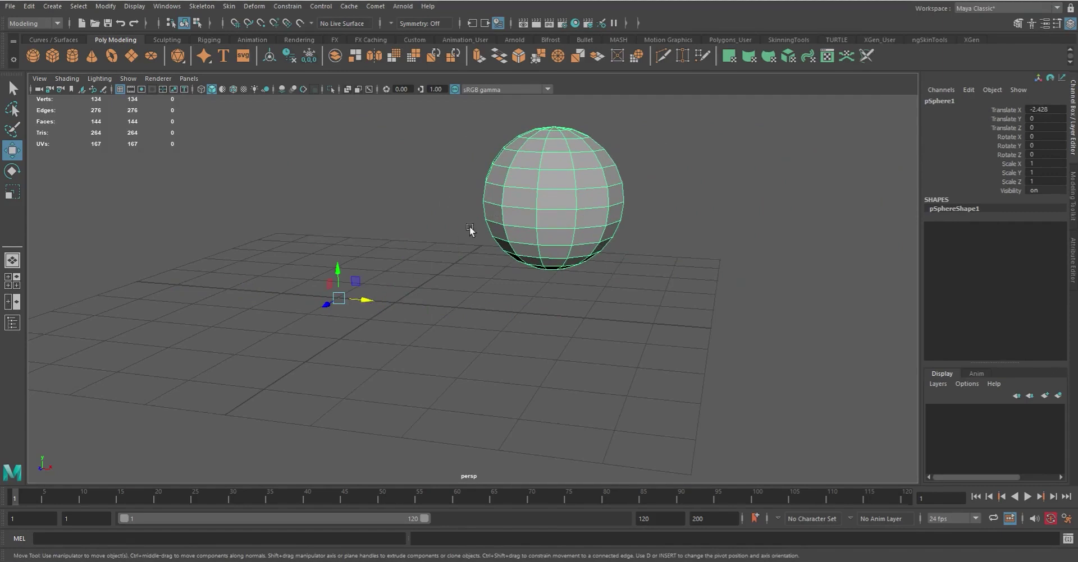
Undo the sphere's X move and the transformation reset.
key(ctrl+z)
key(ctrl+z)
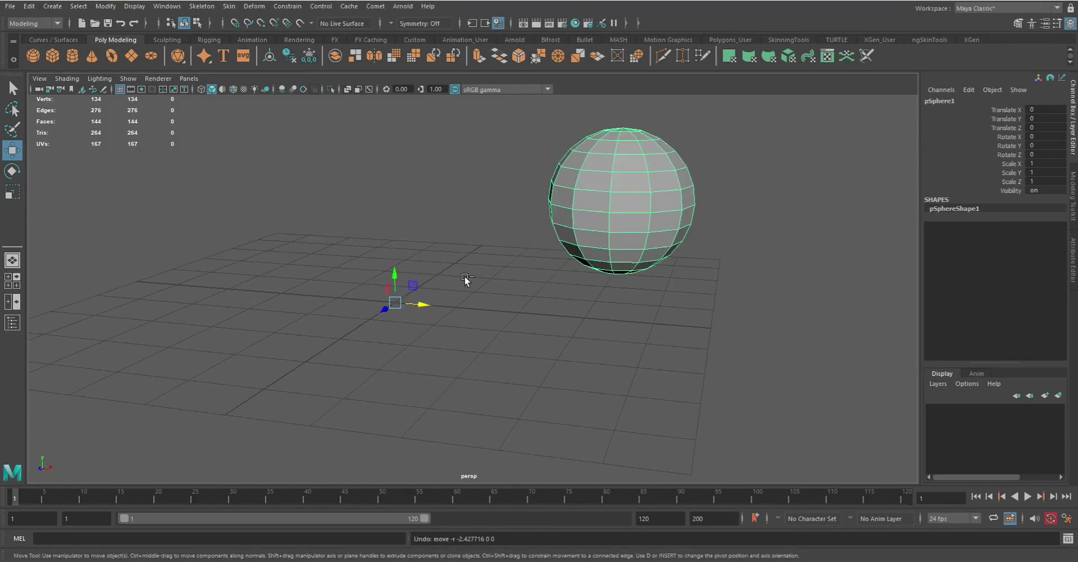
key(ctrl+z)
key(ctrl+z)
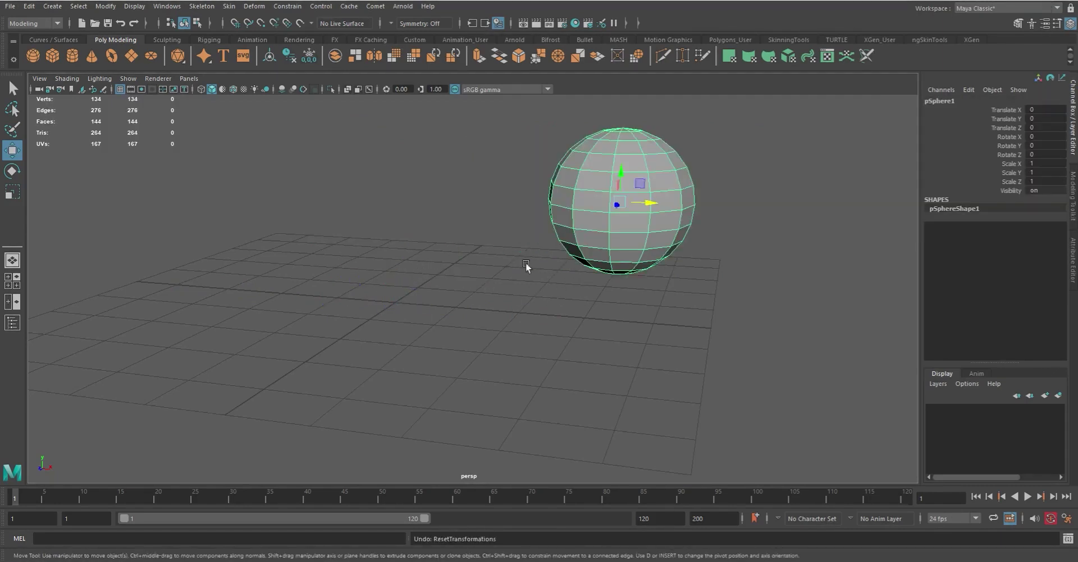
Move the sphere to the centre of the grid using grid snapping.
click(481, 138)
drag(526, 103, 578, 170)
click(620, 202)
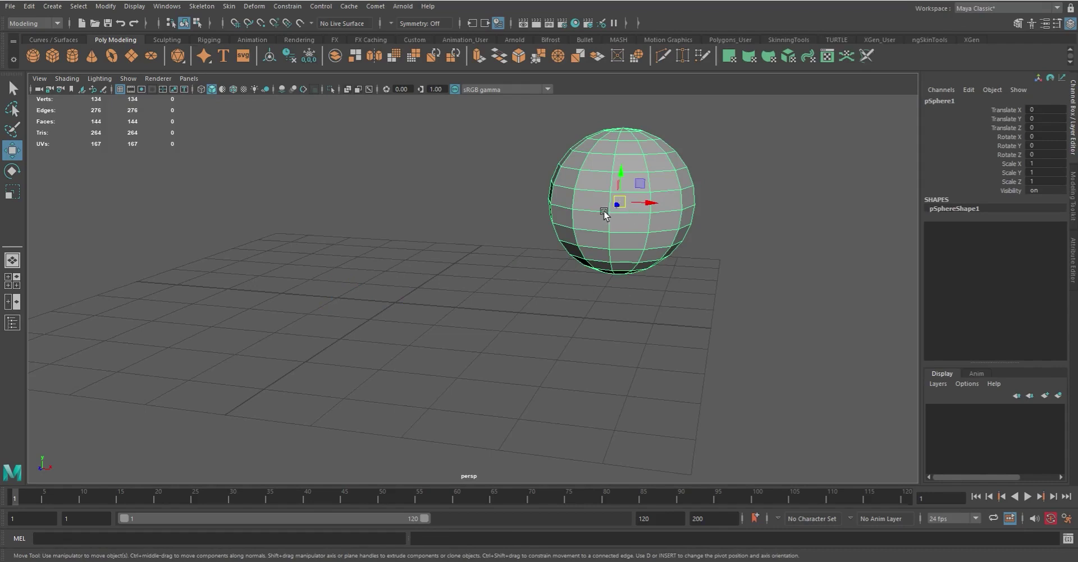
key(c)
key(c)
key(x)
click(248, 23)
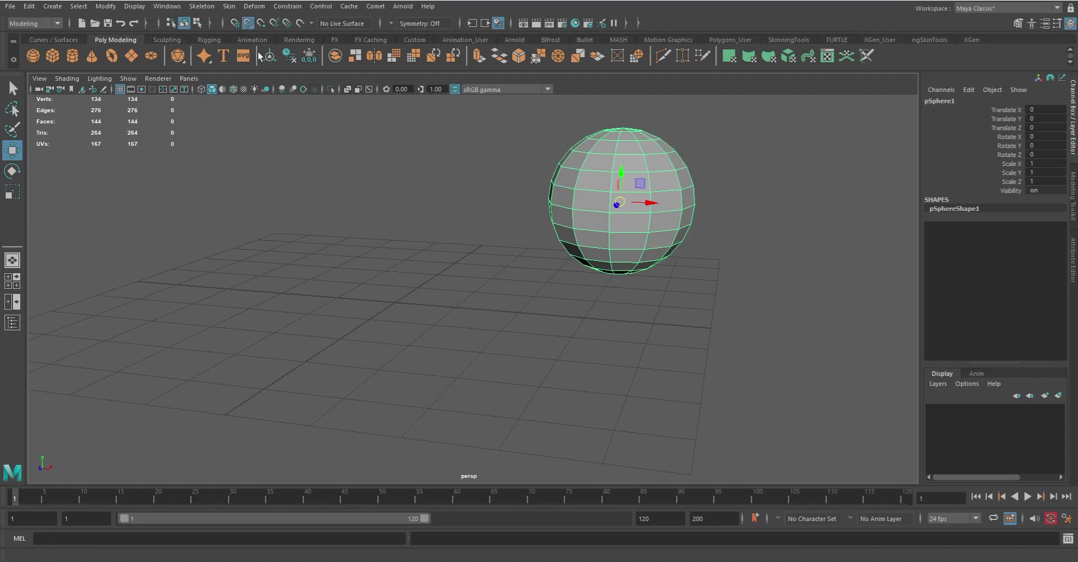
click(261, 23)
click(264, 24)
key(v)
key(x)
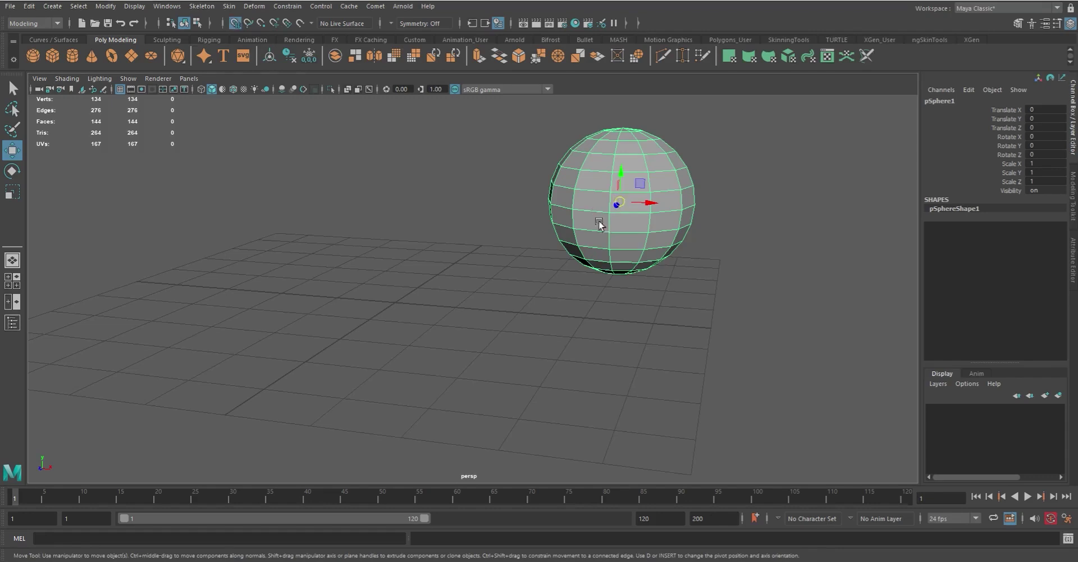
drag(599, 224, 393, 306)
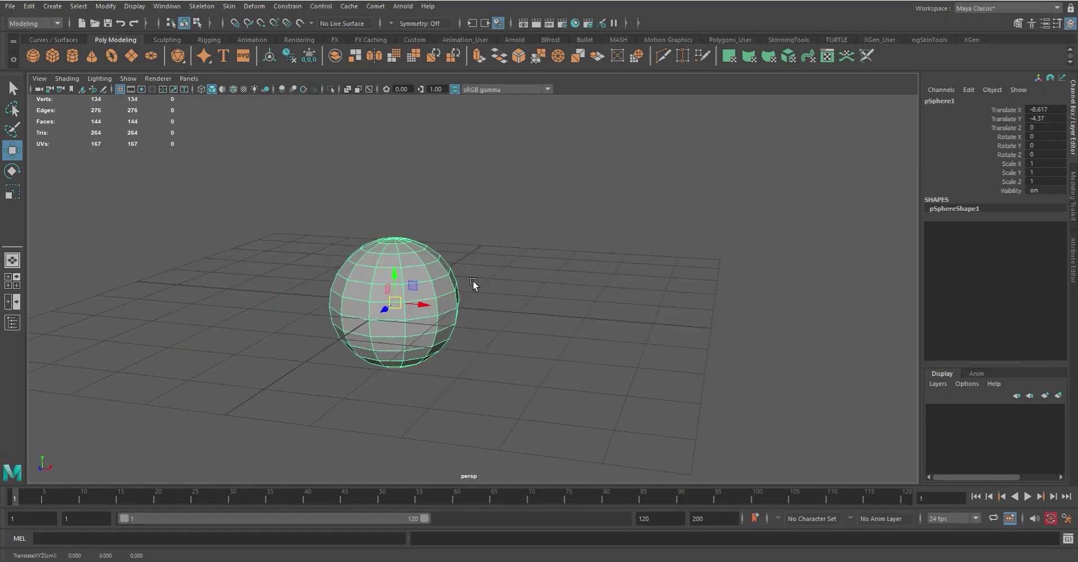
key(q)
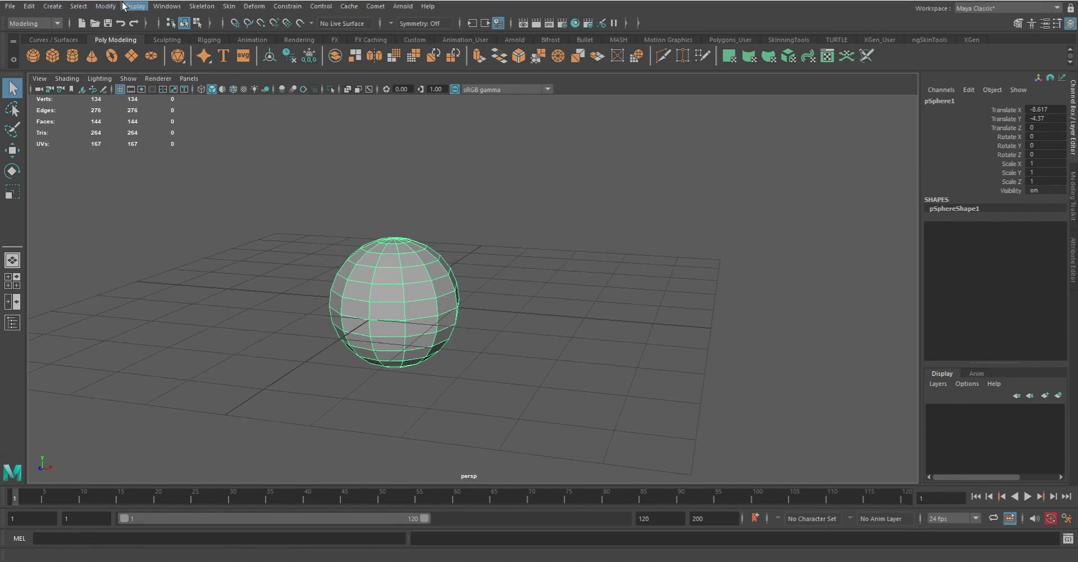
Freeze the transformations of the sphere at the grid centre.
click(105, 6)
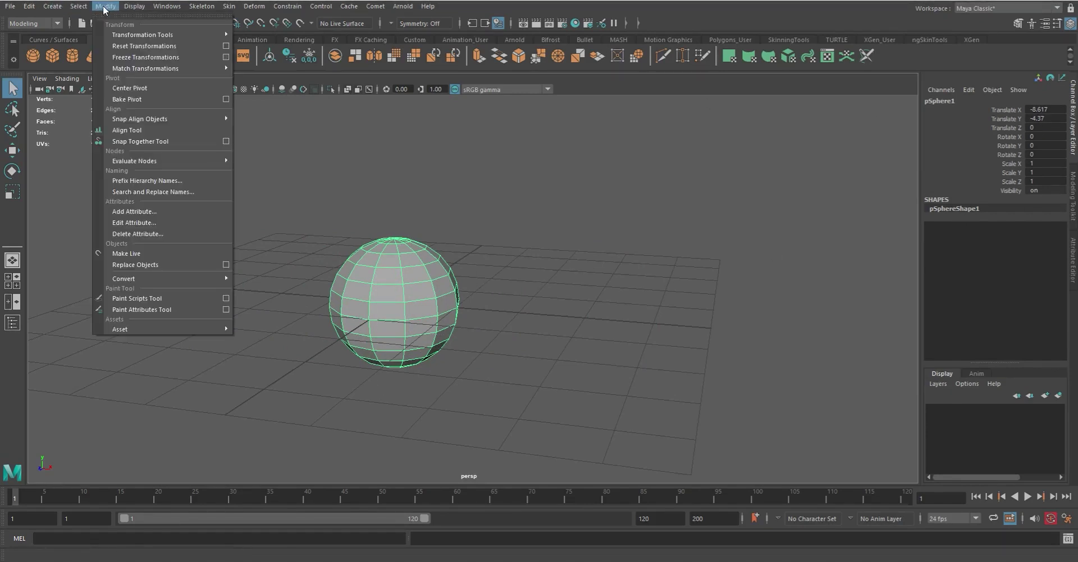
click(136, 56)
click(541, 294)
alt+drag(477, 230, 1031, 32)
click(540, 267)
drag(1002, 109, 1016, 172)
click(699, 232)
click(536, 242)
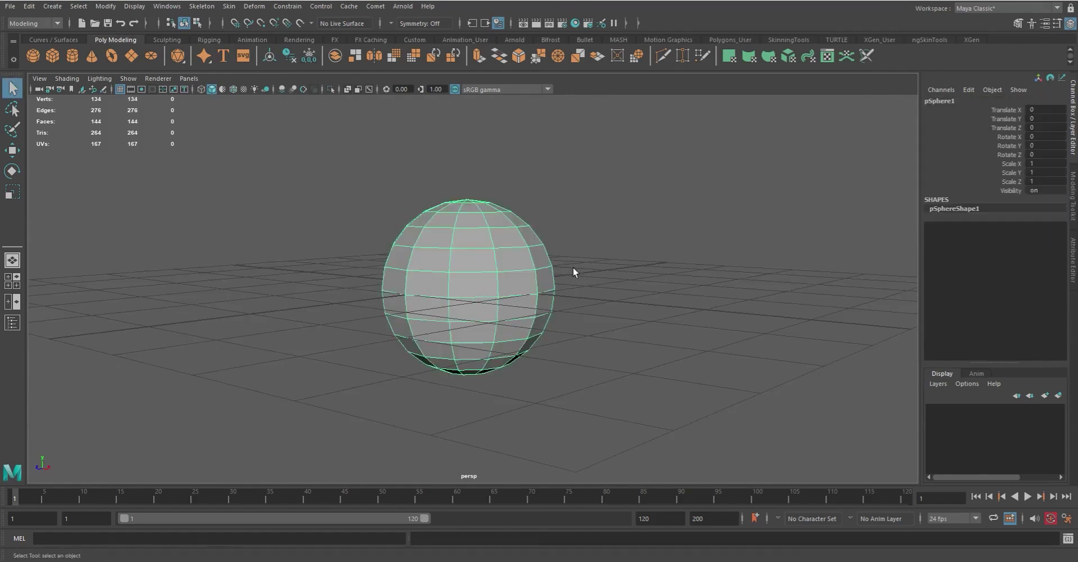
alt+drag(515, 269, 545, 287)
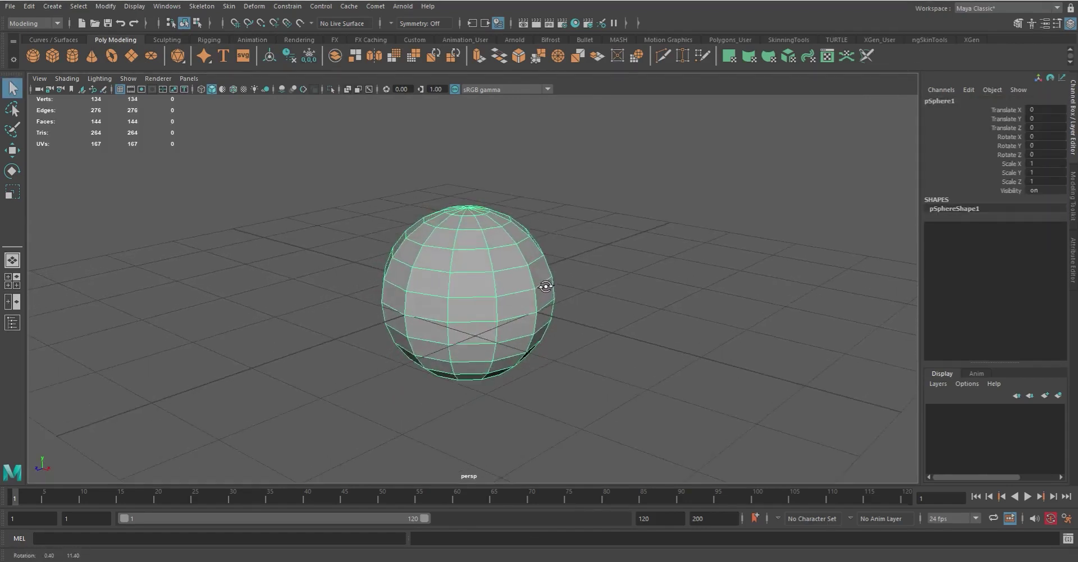
click(134, 6)
mouse_move(111, 7)
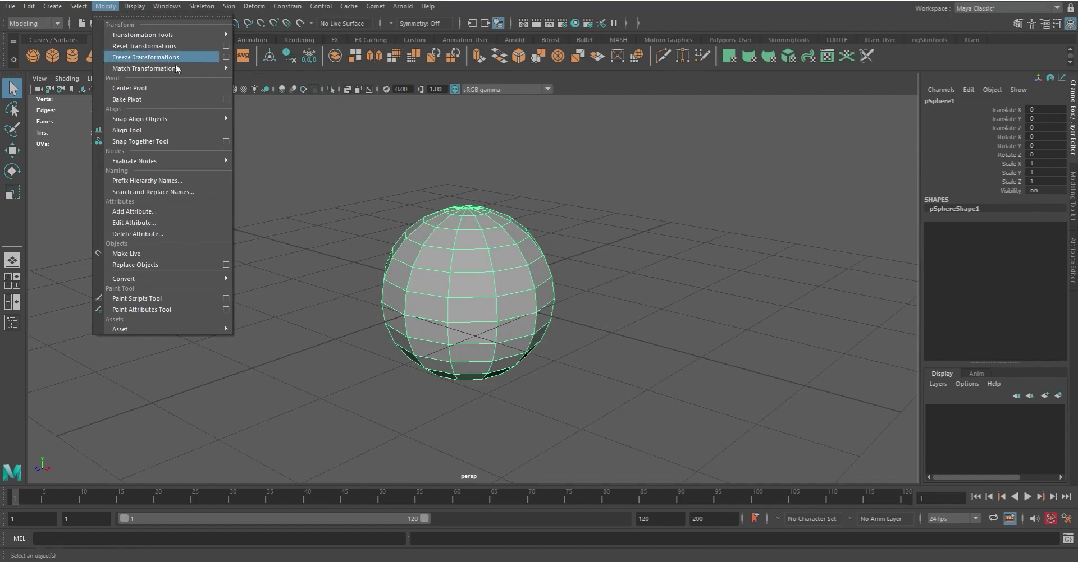
mouse_move(180, 69)
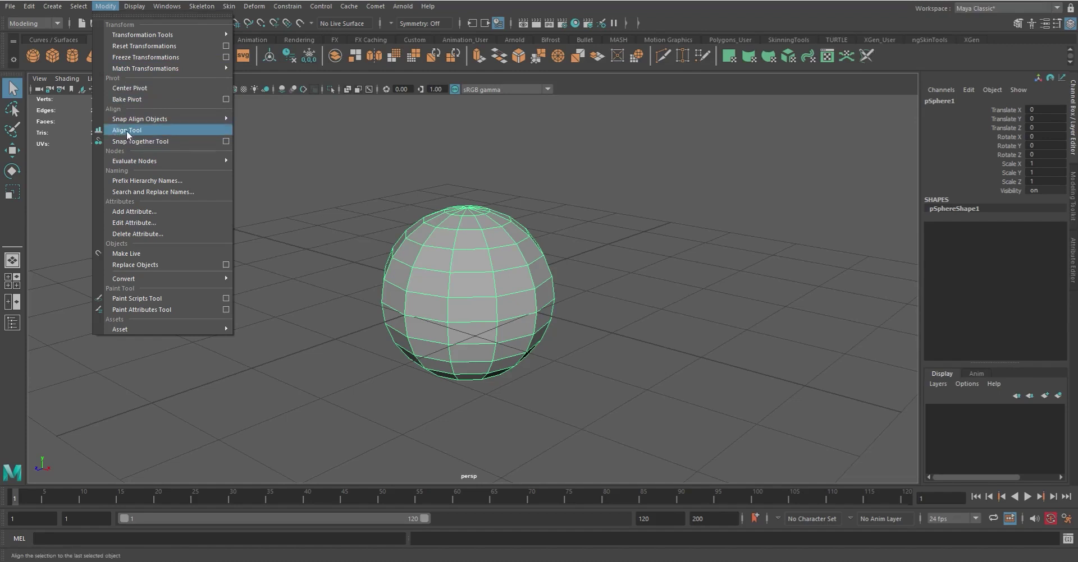
mouse_move(147, 120)
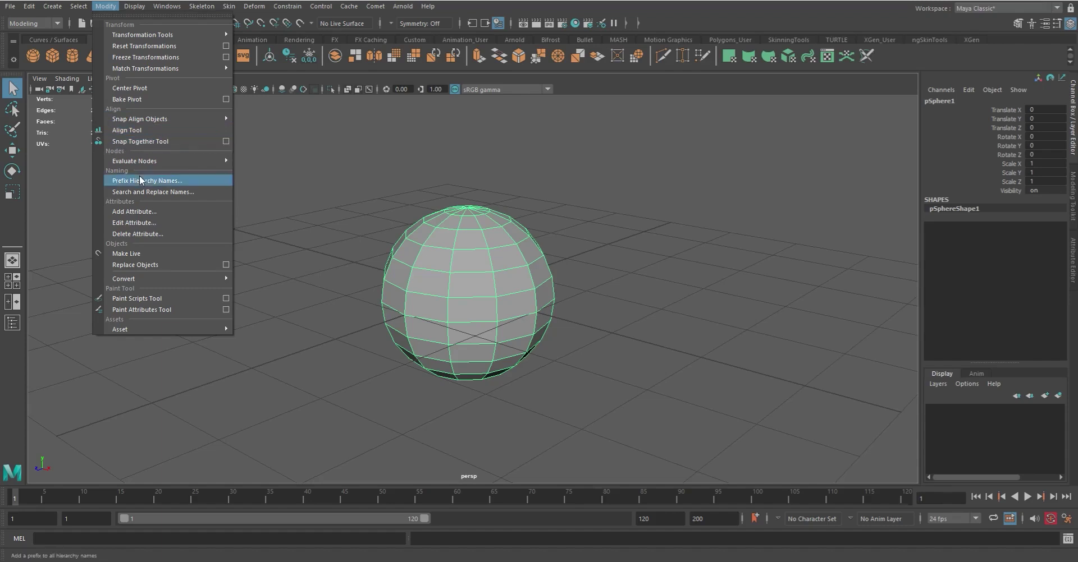
mouse_move(121, 161)
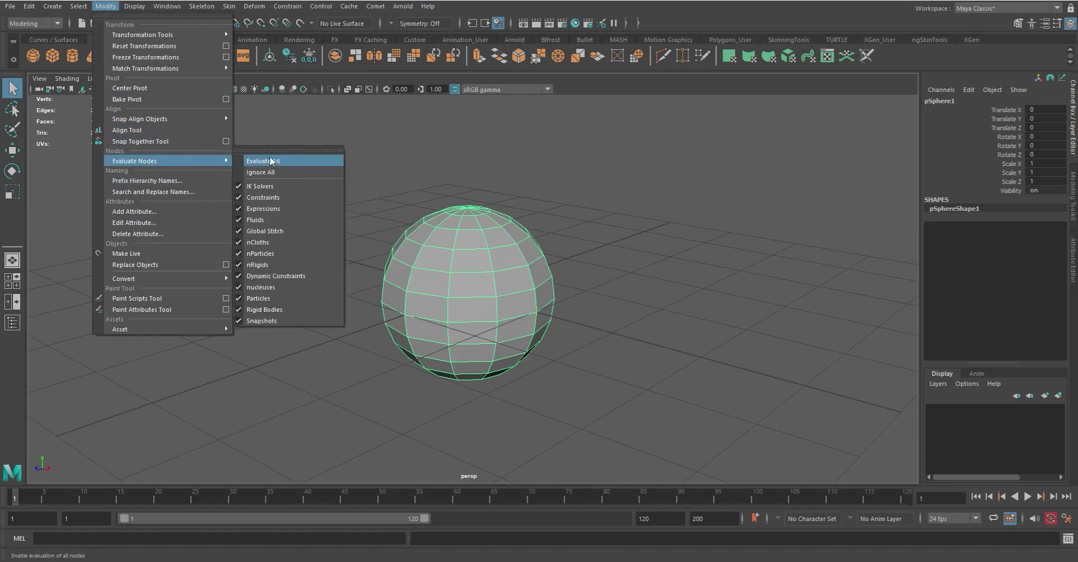
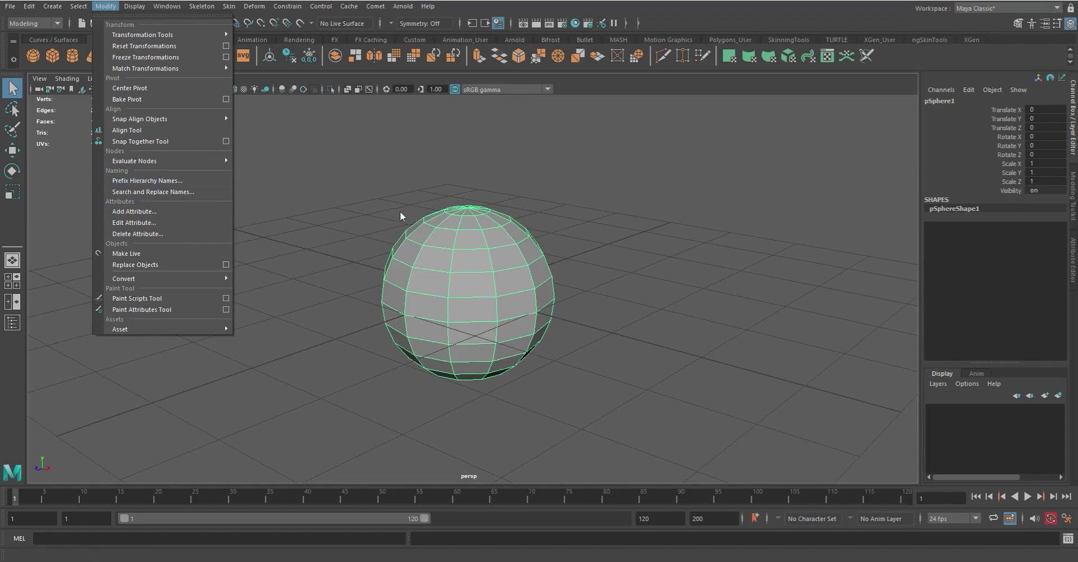
drag(375, 136, 540, 285)
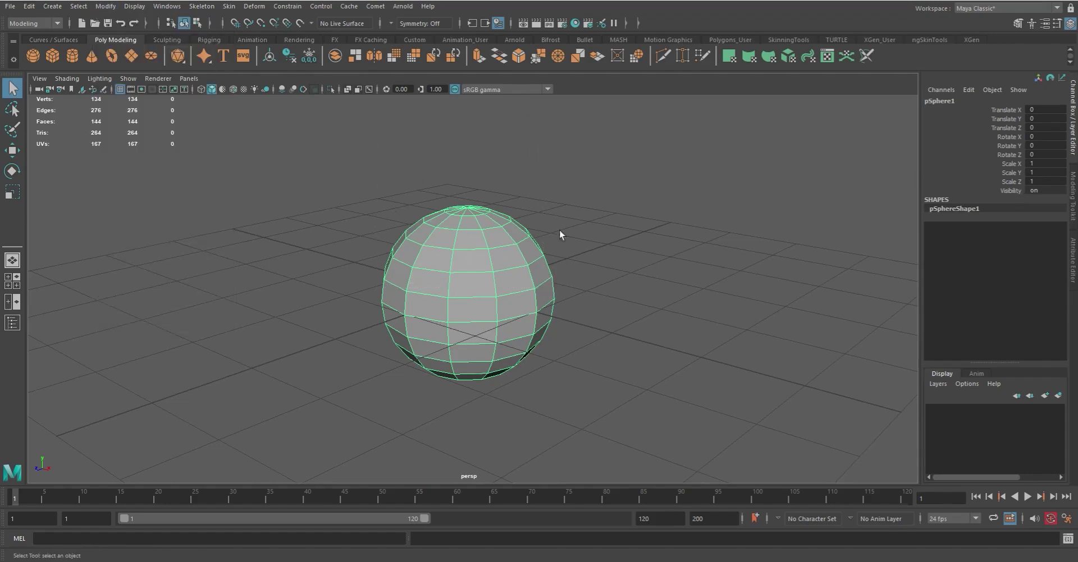
Add a keyable scalar float attribute with the long name Spin and default 0 to the sphere.
click(106, 6)
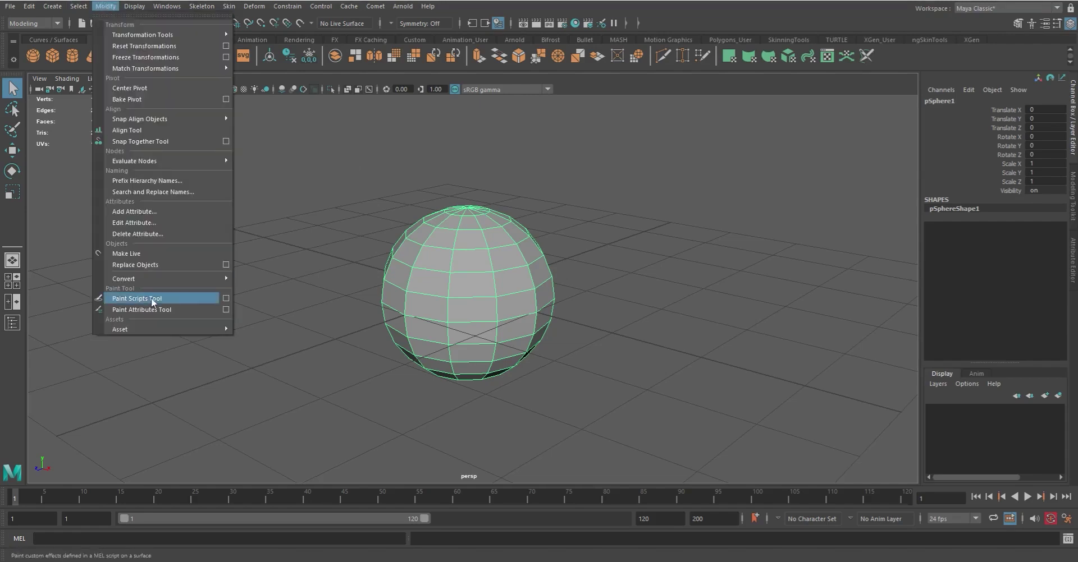
click(137, 213)
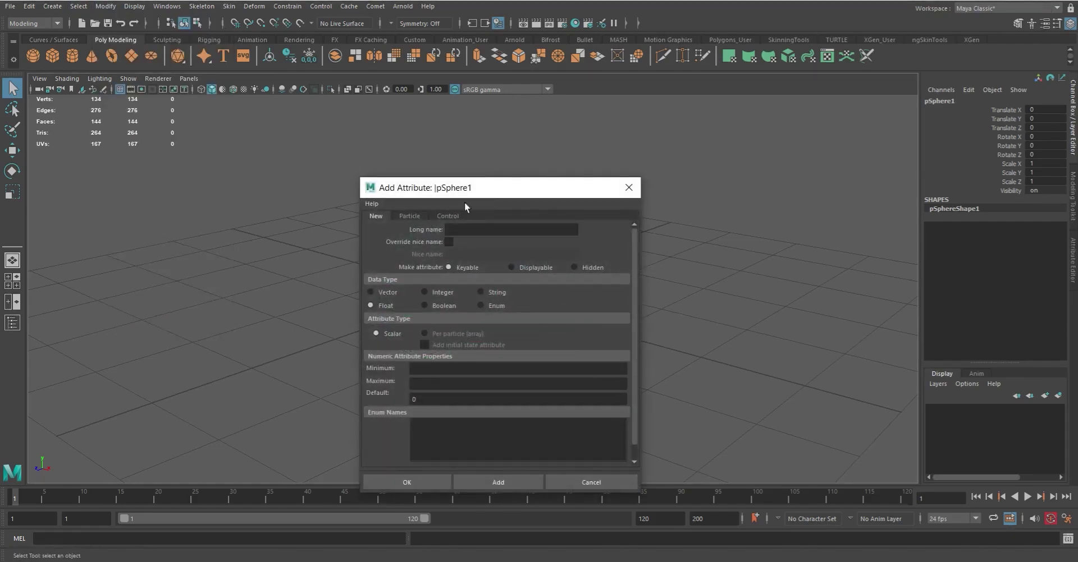
drag(464, 206, 748, 154)
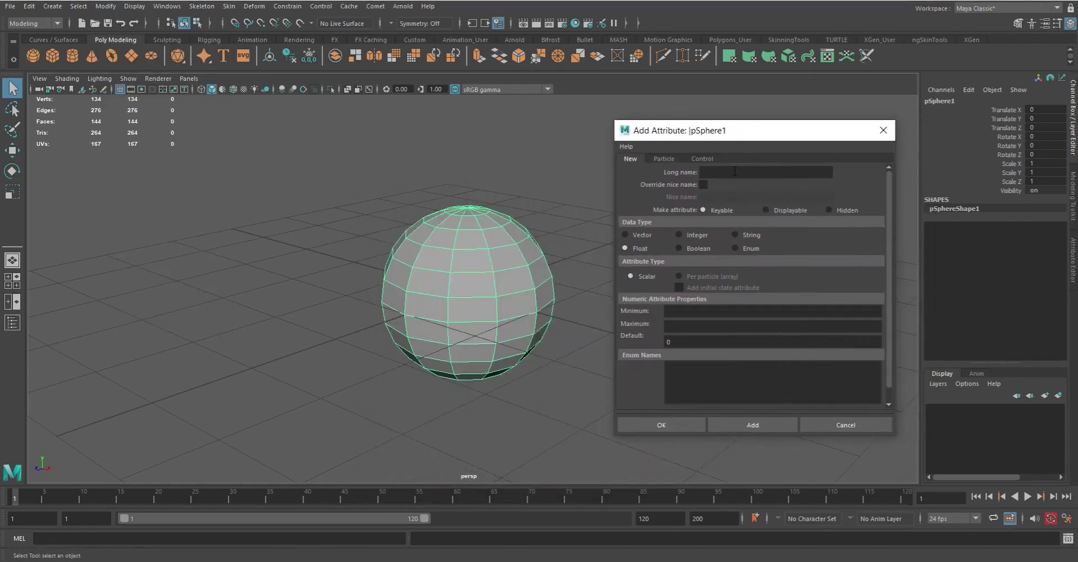
click(734, 172)
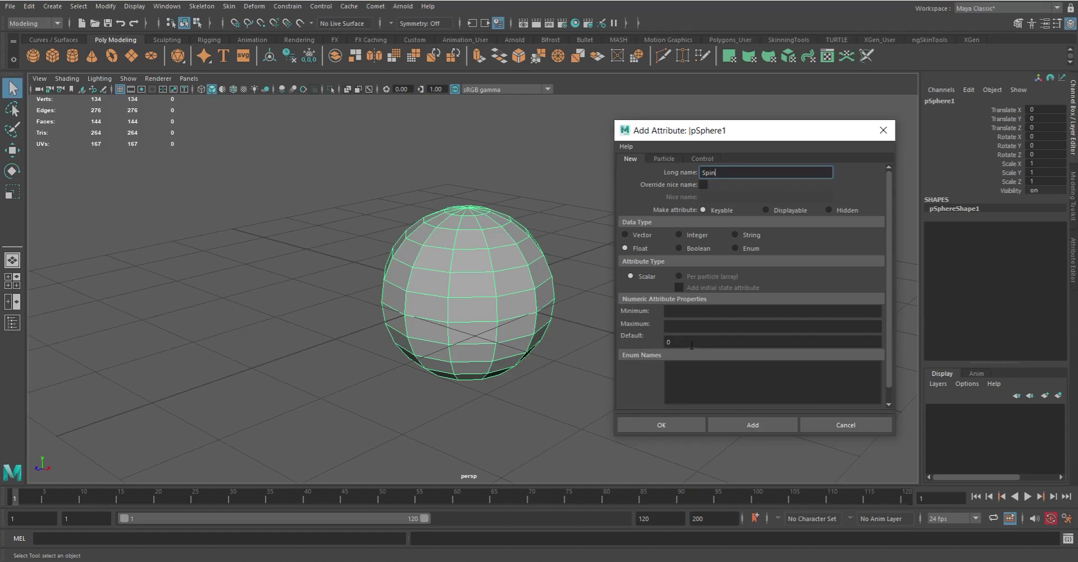
click(748, 424)
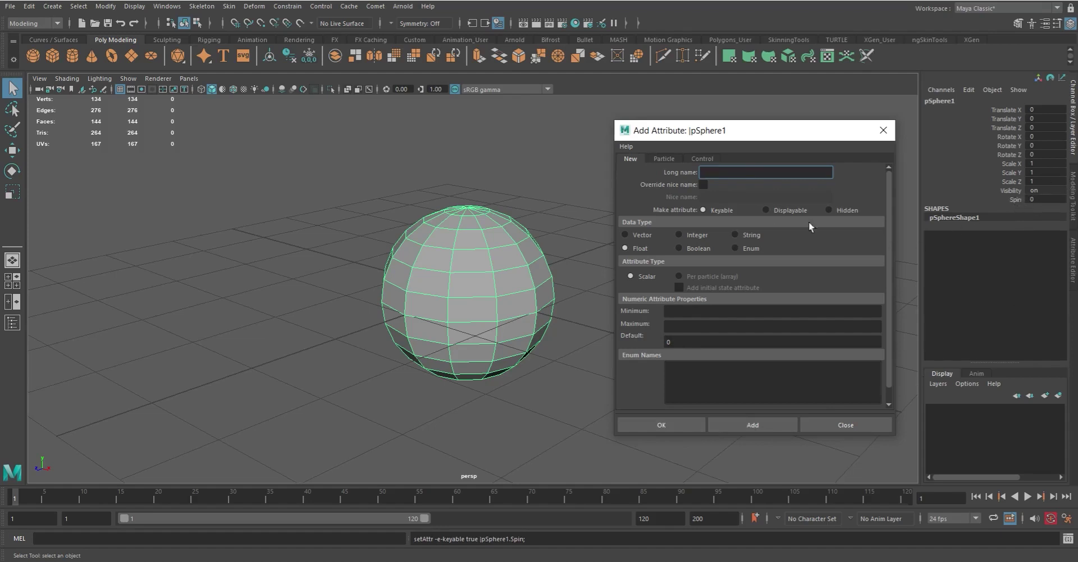
Test the sphere's channels by scrubbing Spin to 16.5 and Rotate Y to -29.52.
drag(428, 153, 508, 259)
click(1016, 199)
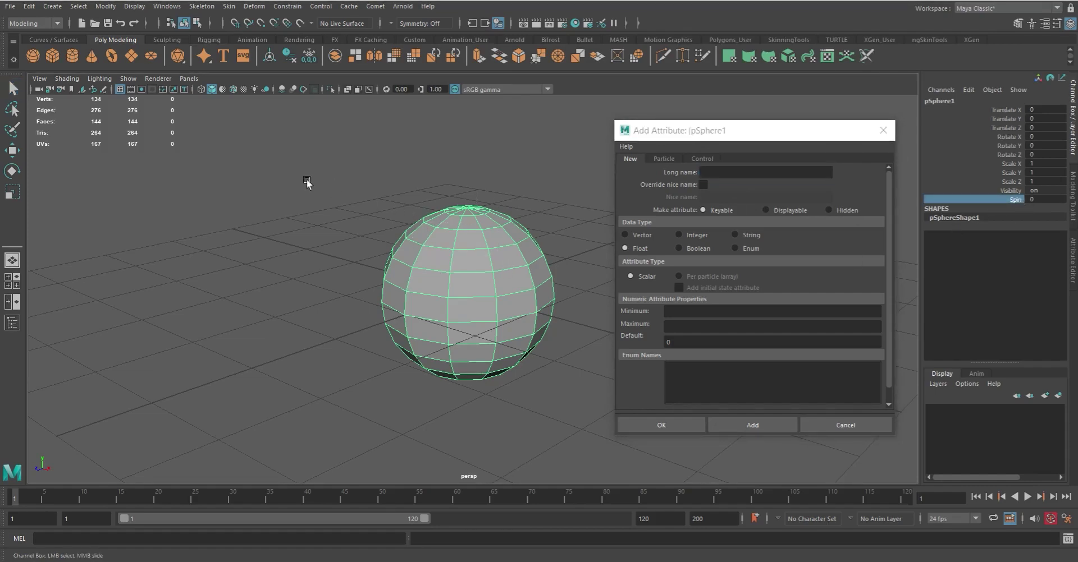
middle_drag(247, 150, 468, 145)
middle_drag(347, 138, 425, 139)
click(1010, 145)
middle_drag(537, 139, 505, 120)
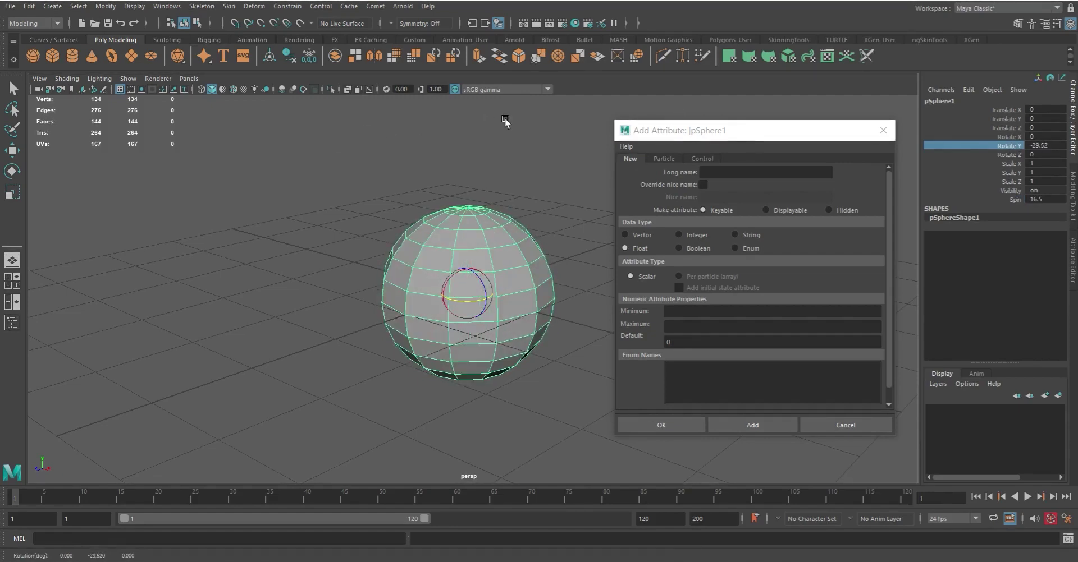
Undo the sphere's Y rotation and set its Spin attribute to 0.
key(ctrl+z)
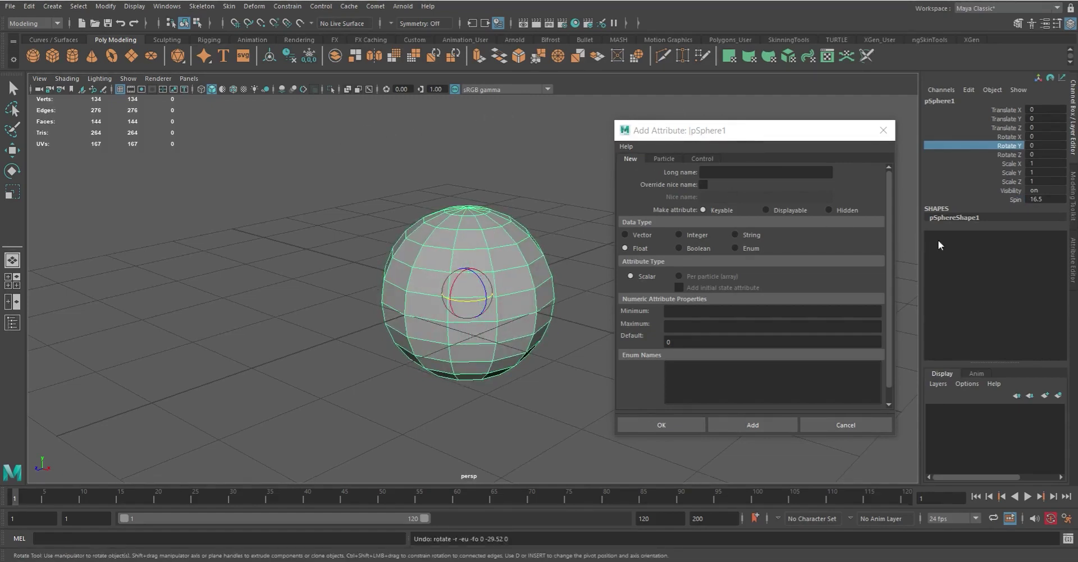
click(1015, 200)
double_click(1050, 199)
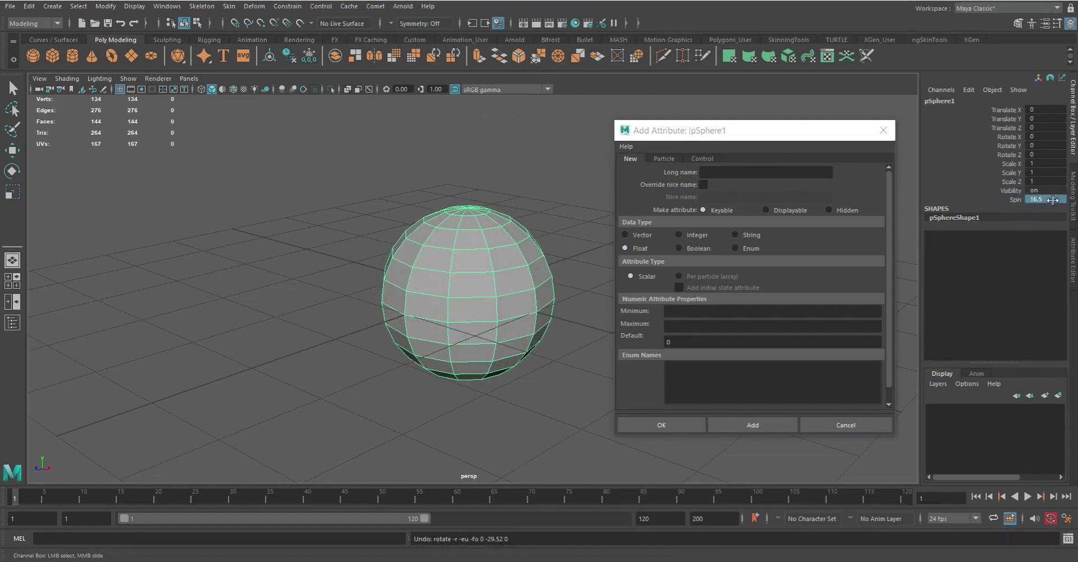
text(0)
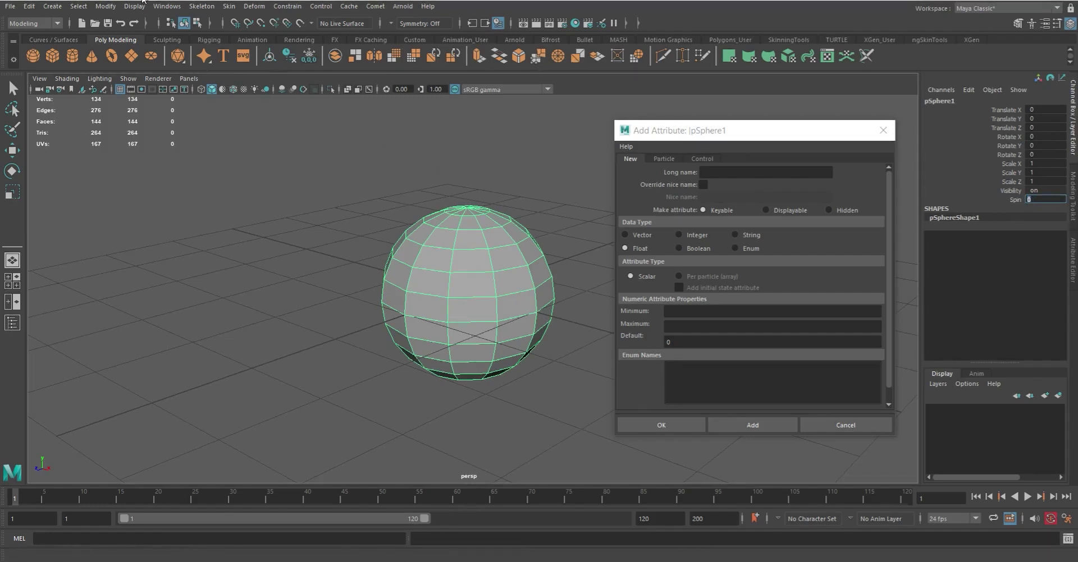
Open the Connection Editor for the selected sphere and place its window clear of the sphere.
click(174, 6)
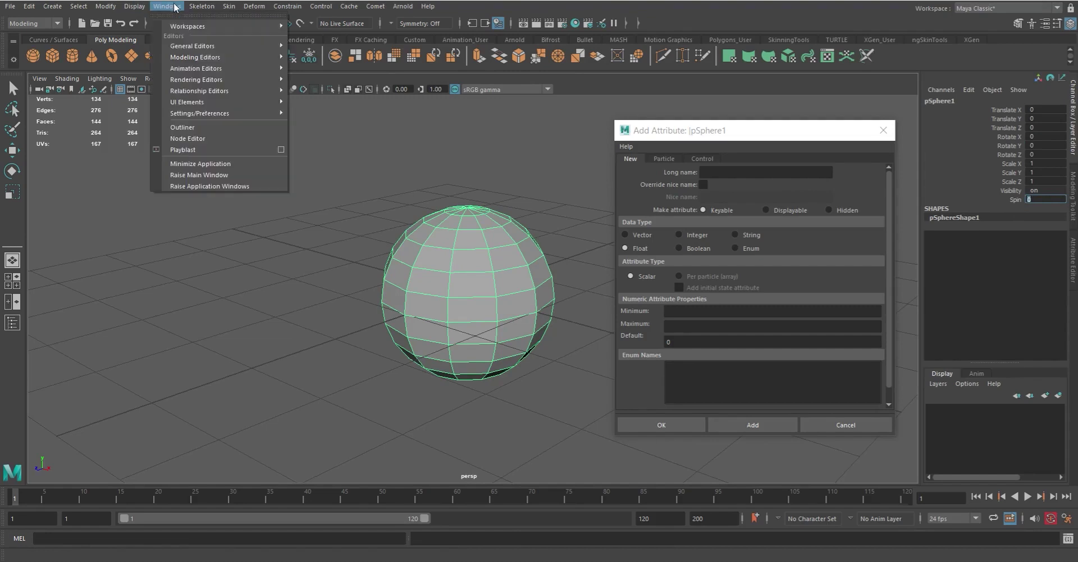
mouse_move(195, 70)
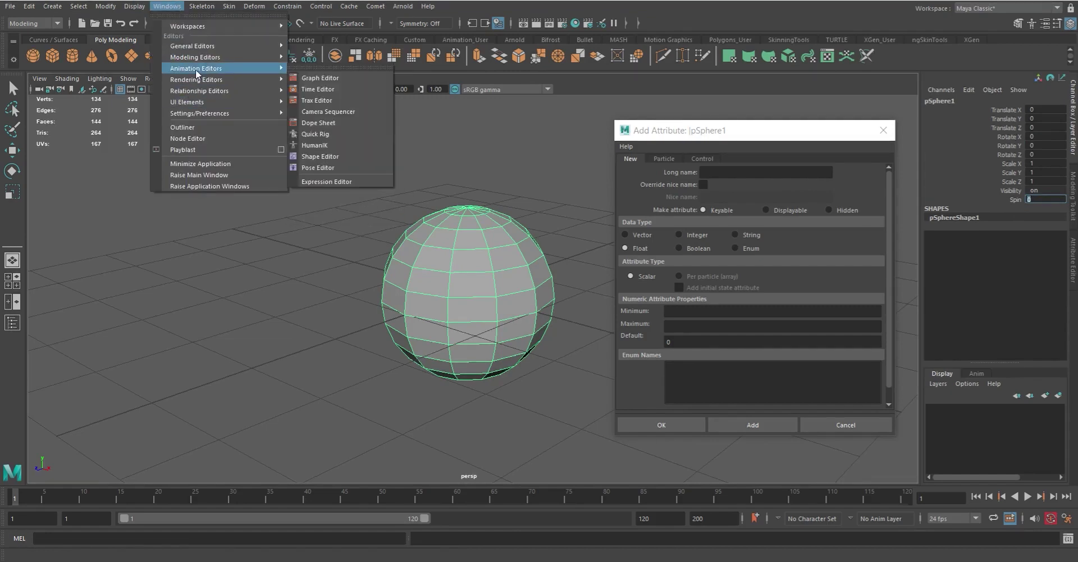
mouse_move(202, 45)
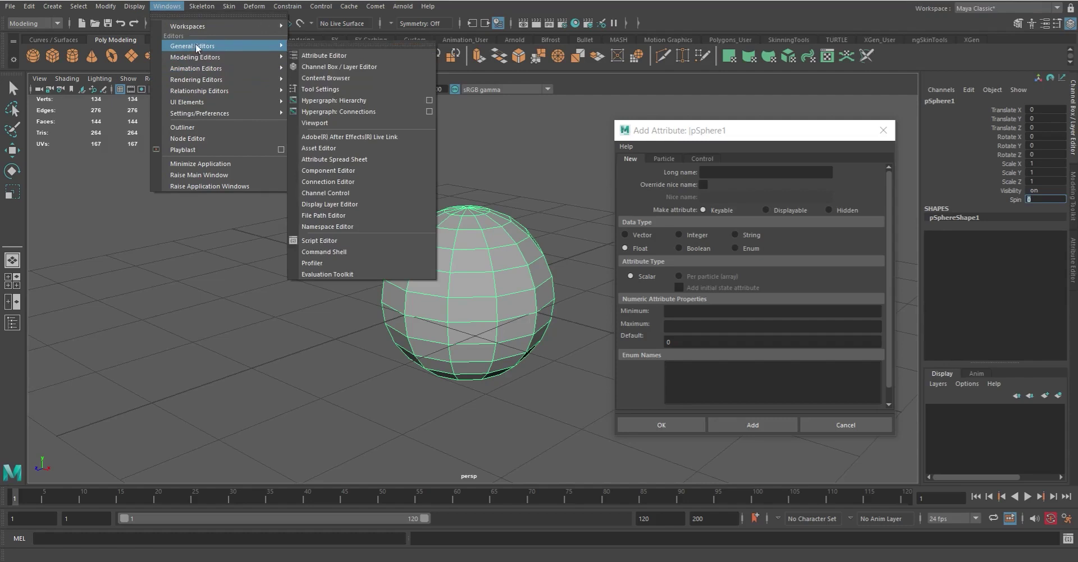
click(345, 183)
drag(353, 115, 196, 110)
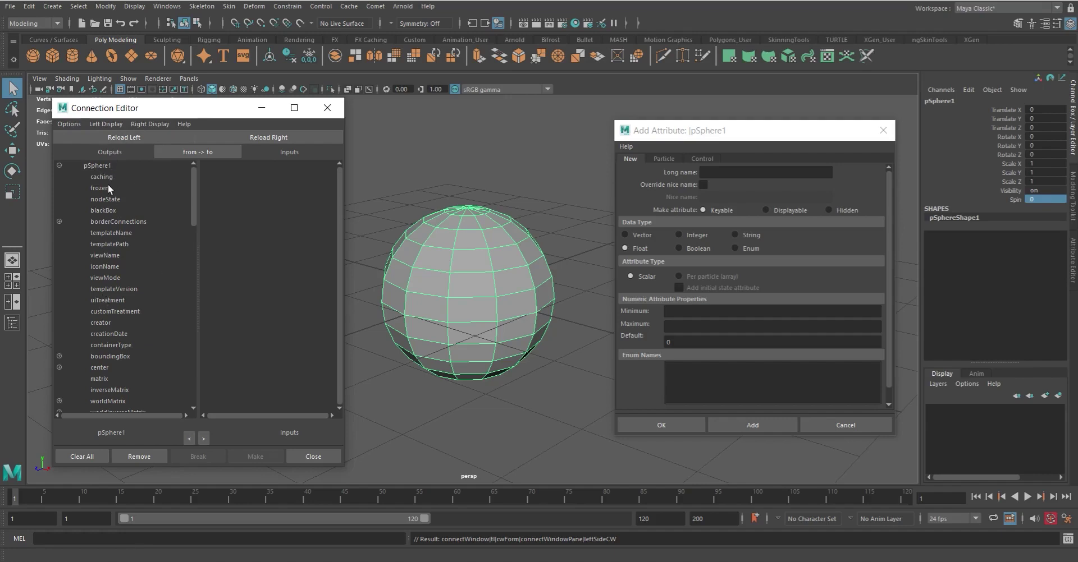
Load the sphere as the connection target and connect its Spin output to its rotateY input.
drag(190, 180, 203, 362)
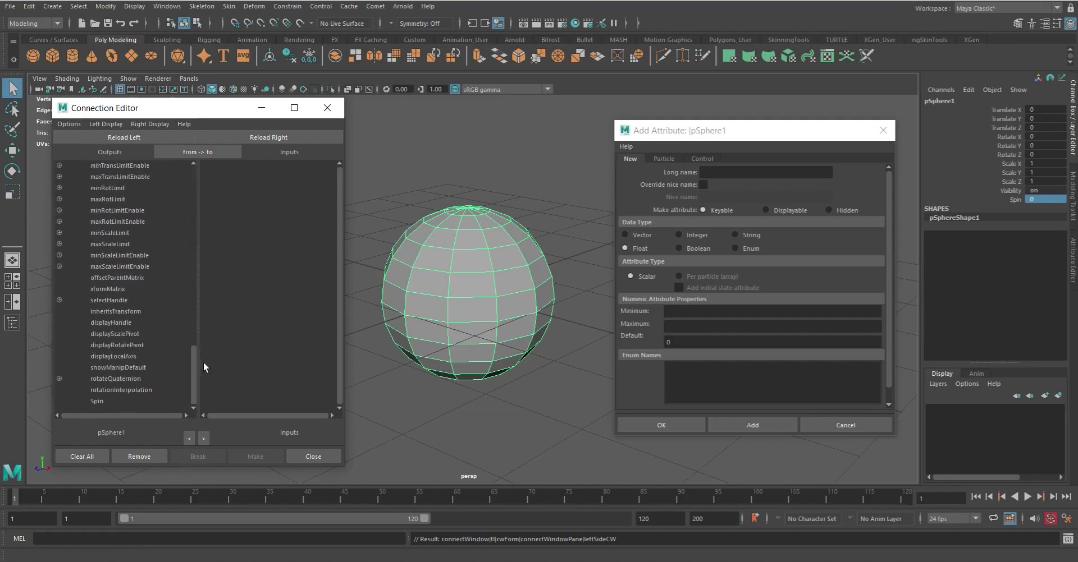
click(95, 399)
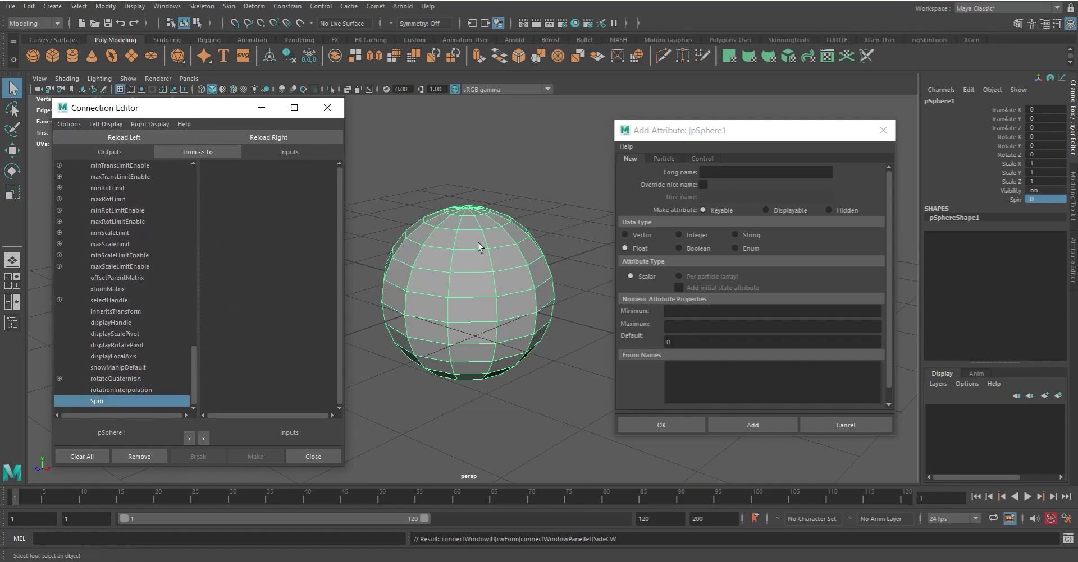
click(271, 138)
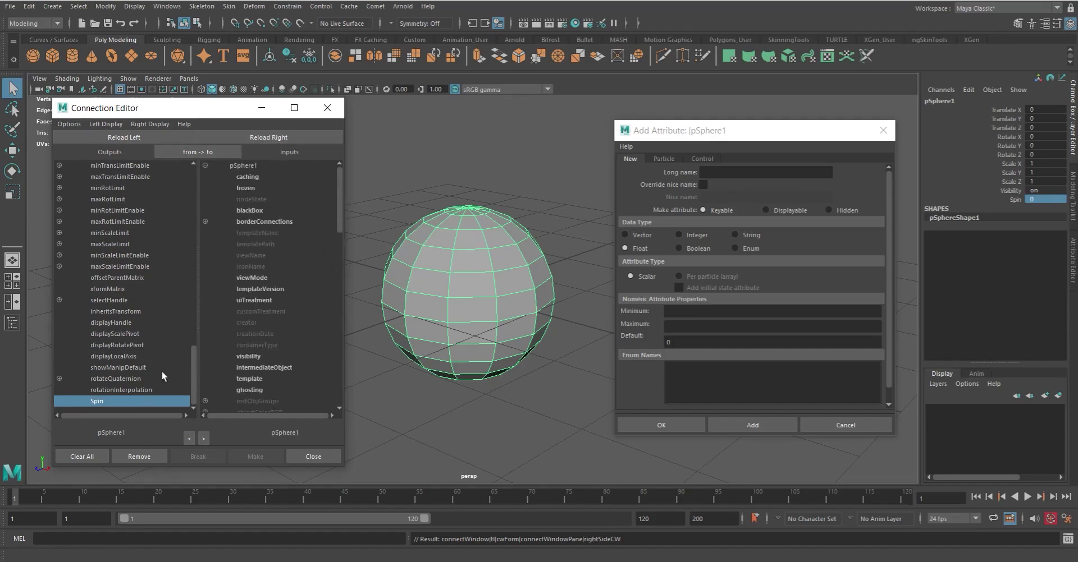
drag(339, 194, 340, 283)
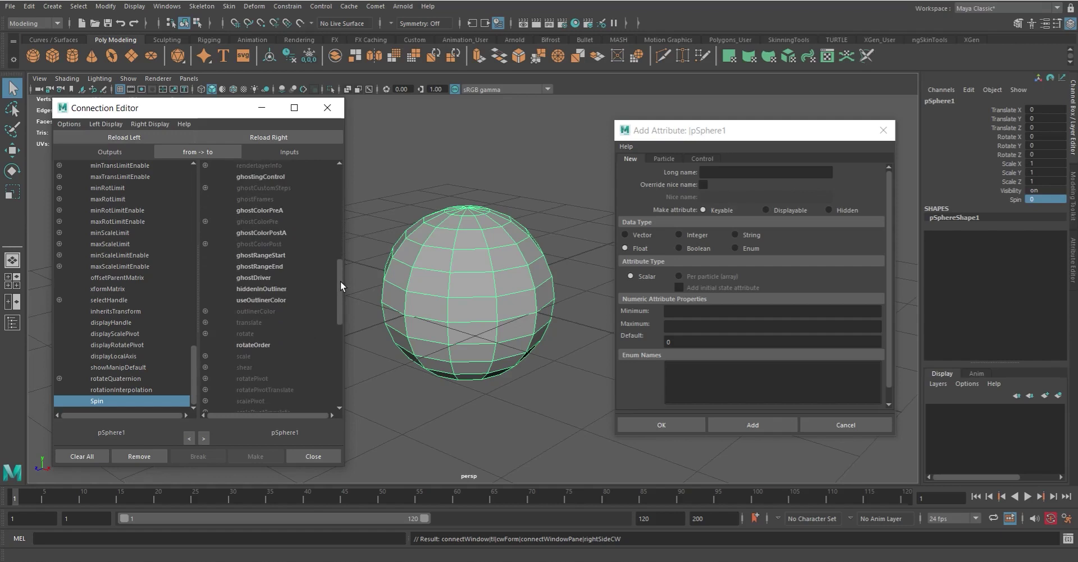
click(205, 334)
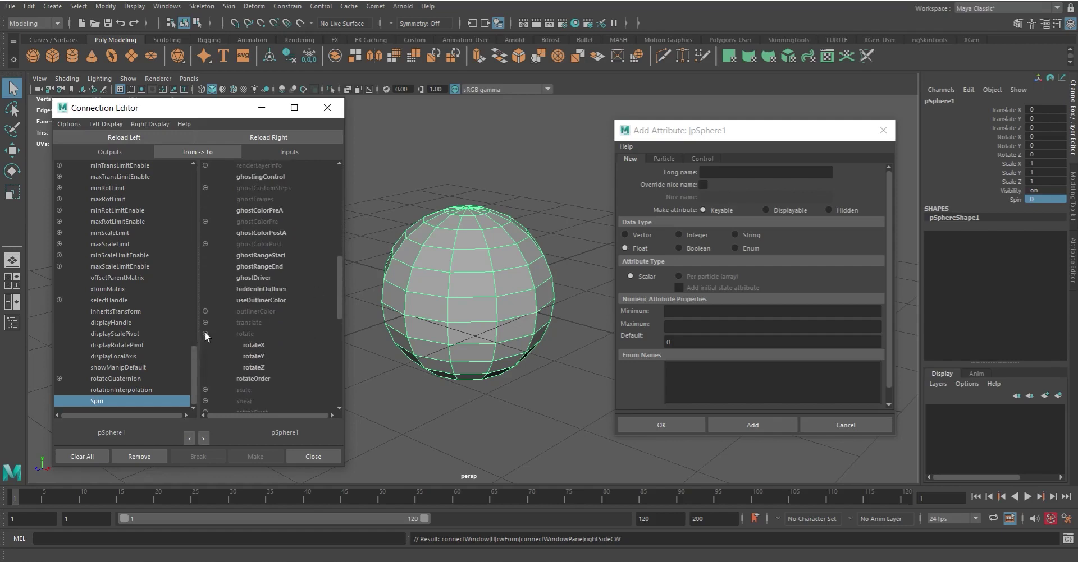
click(255, 355)
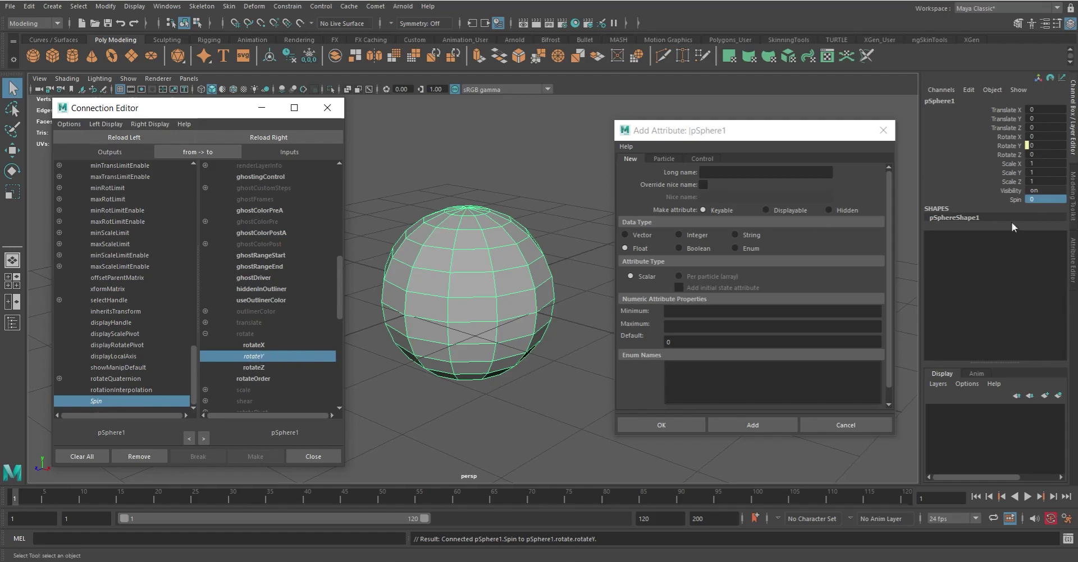
Reselect the sphere and test the rotateY connection by scrubbing Spin to 55.
click(500, 134)
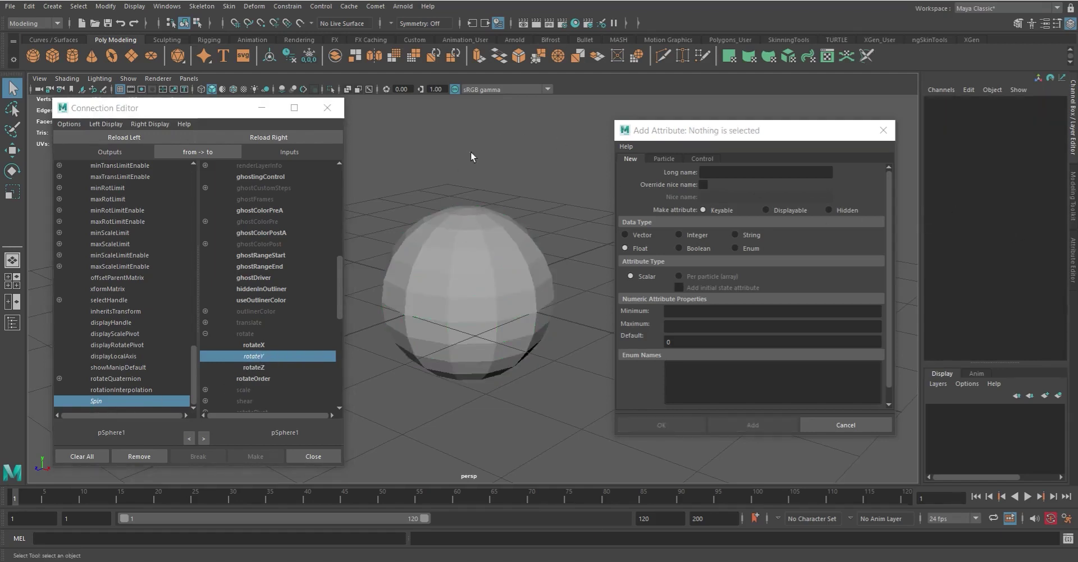
click(502, 251)
click(1015, 199)
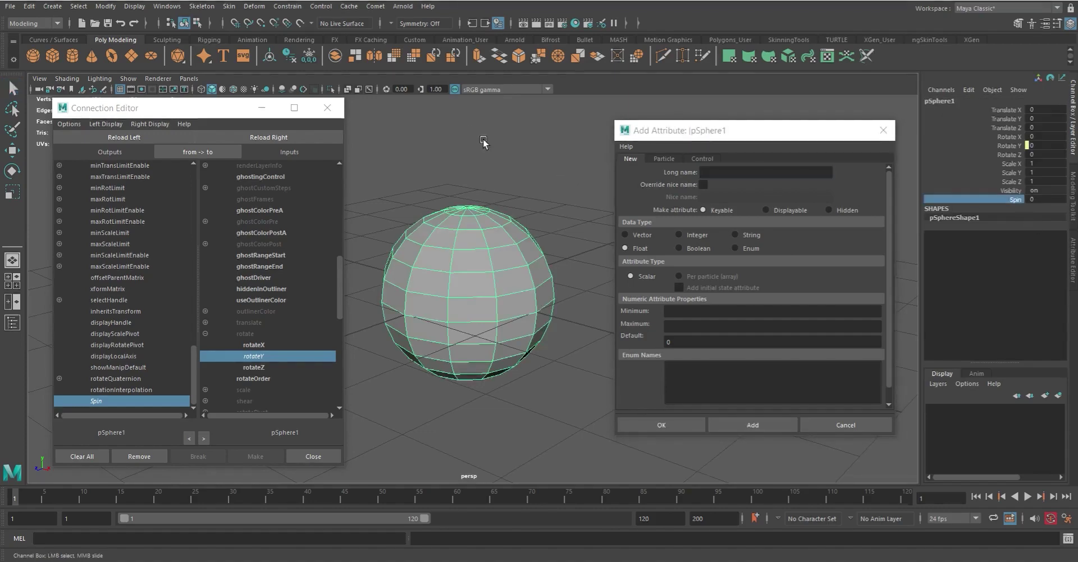
middle_drag(482, 143, 618, 216)
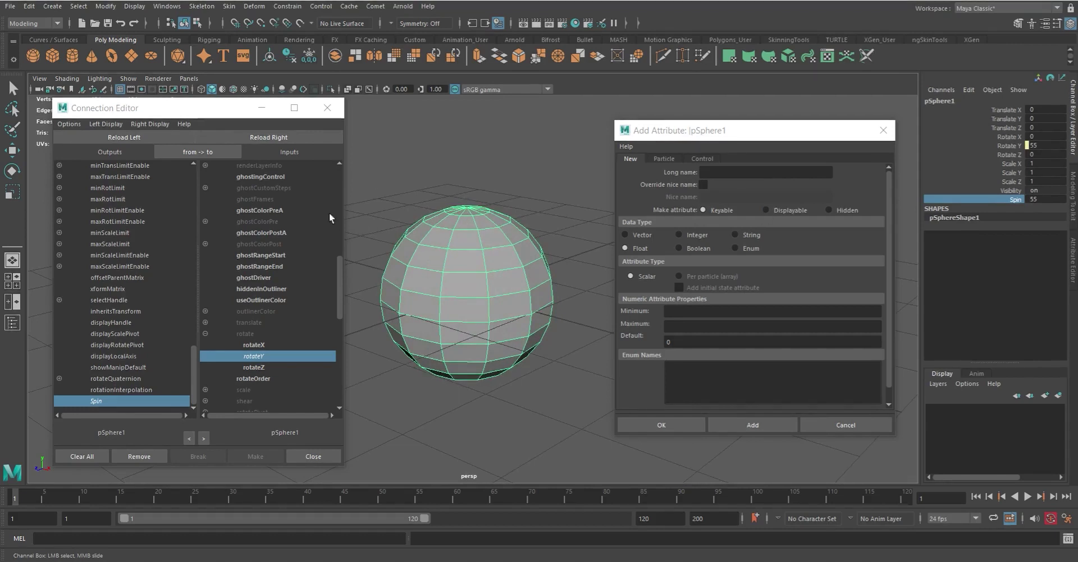
Try driving rotateX with Spin as well, disconnect it again, and scrub Spin to -44.1.
click(254, 345)
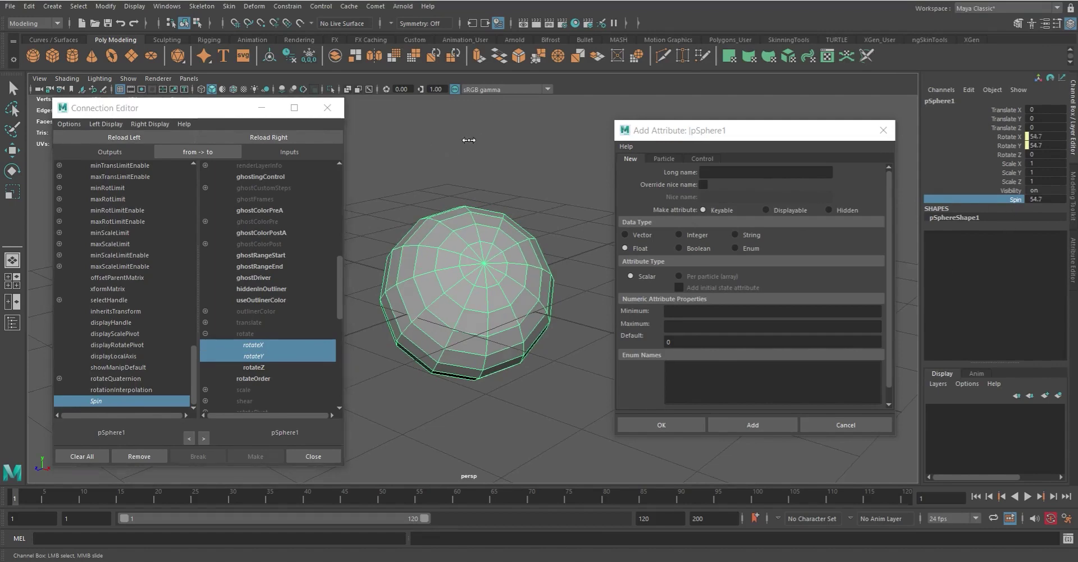
middle_drag(475, 142, 201, 234)
click(258, 345)
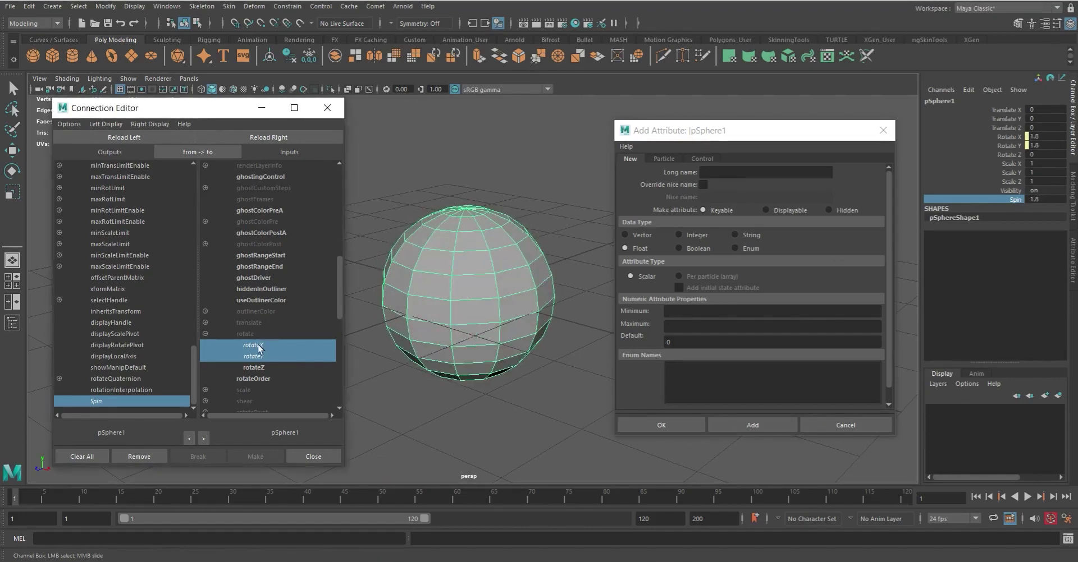
middle_drag(572, 306, 145, 191)
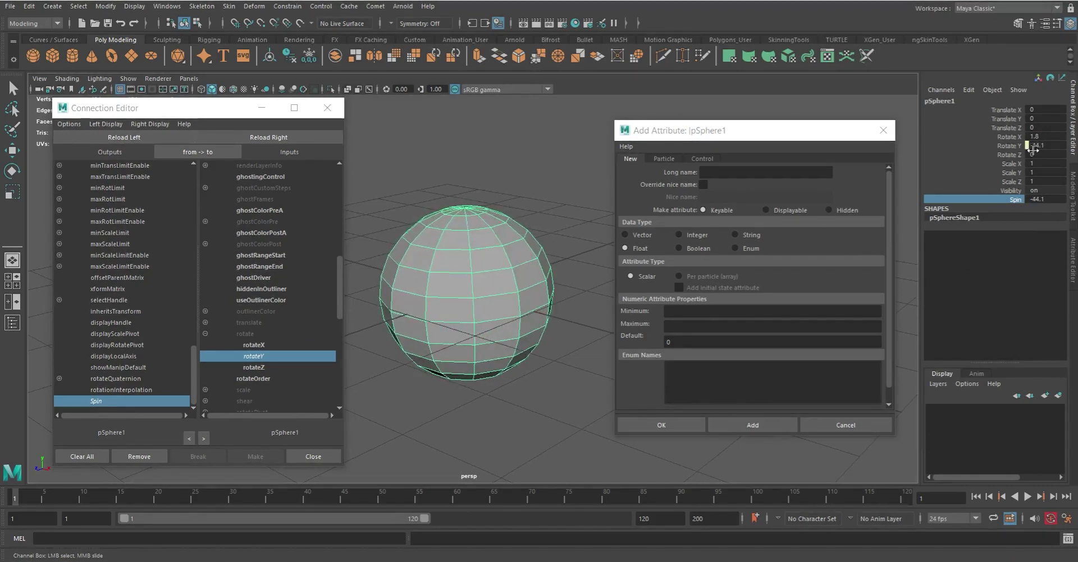
Set the sphere's Rotate X to 0.
double_click(1045, 136)
text(0)
key(Return)
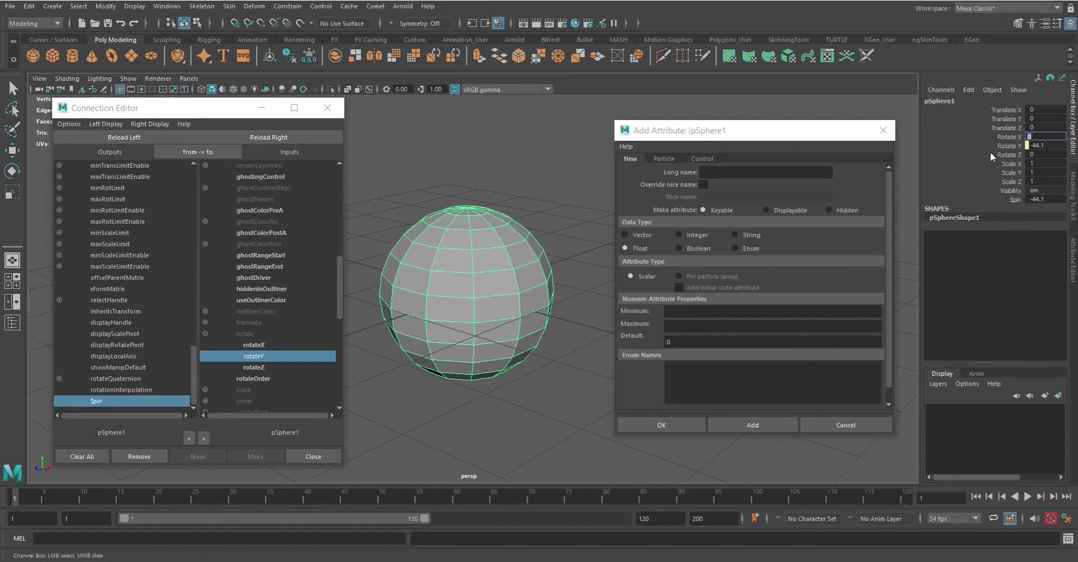
click(1012, 146)
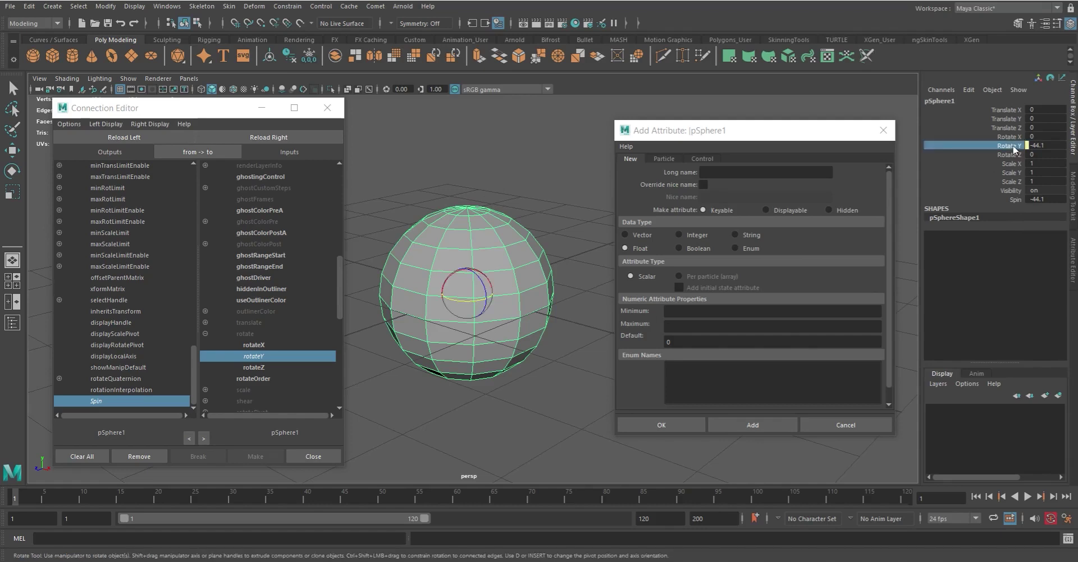
right_click(1011, 144)
click(982, 56)
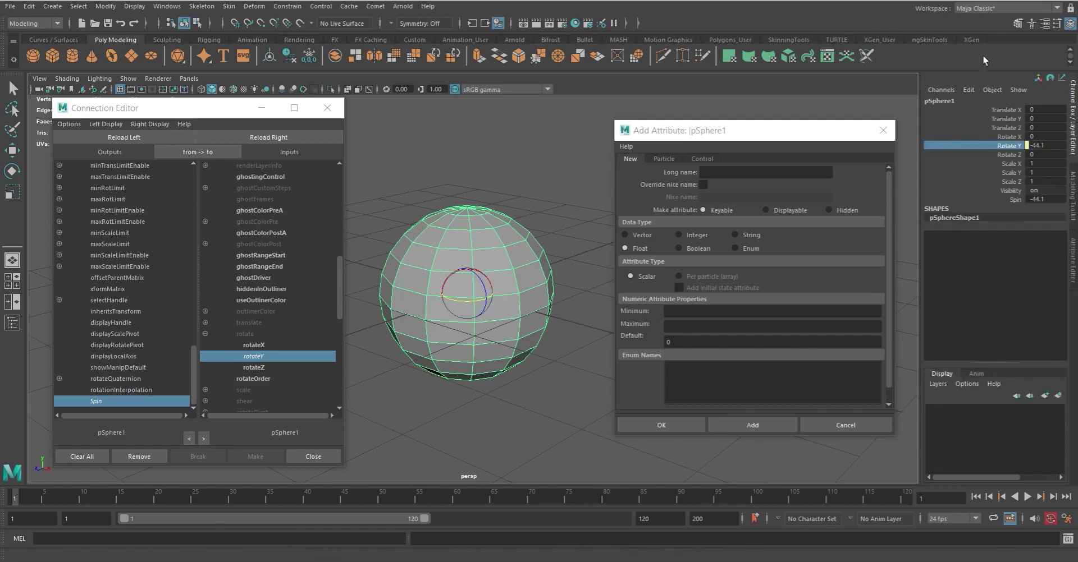
Delete the custom Spin attribute from the sphere and close the Connection Editor.
click(1015, 199)
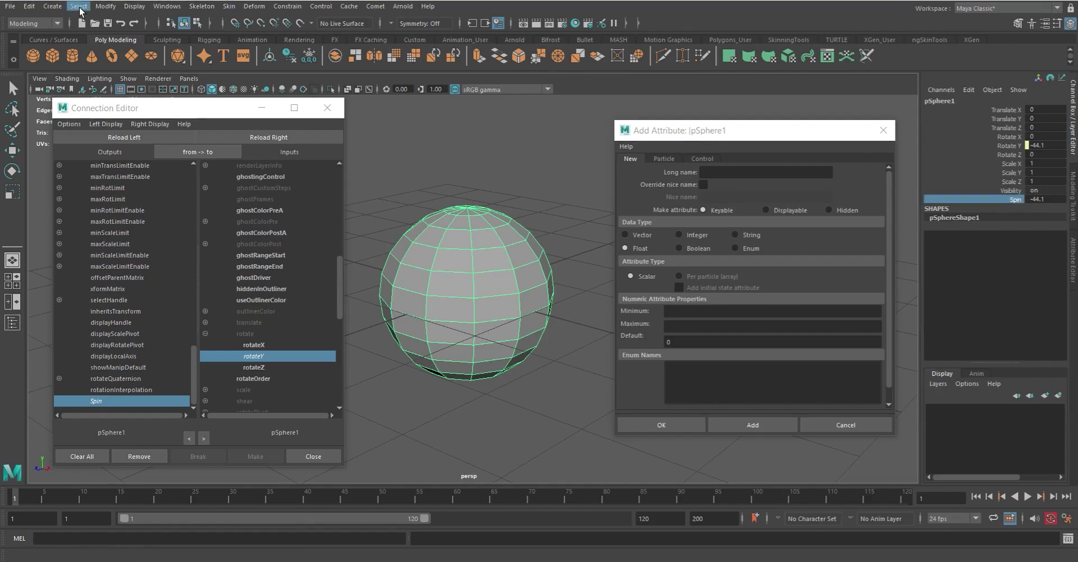
click(107, 6)
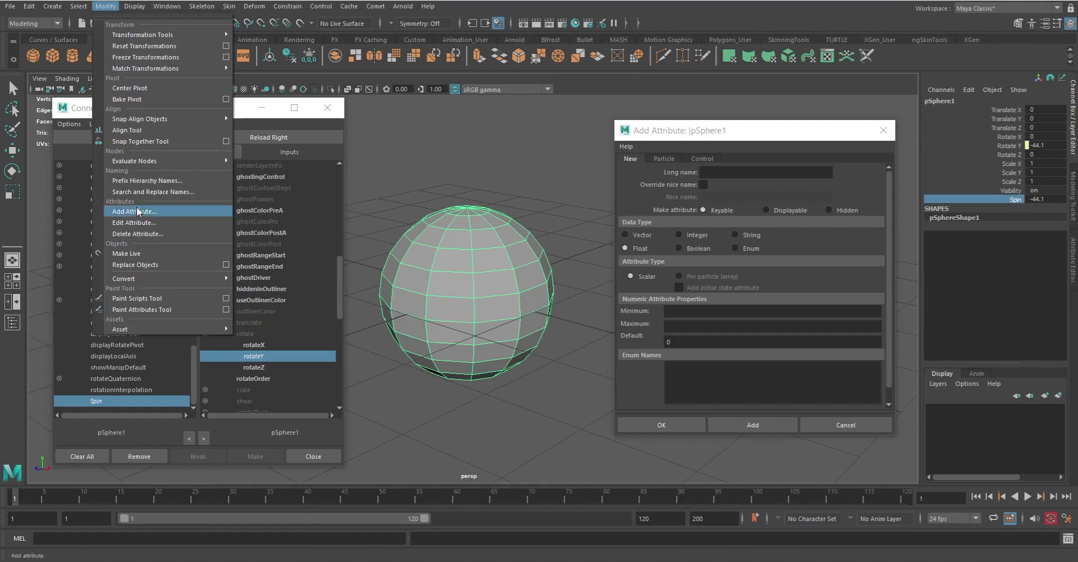
click(147, 234)
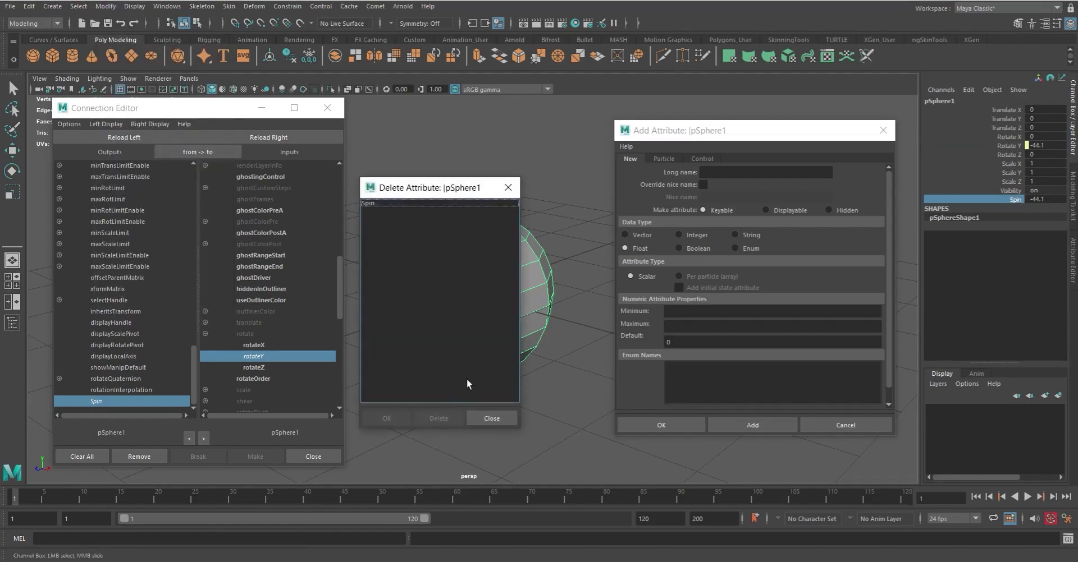
click(372, 202)
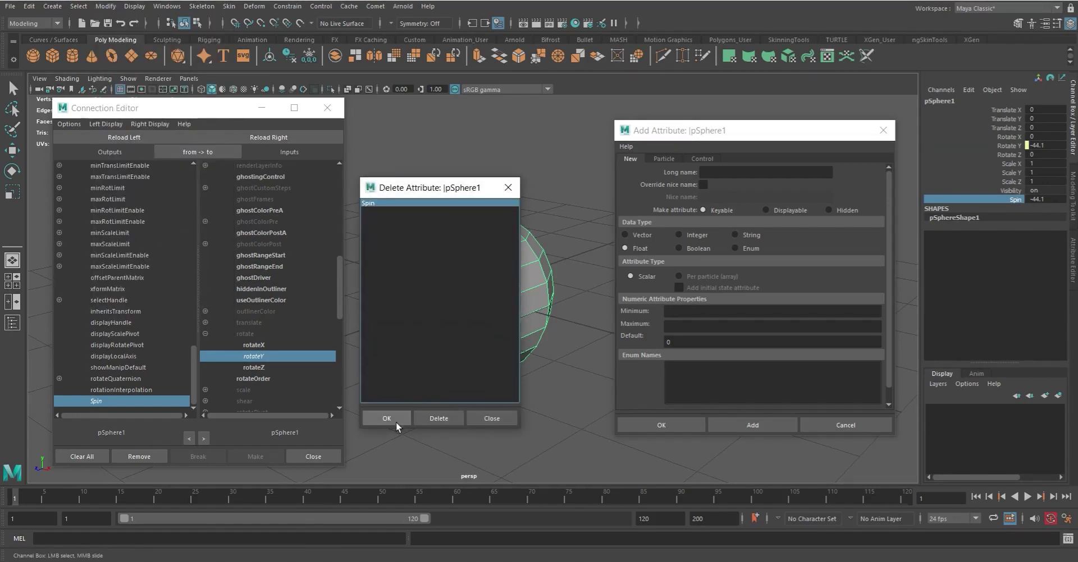
click(438, 418)
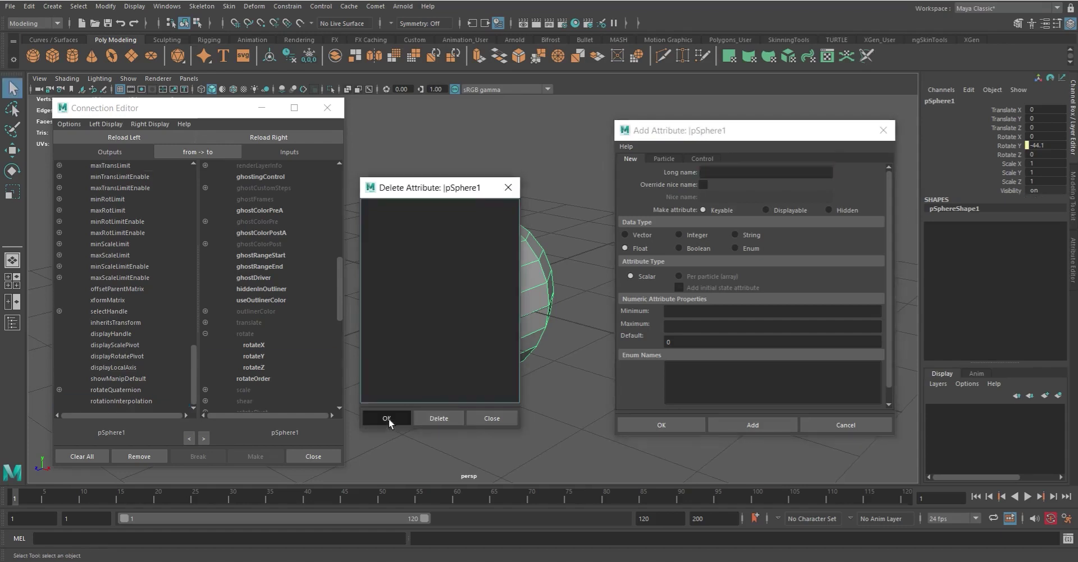
click(388, 418)
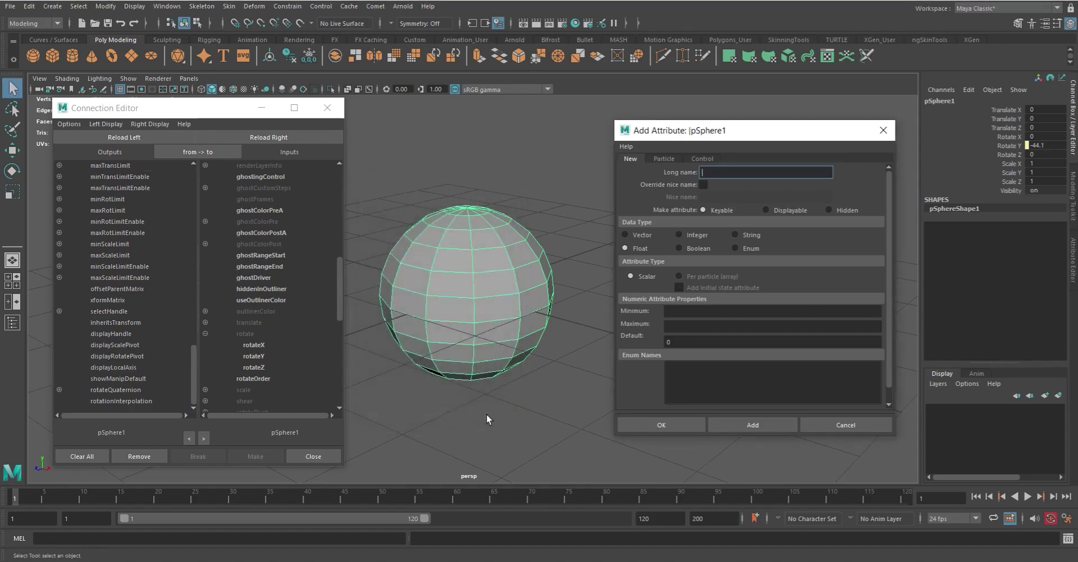
click(328, 107)
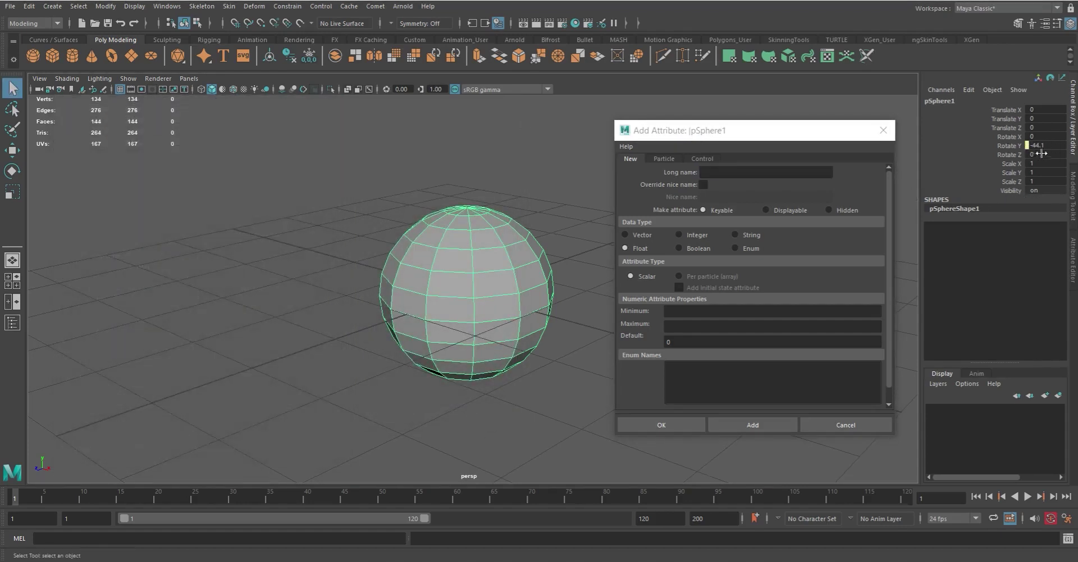
Try to break the incoming connection on the sphere's Rotate Y channel.
click(1012, 145)
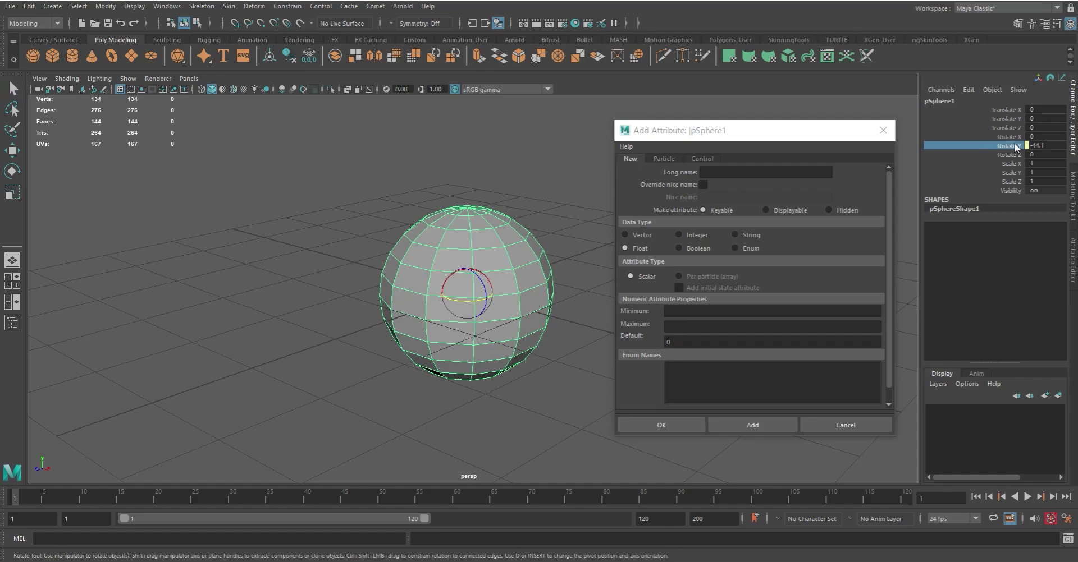
right_click(1008, 148)
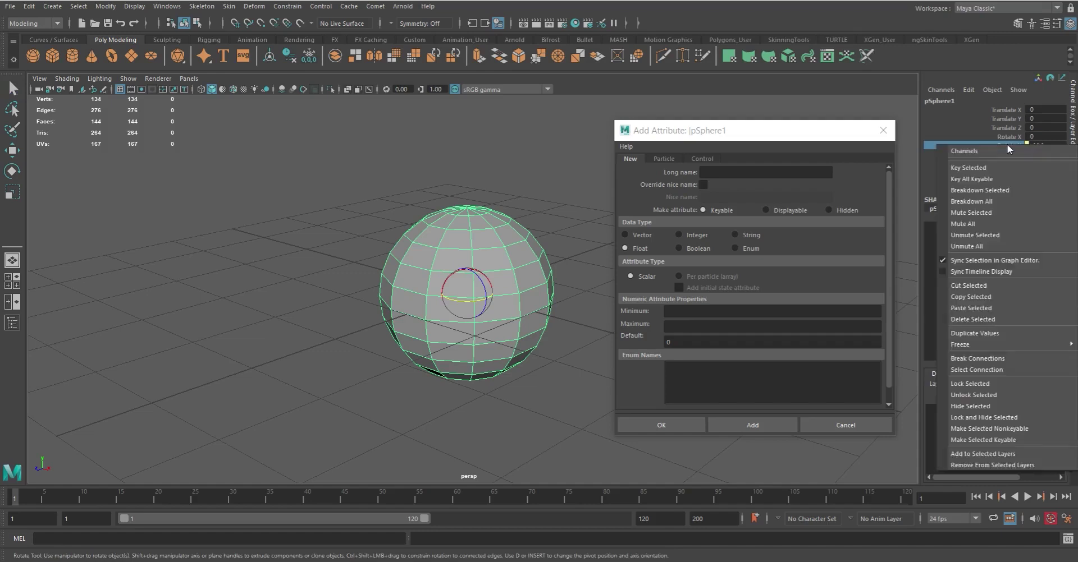
click(1004, 363)
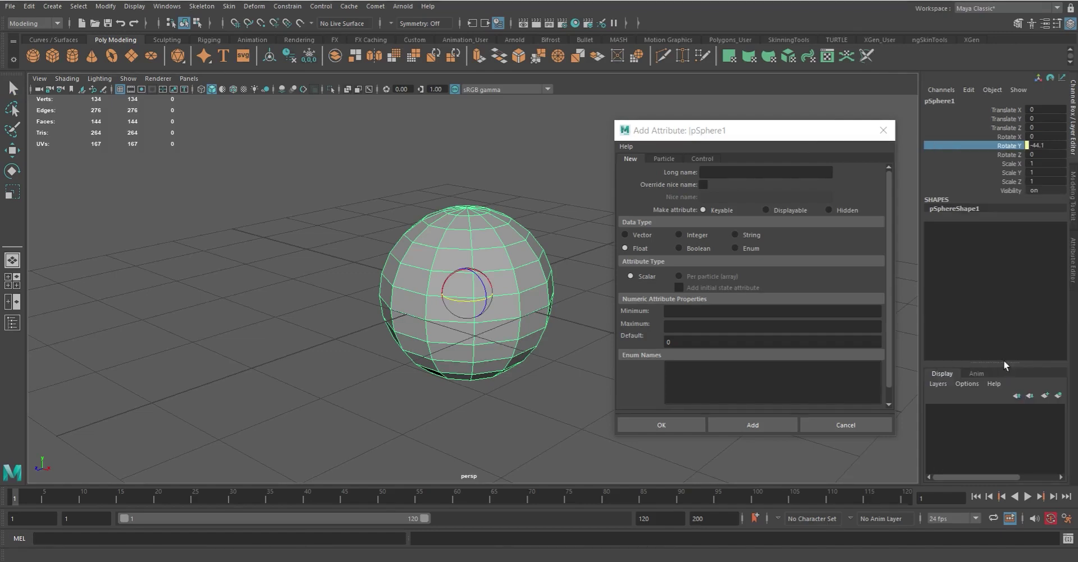
right_click(1016, 148)
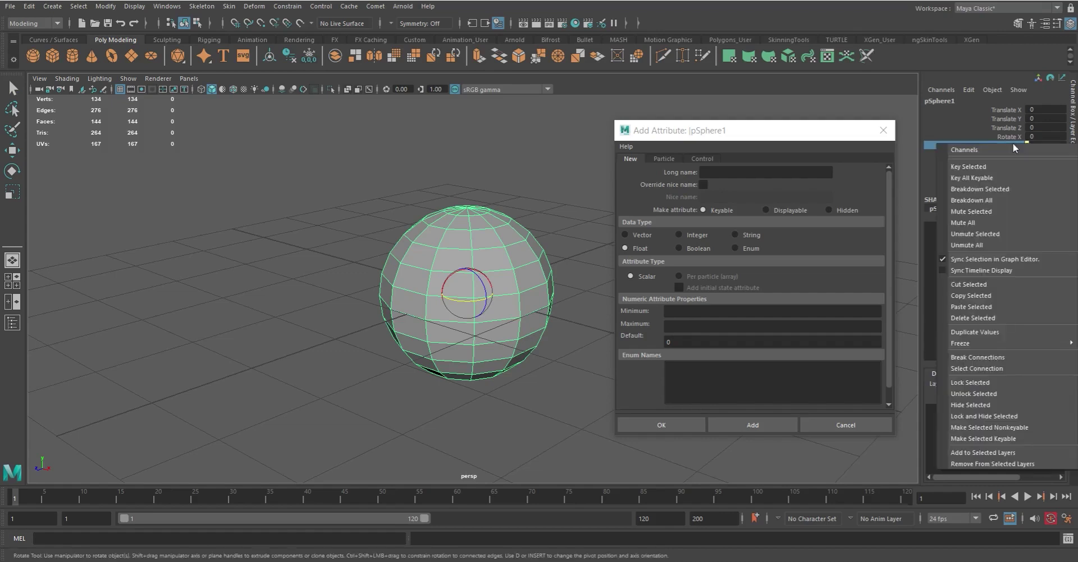
click(972, 357)
click(1045, 146)
right_click(1045, 147)
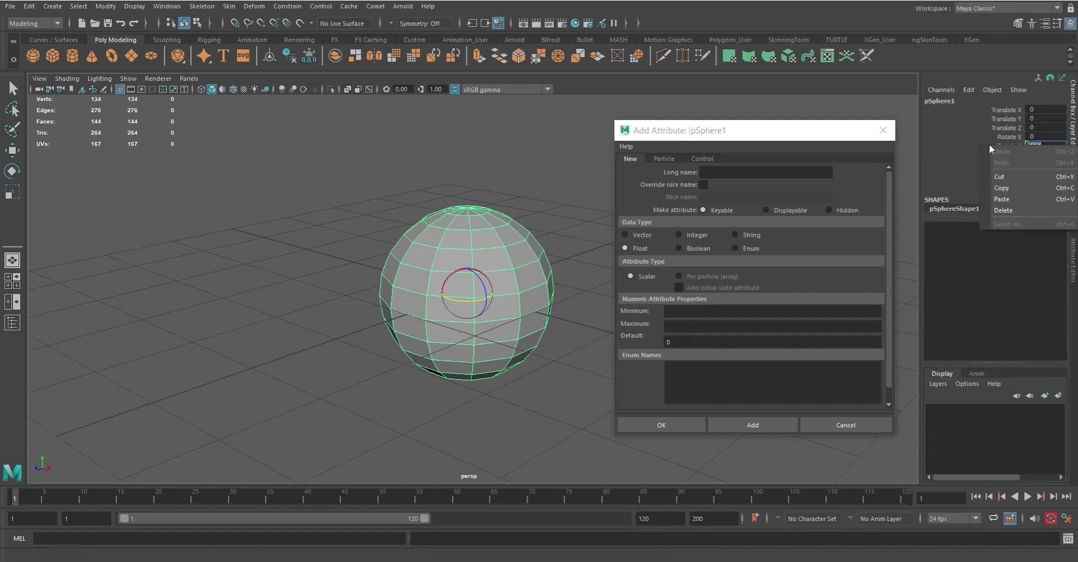
click(1005, 119)
click(1008, 147)
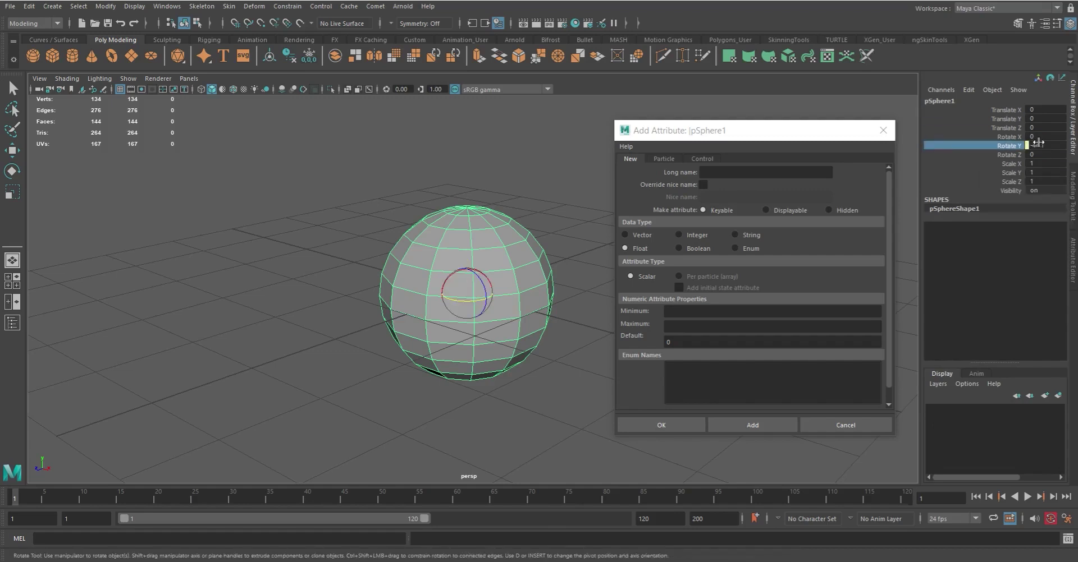
right_click(1020, 147)
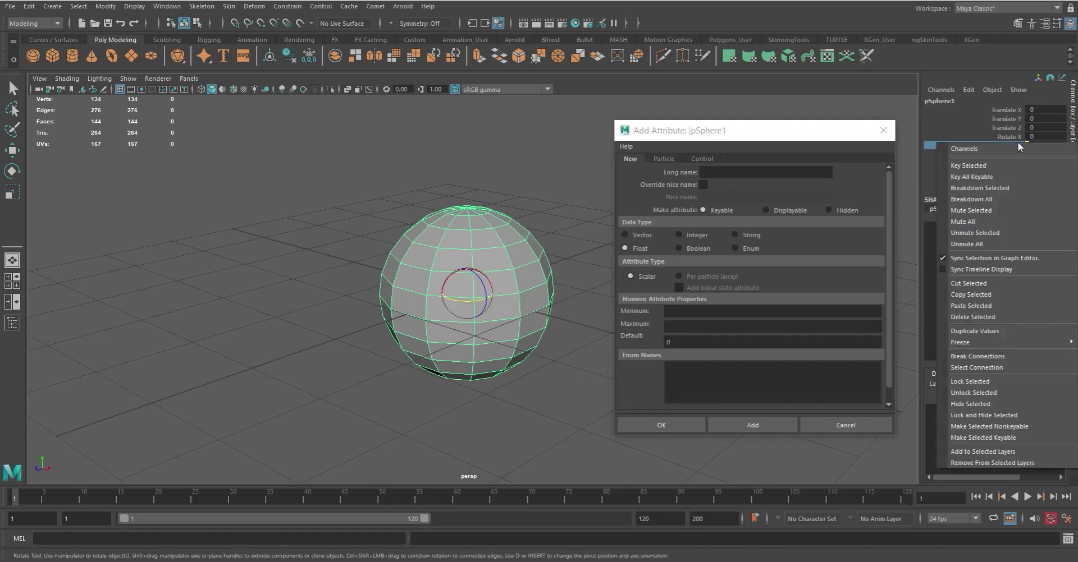
click(998, 359)
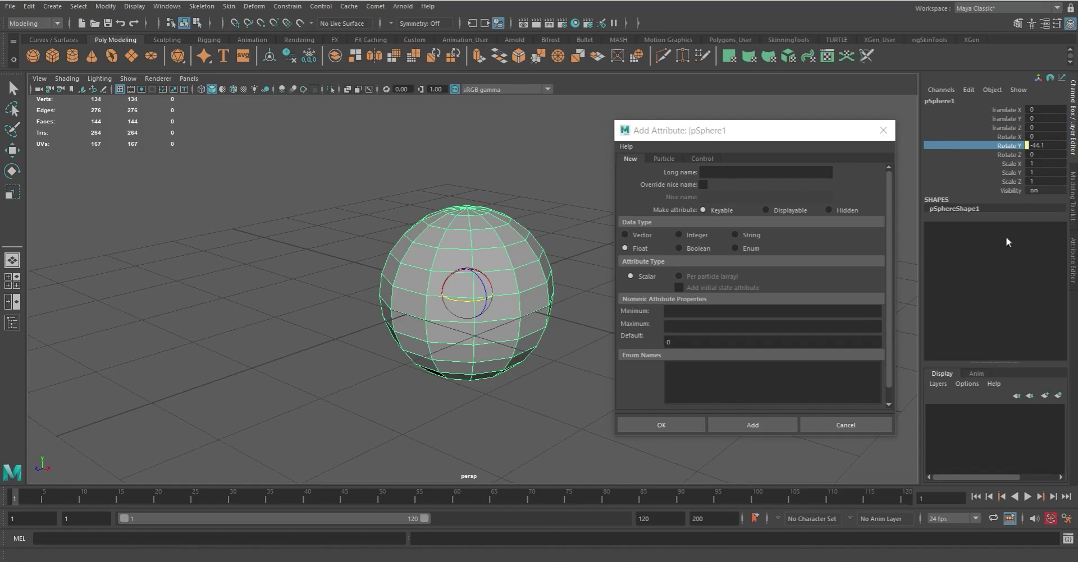
Try to set the sphere's Rotate Y to 0, then return to the Select tool with the sphere selected.
click(1041, 147)
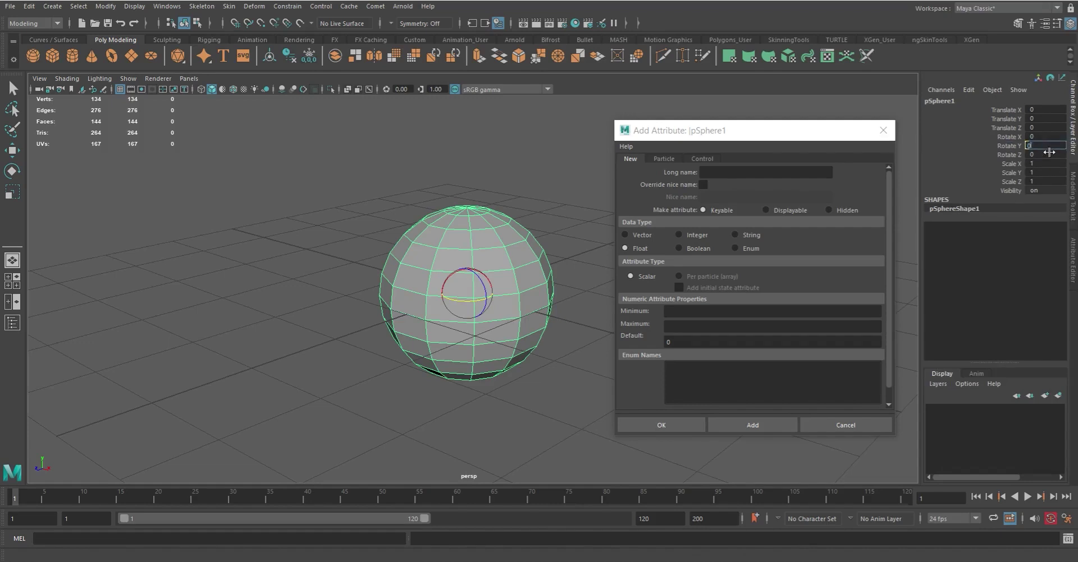
text(0)
key(Return)
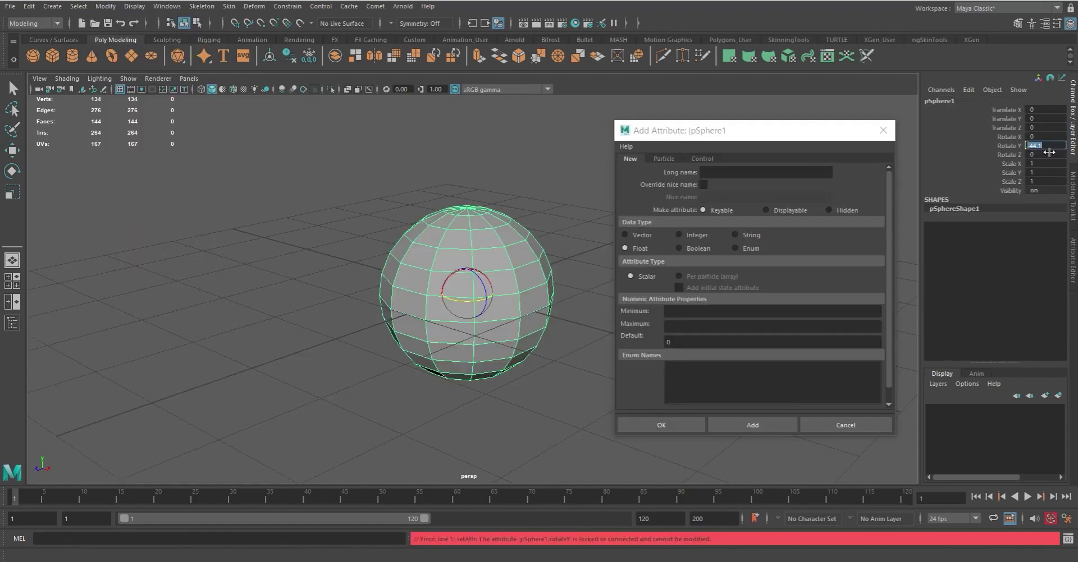
key(q)
click(438, 432)
key(ctrl+z)
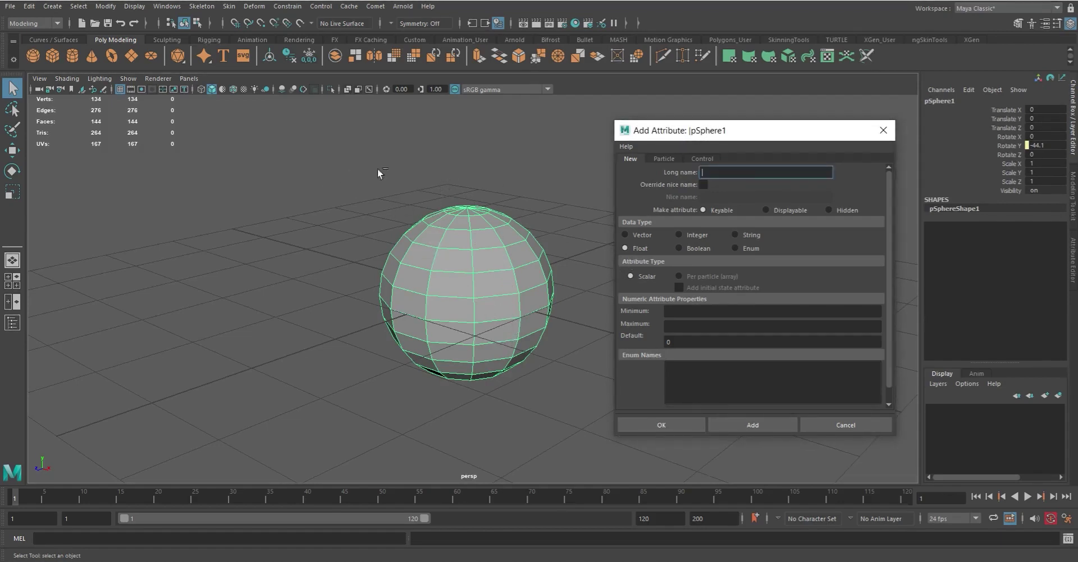
Add a new keyable float attribute named Spin to the sphere.
click(105, 6)
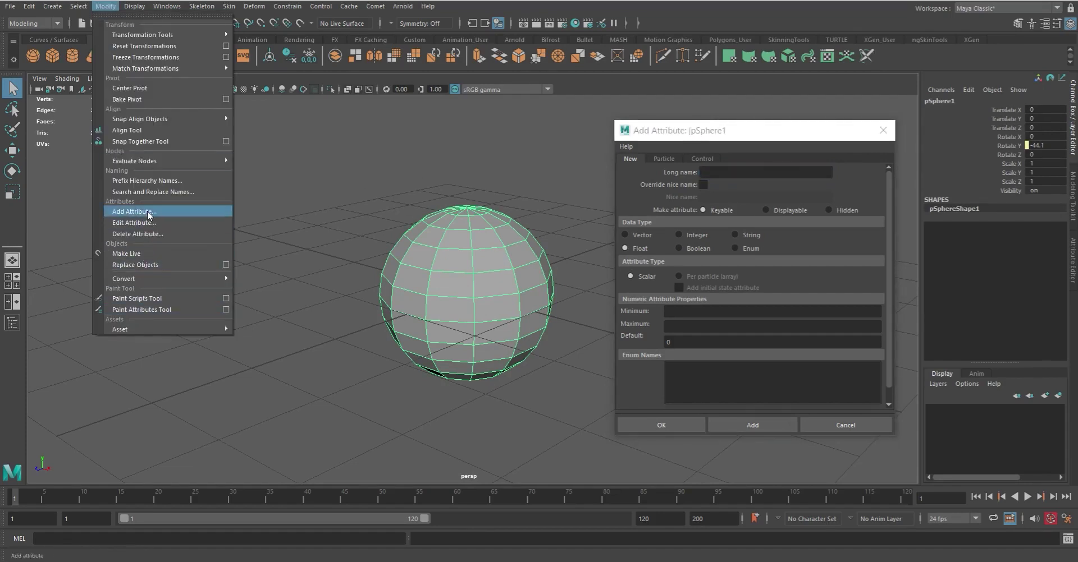
click(147, 211)
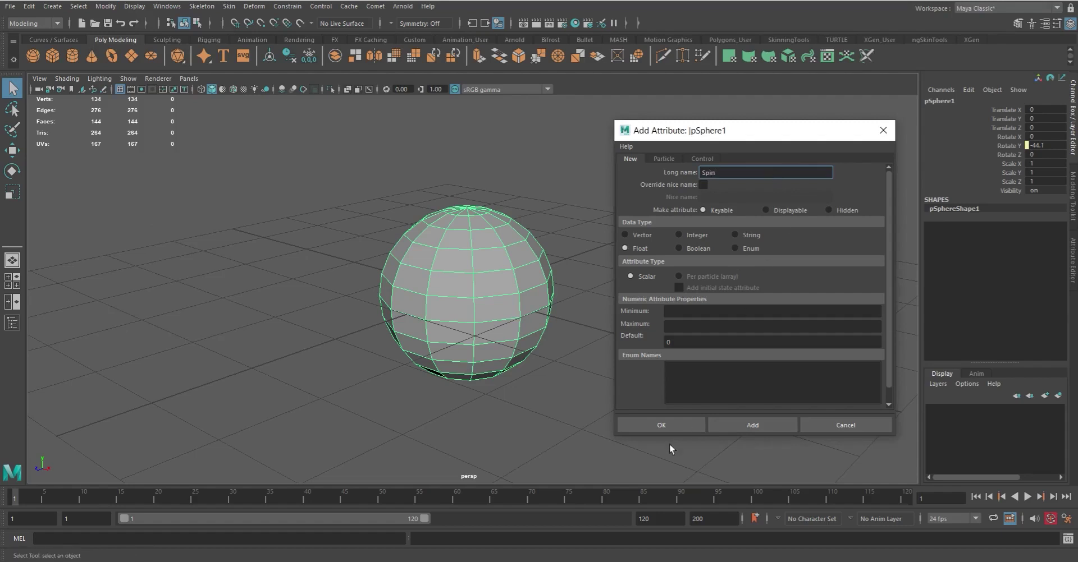
click(665, 425)
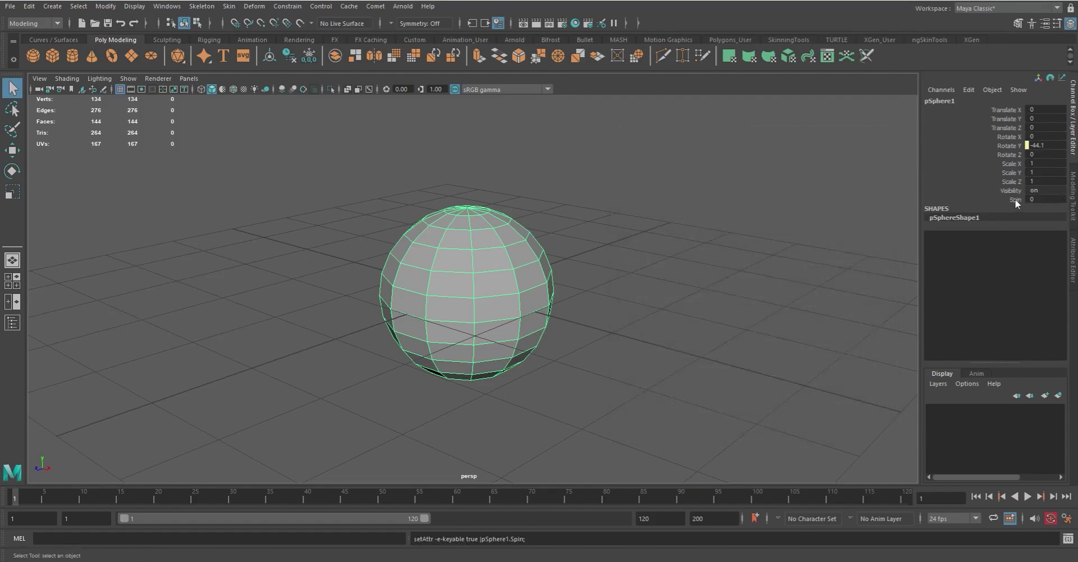
Open the Connection Editor and load the sphere's attributes as both outputs and inputs.
click(167, 7)
mouse_move(194, 59)
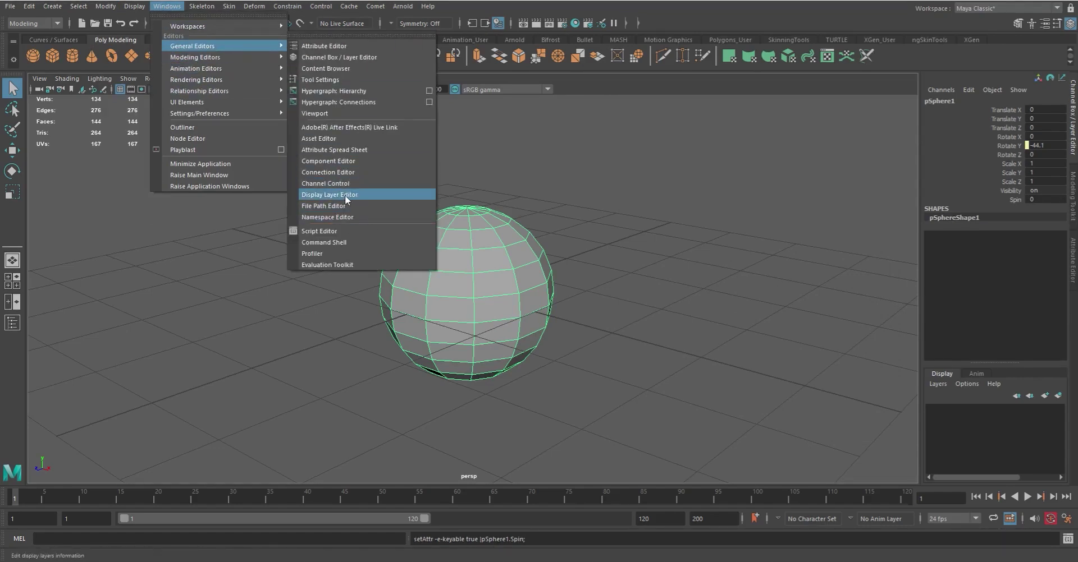
click(342, 172)
scroll(102, 291, down, 20)
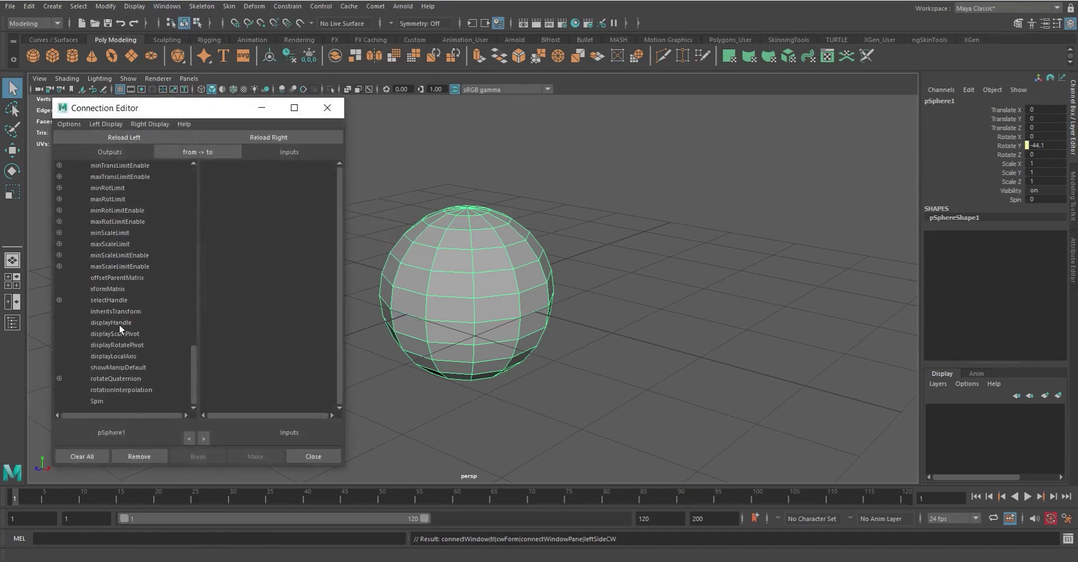
click(98, 401)
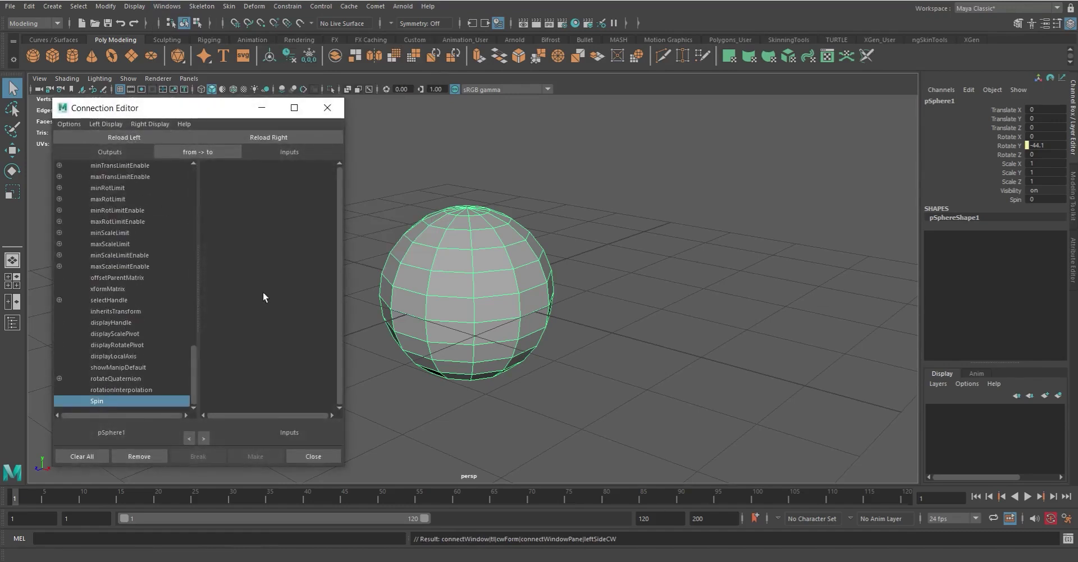
scroll(140, 225, up, 20)
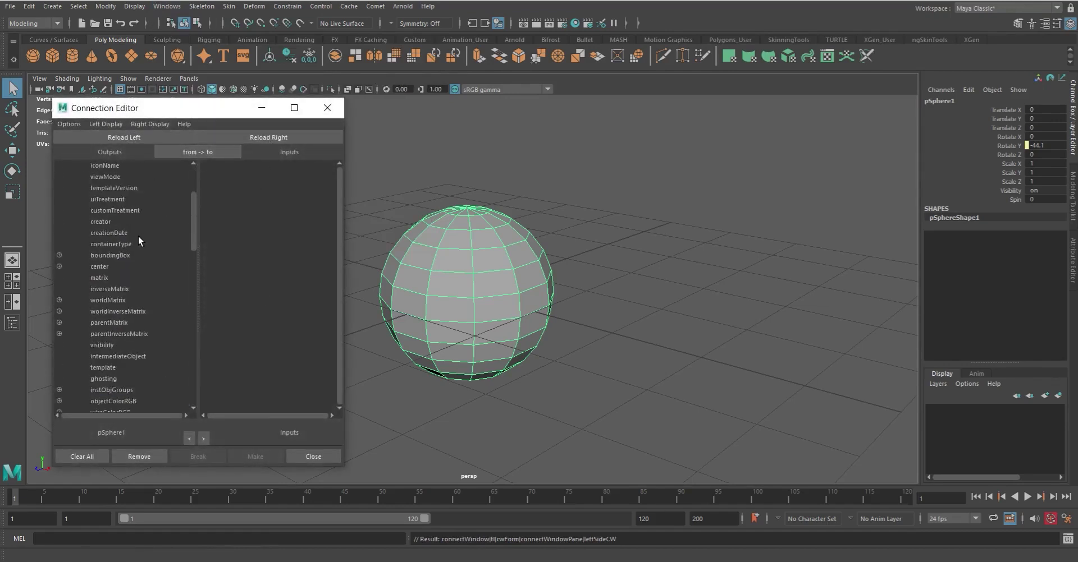
click(96, 166)
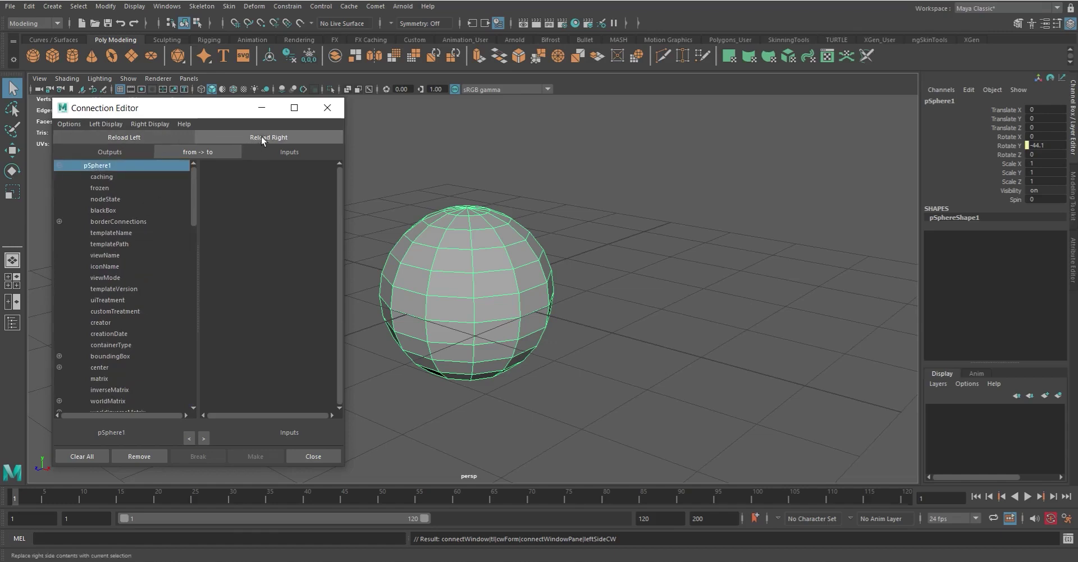
click(261, 137)
Connect the sphere's Spin output to its rotateY input, break that connection again and close the Connection Editor.
scroll(254, 396, down, 10)
scroll(219, 287, up, 7)
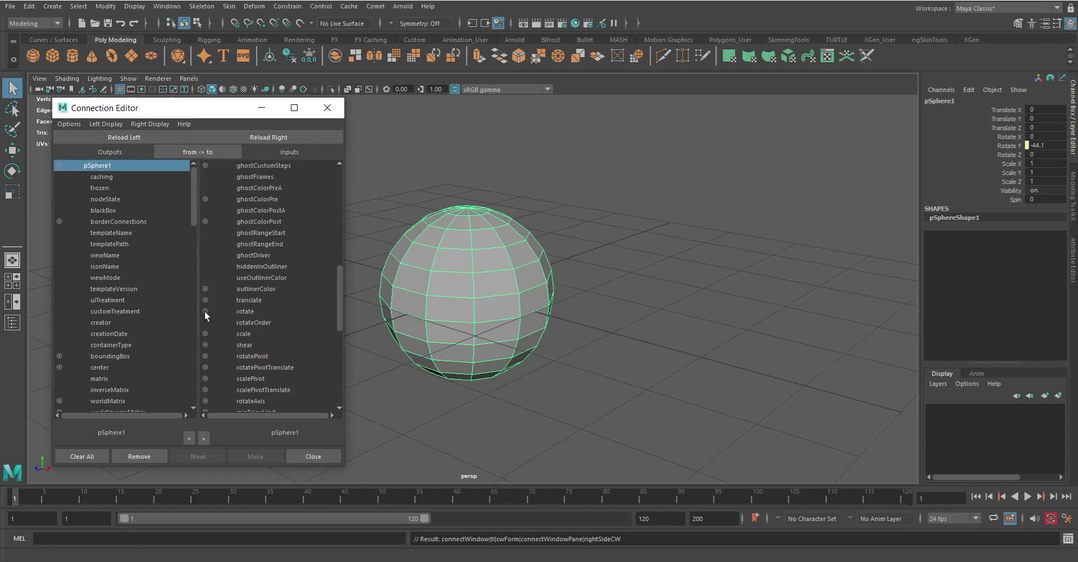
click(205, 311)
scroll(134, 370, down, 15)
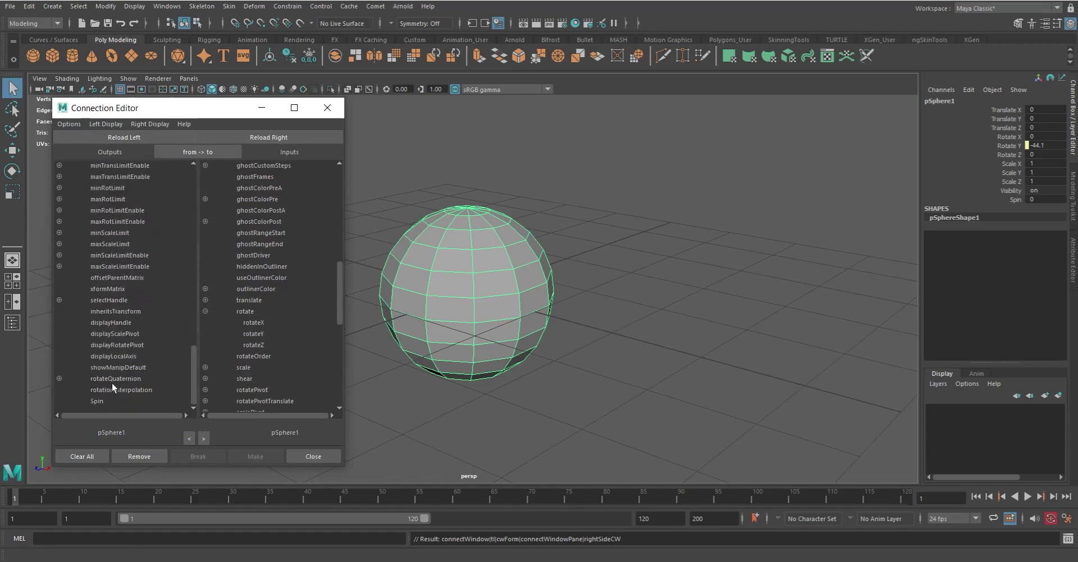
click(100, 401)
click(254, 334)
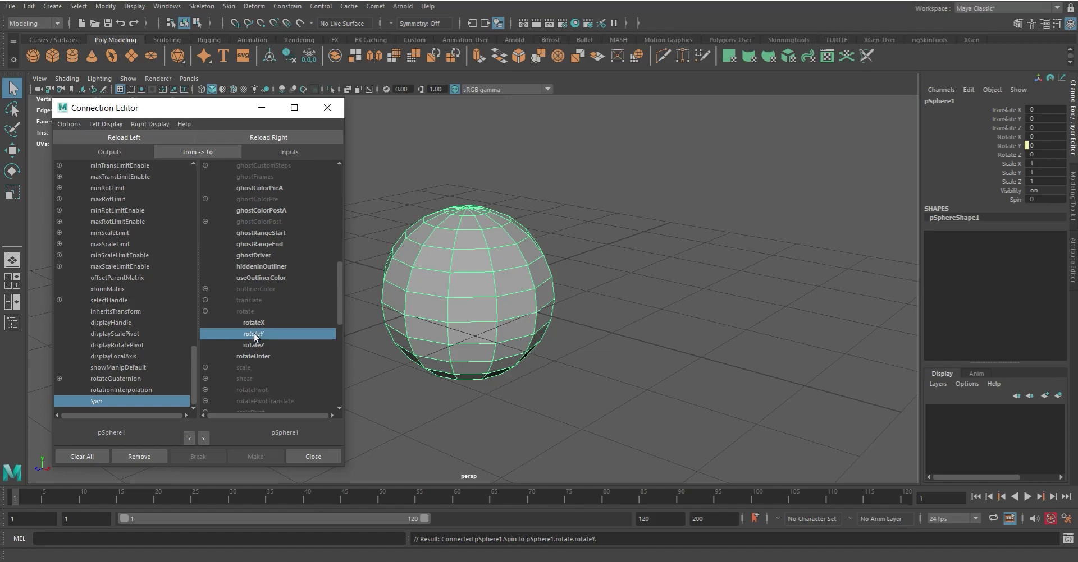
click(255, 334)
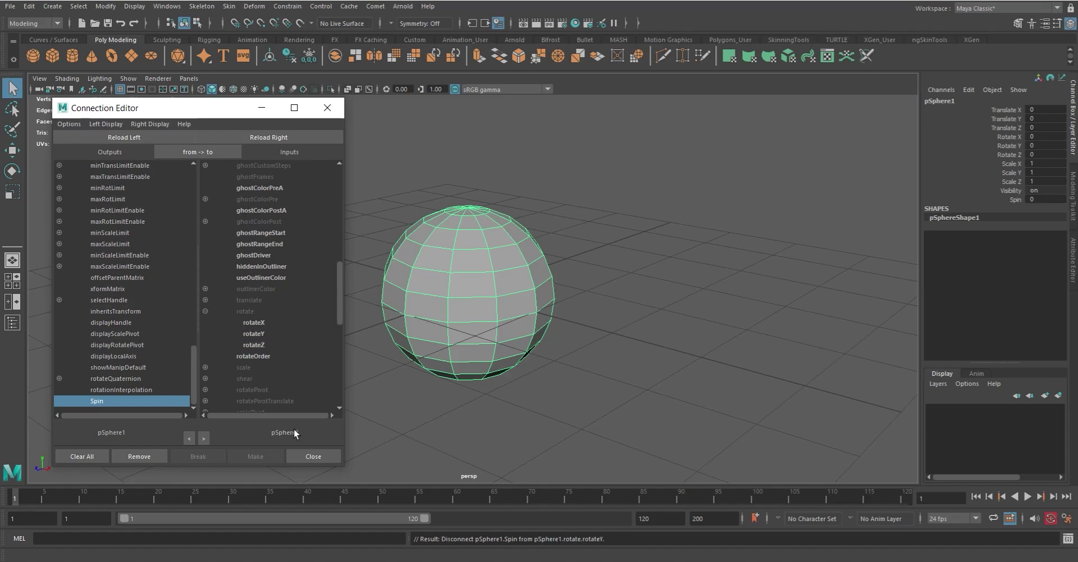
click(321, 455)
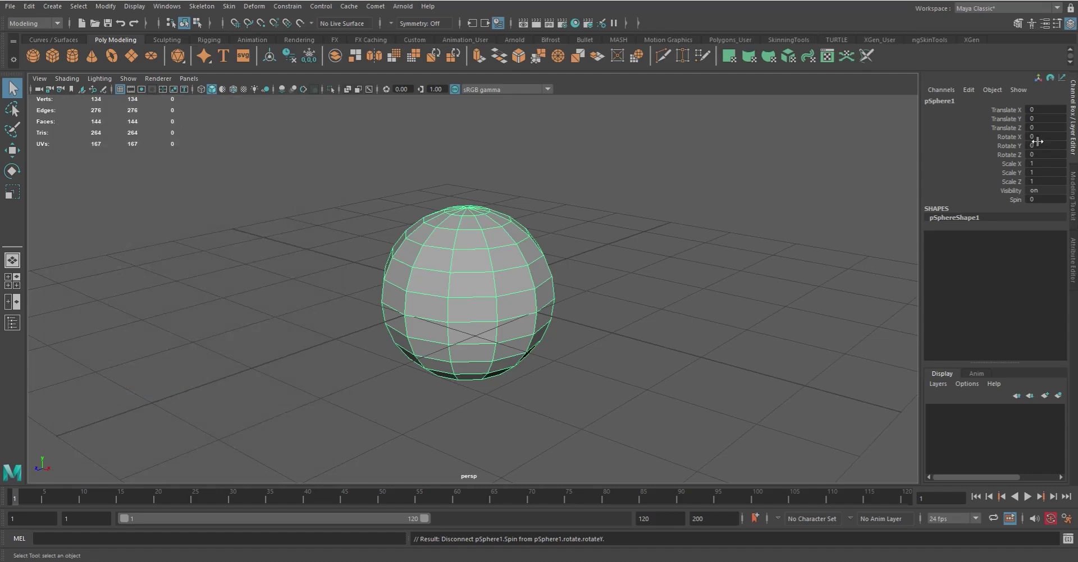
Delete the custom Spin attribute from the sphere.
click(1014, 201)
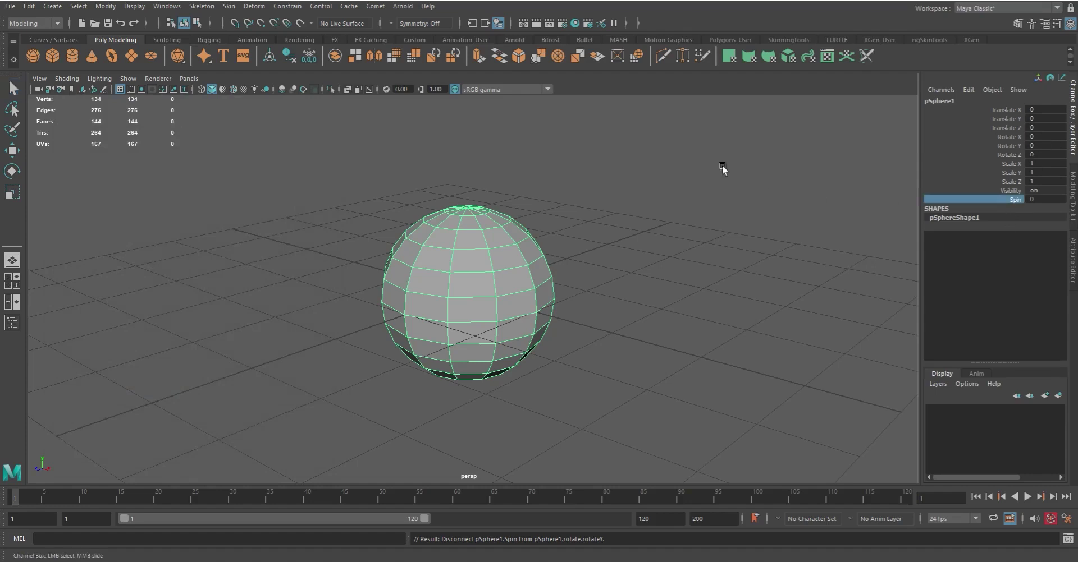
click(106, 6)
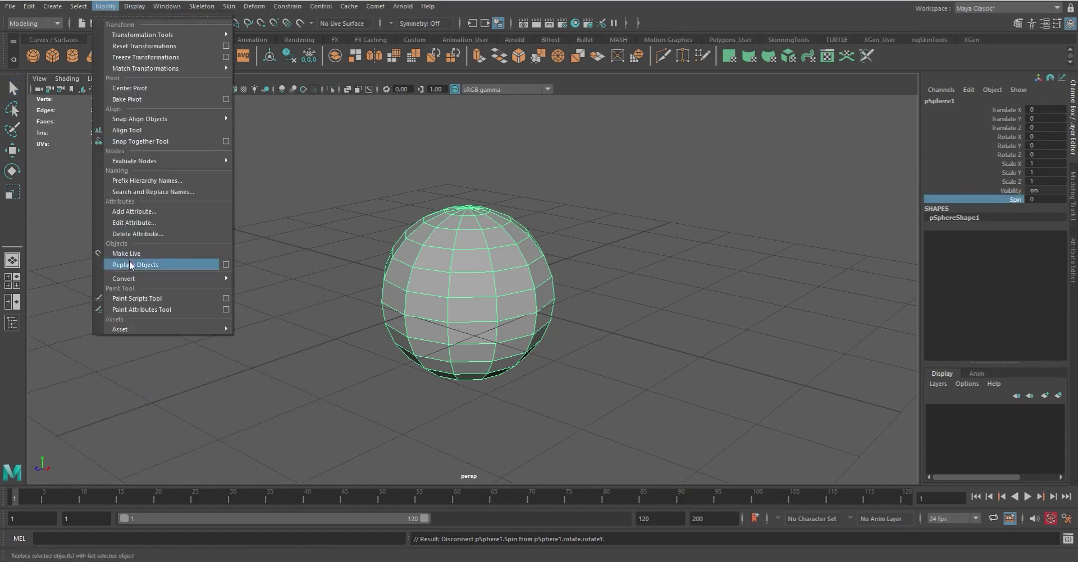
click(137, 234)
click(380, 202)
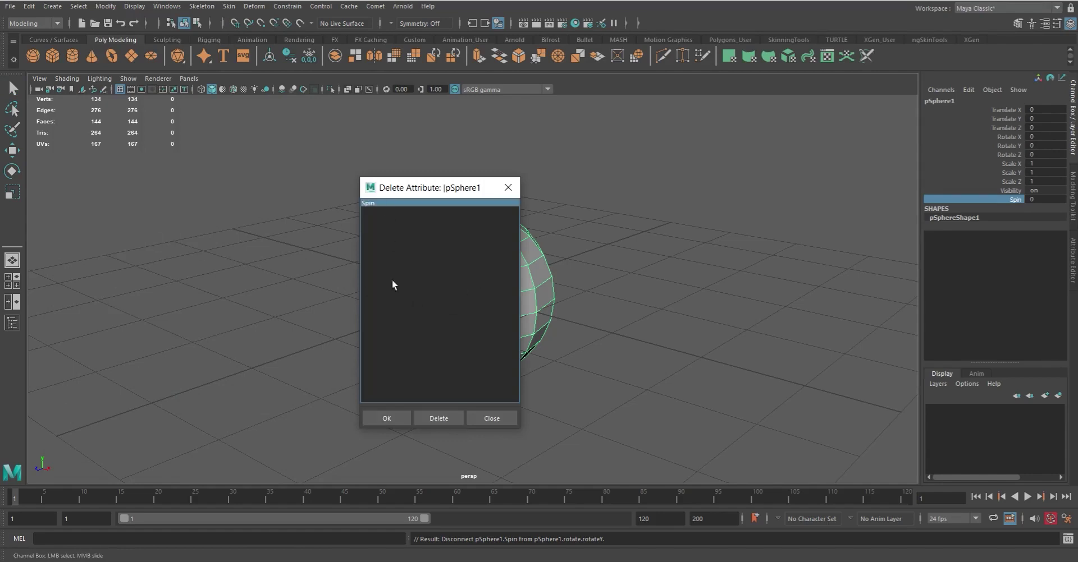
click(436, 419)
click(399, 417)
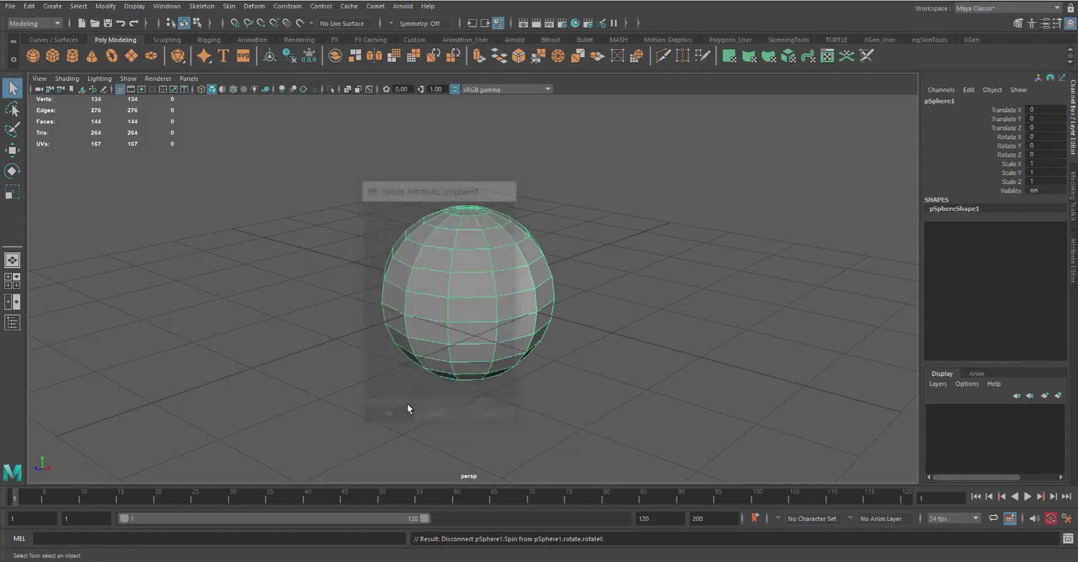
click(507, 351)
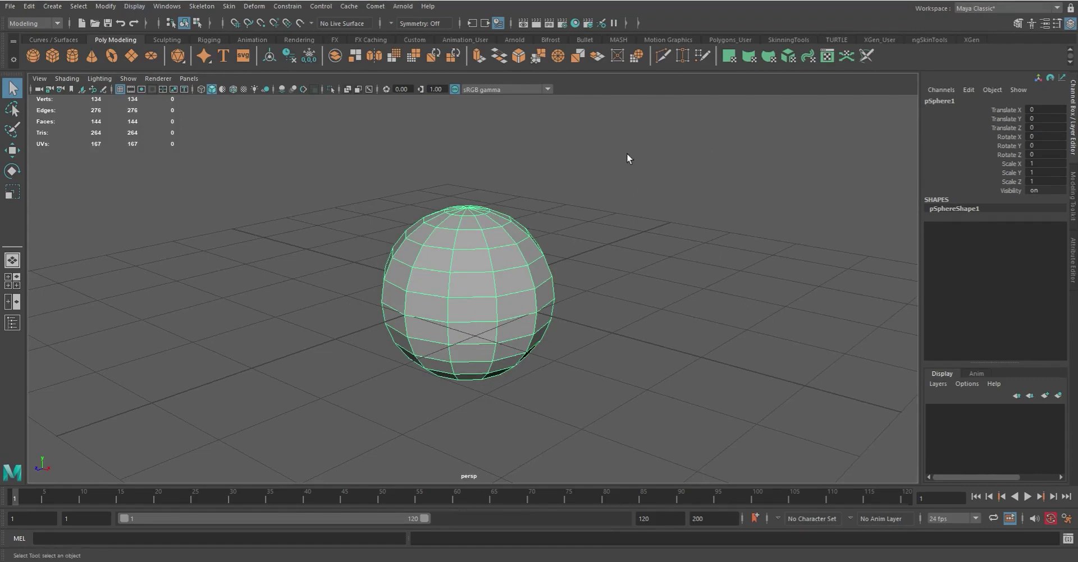
Make the sphere a live surface, and turn its live state off again.
click(581, 222)
alt+drag(581, 232, 567, 233)
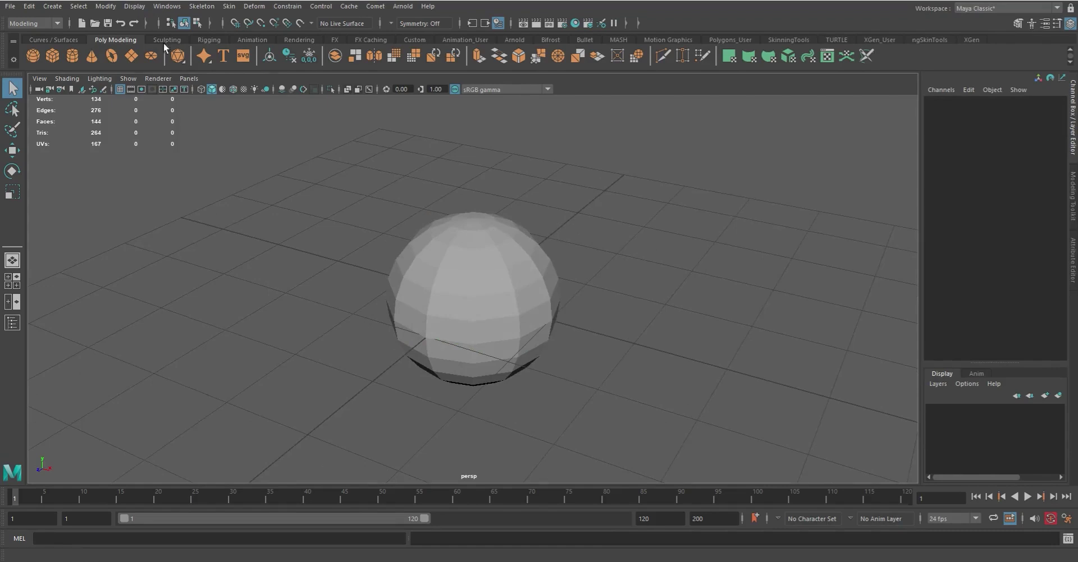
click(106, 7)
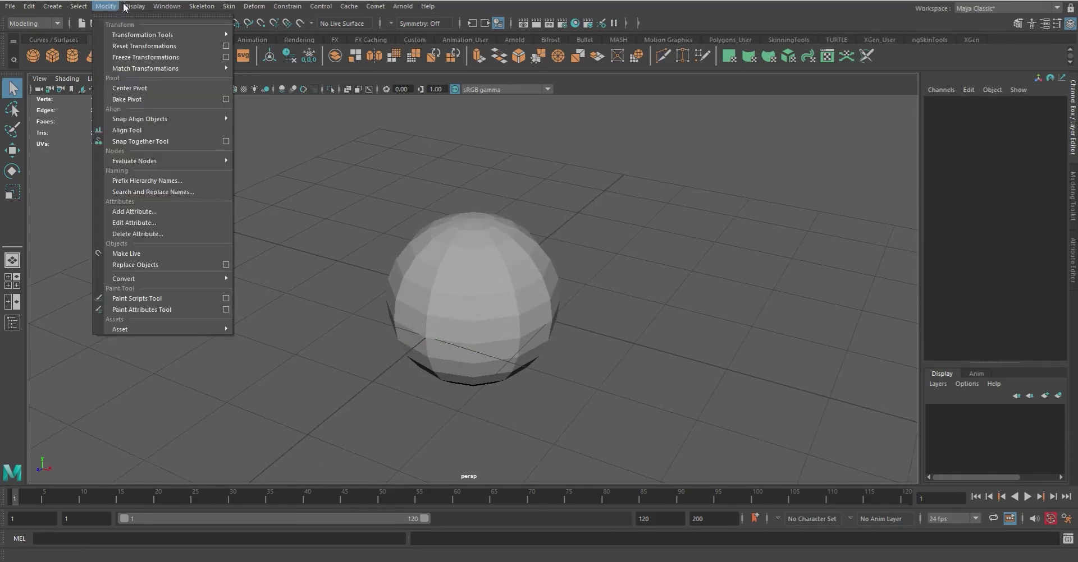
click(130, 254)
click(525, 277)
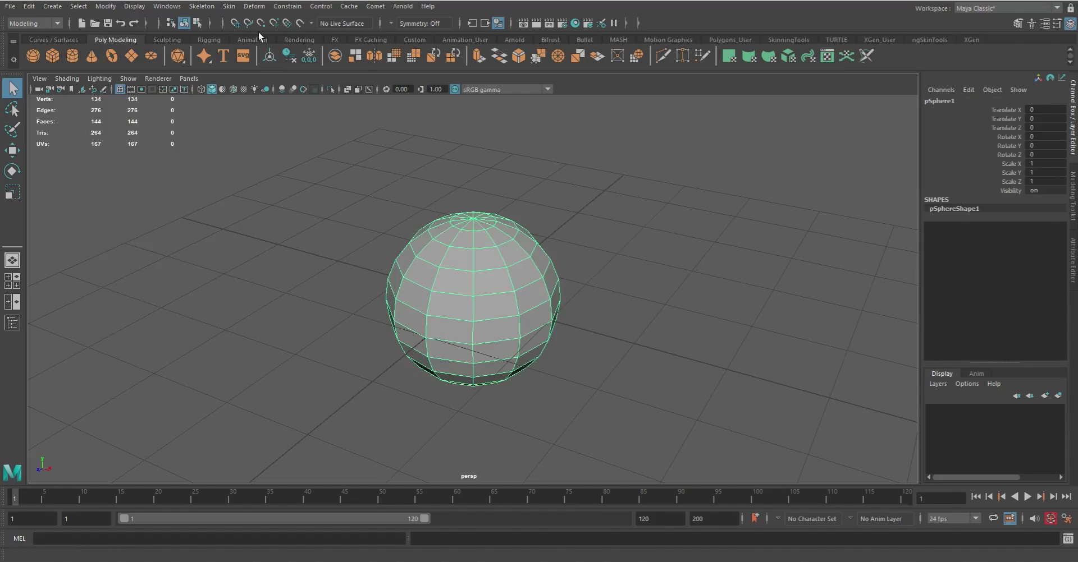
click(300, 23)
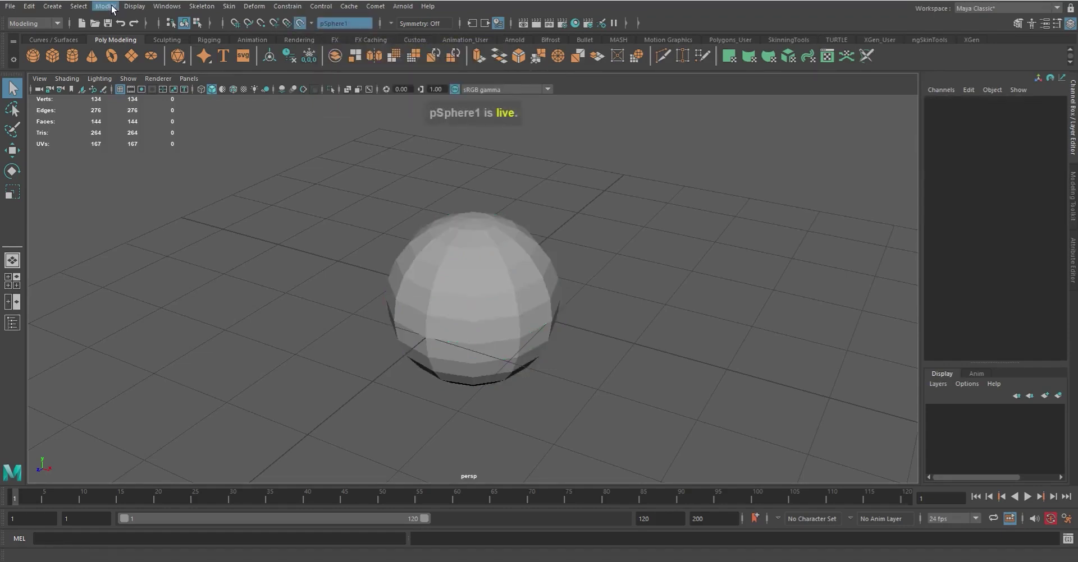
click(299, 22)
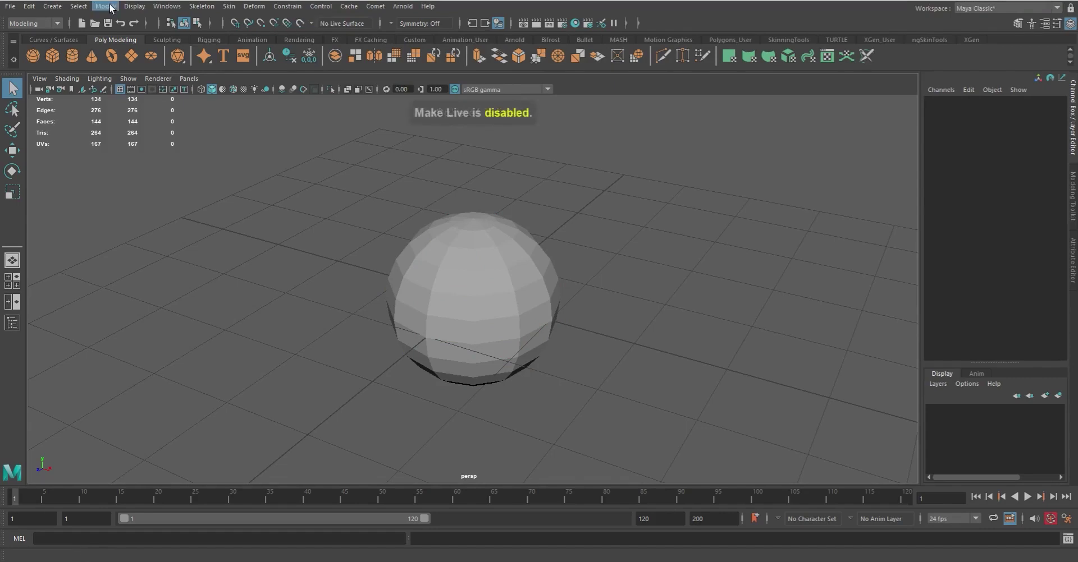
Select the sphere and make it the live surface with Make Live.
click(110, 7)
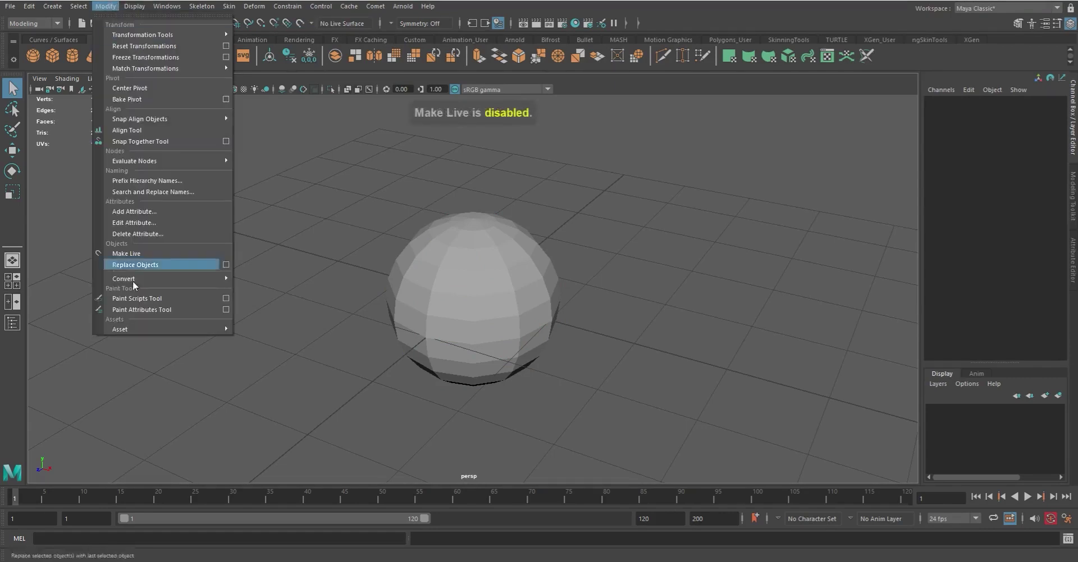
click(142, 254)
click(532, 297)
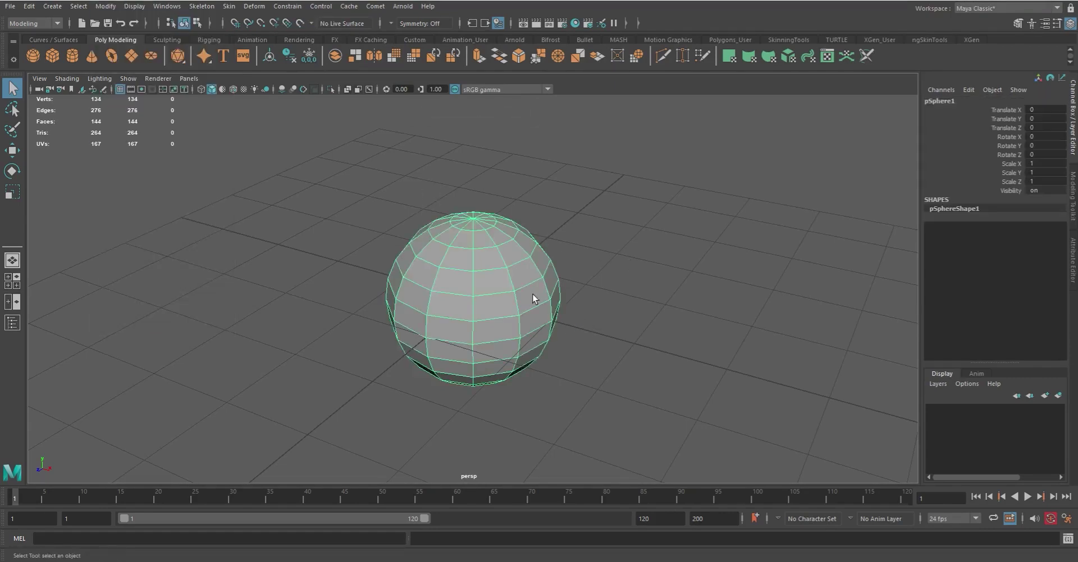
click(84, 6)
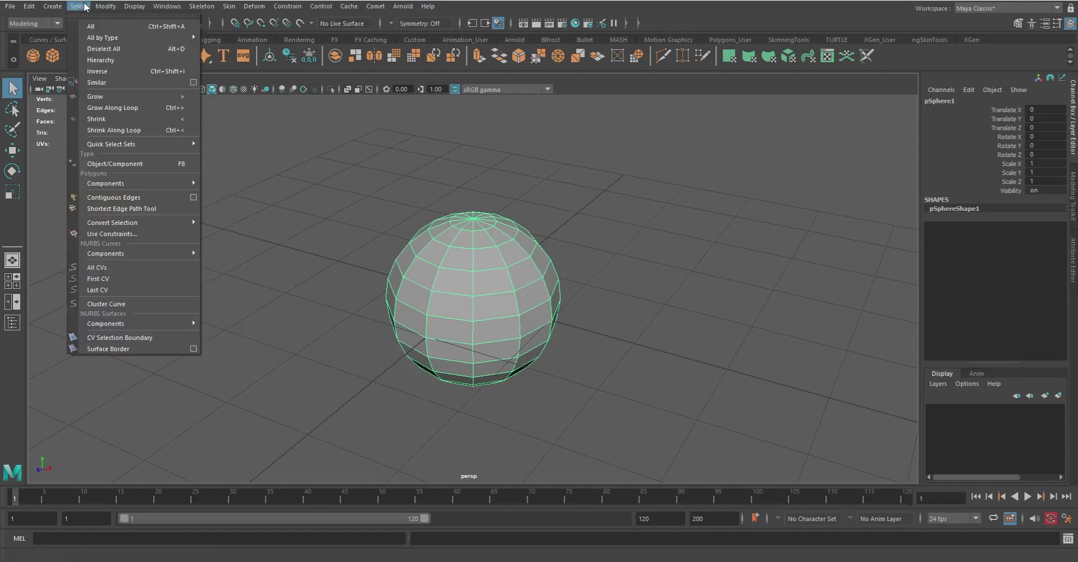
mouse_move(105, 6)
click(129, 263)
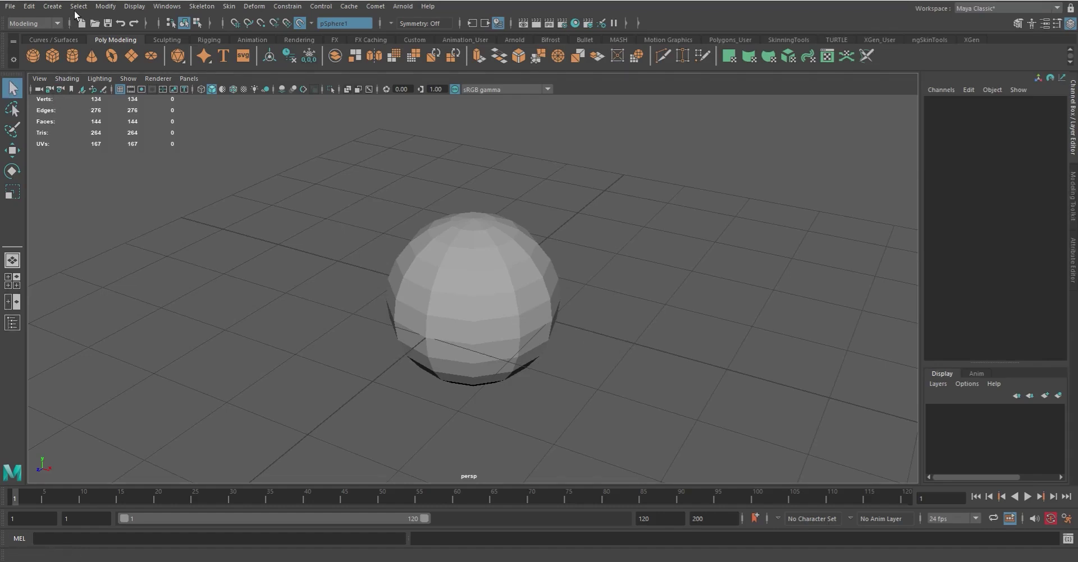
Create a polygon cube at the origin, inside the live sphere.
click(53, 6)
mouse_move(112, 46)
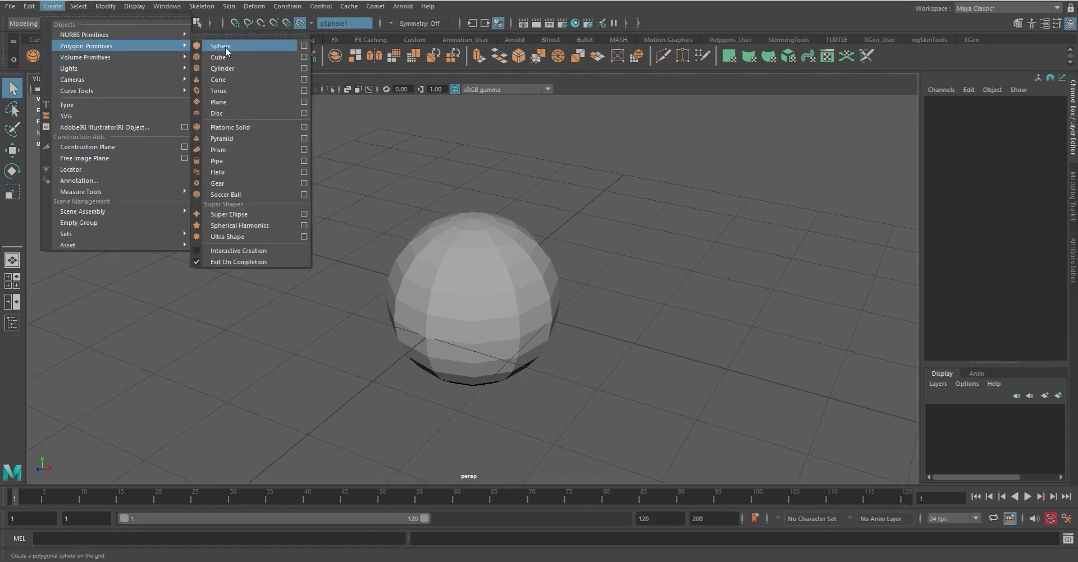
click(229, 56)
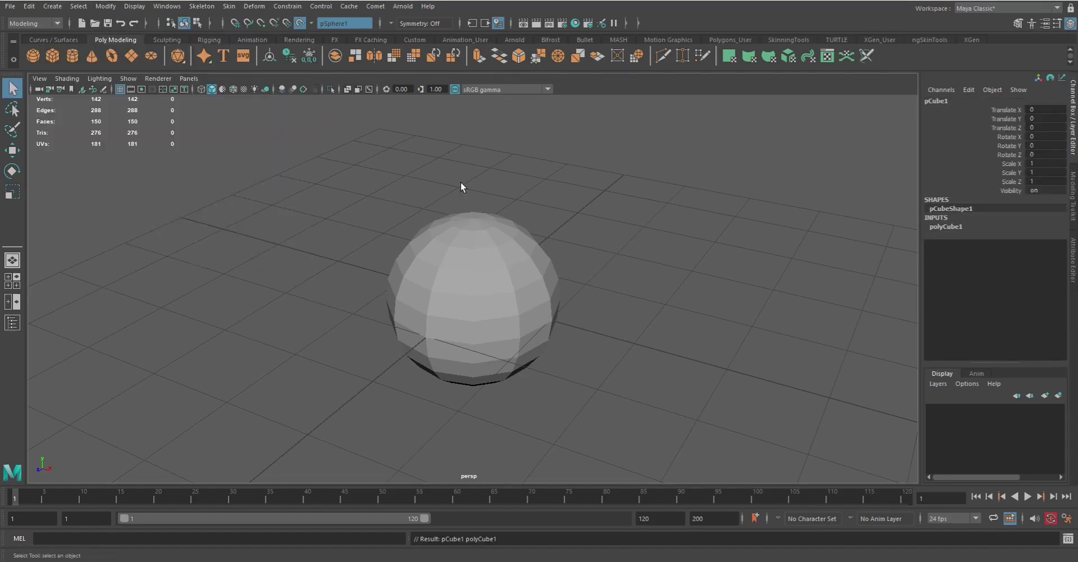
Select pCube1 in the Outliner and move it across the live sphere's surface to about X -0.922, Y 0.544, Z 2.248.
key(w)
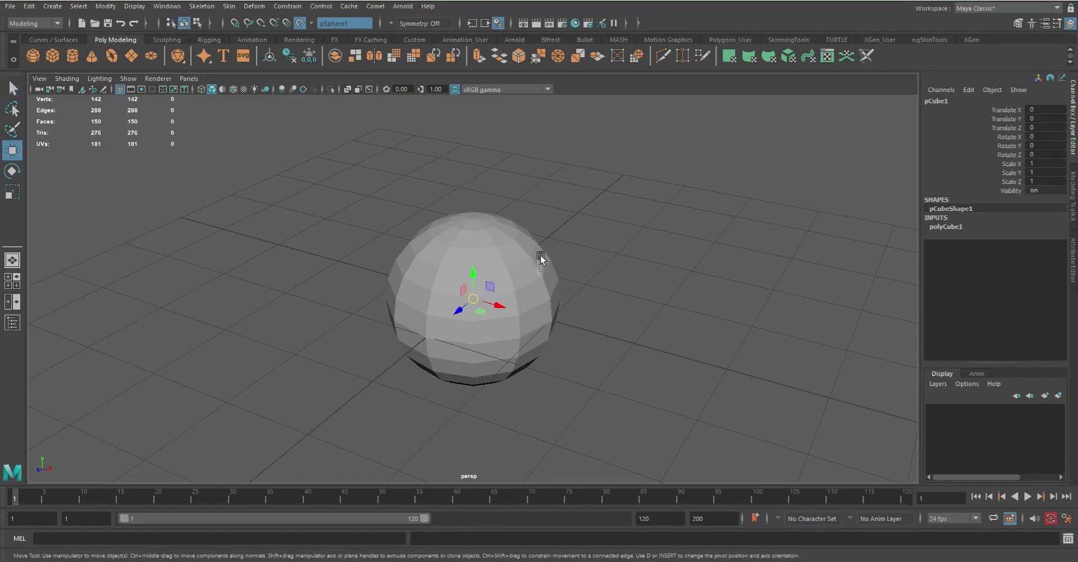
click(540, 257)
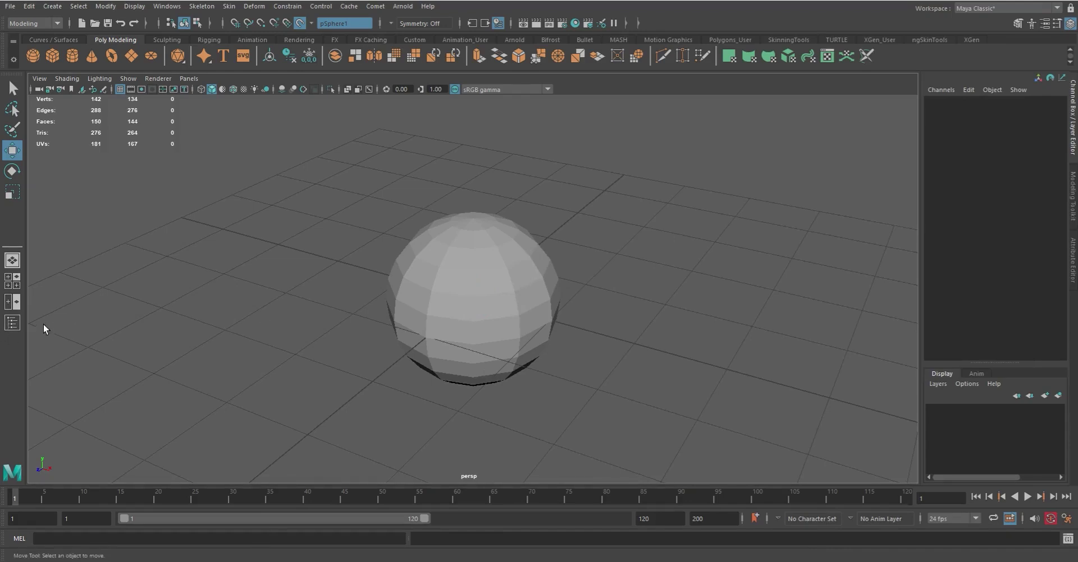
click(12, 324)
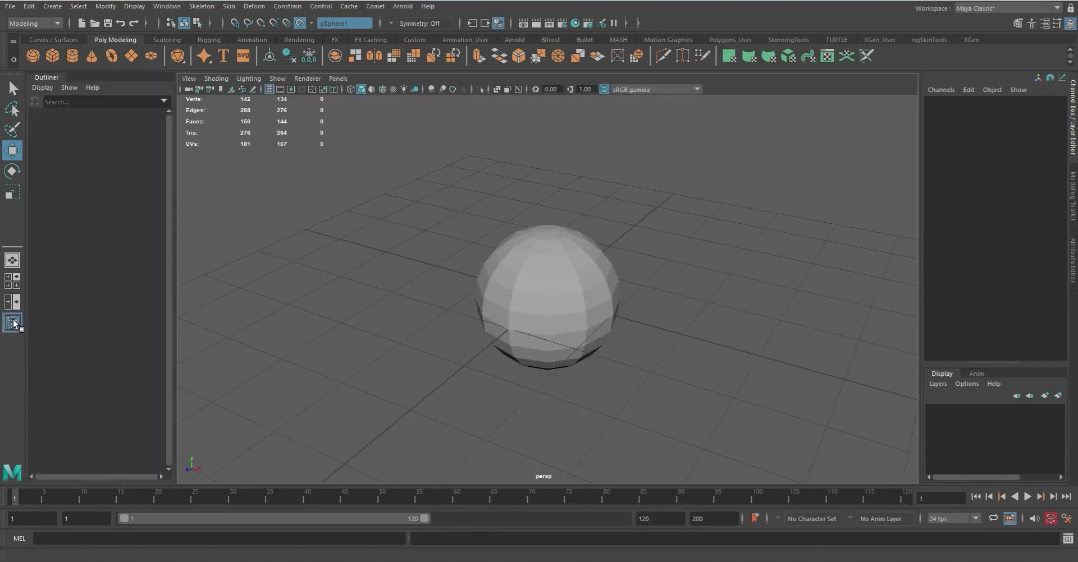
click(68, 167)
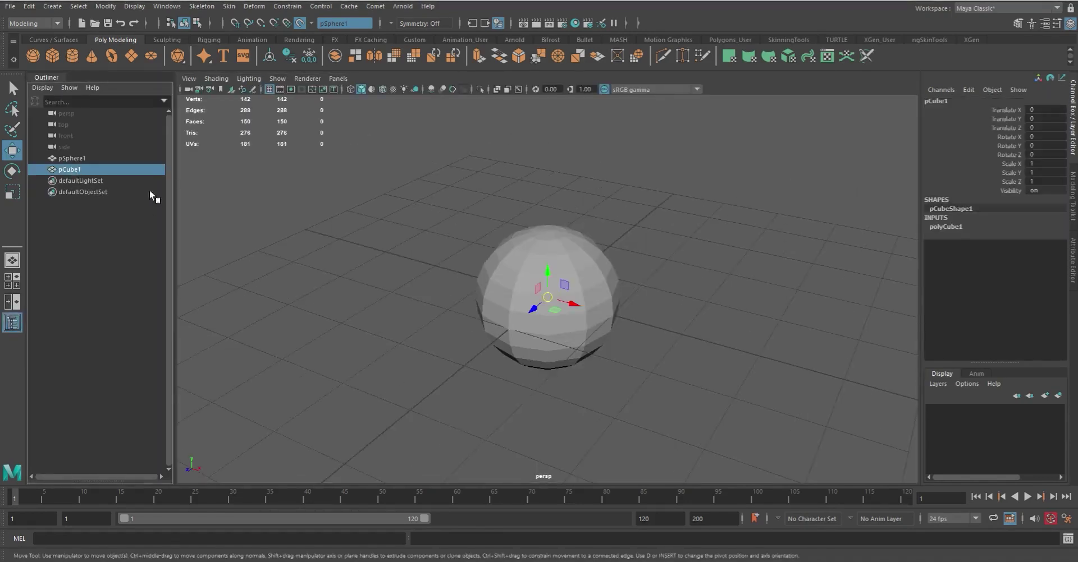
drag(547, 297, 490, 310)
alt+middle_drag(578, 313, 588, 319)
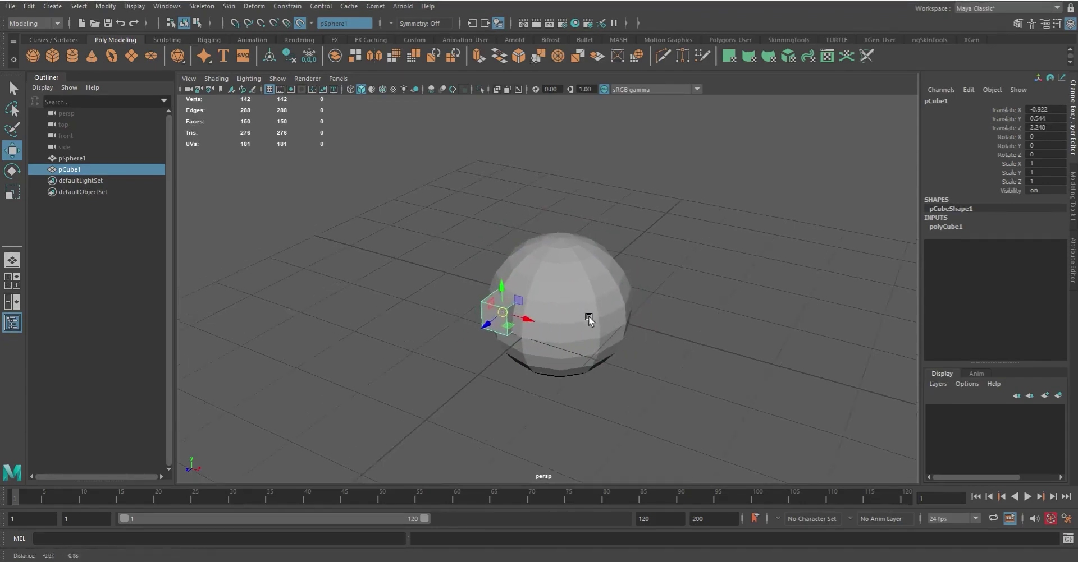
alt+drag(588, 318, 673, 330)
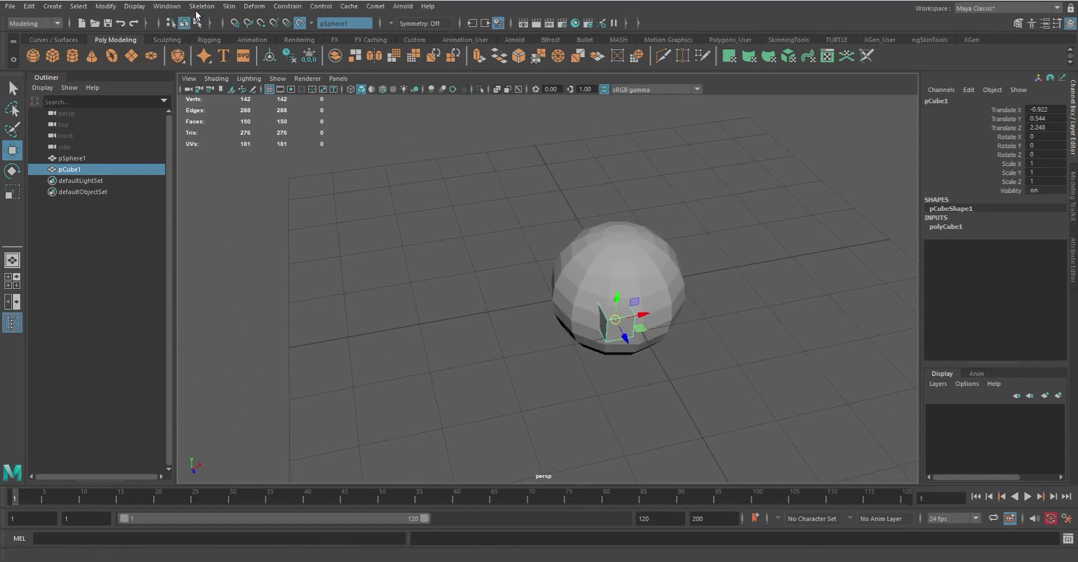
Turn off the sphere's live surface, and delete the cube after moving it freely to about X -8.106, Y 1.079, Z -0.231.
click(300, 23)
middle_drag(685, 342, 565, 342)
click(566, 342)
alt+drag(557, 303, 353, 226)
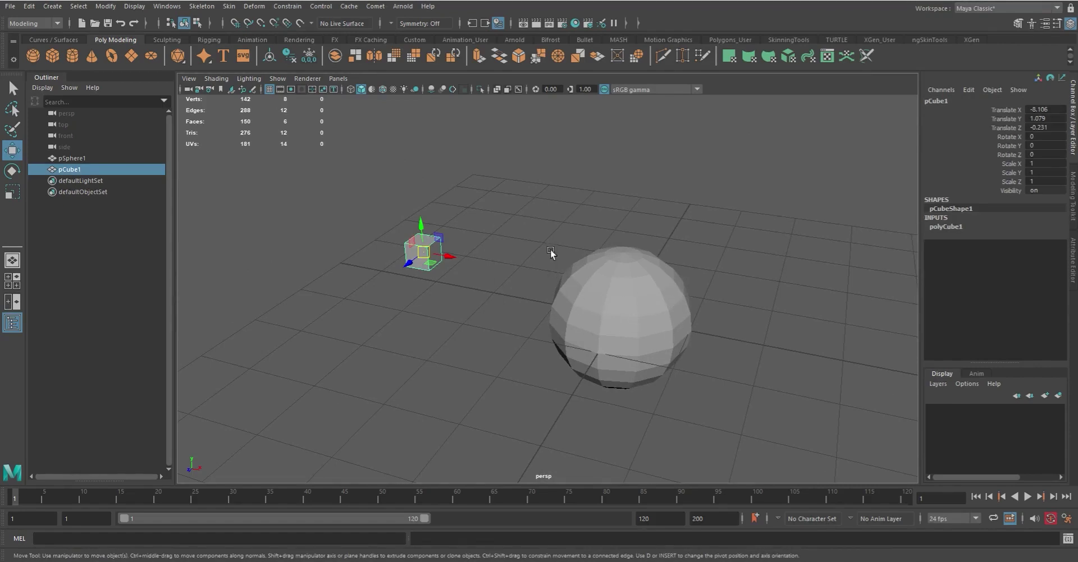
alt+drag(556, 289, 544, 301)
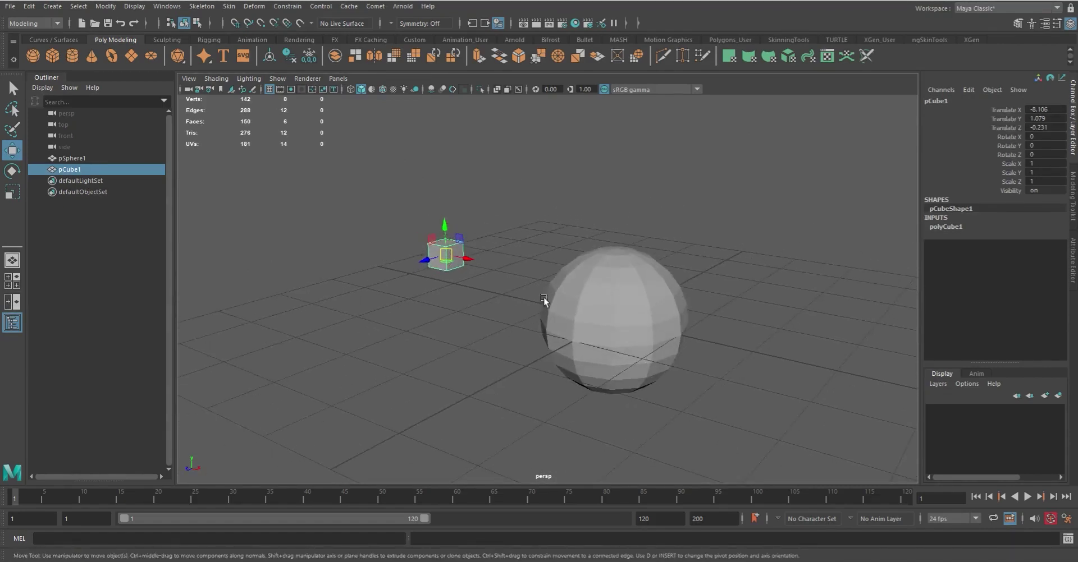
key(Delete)
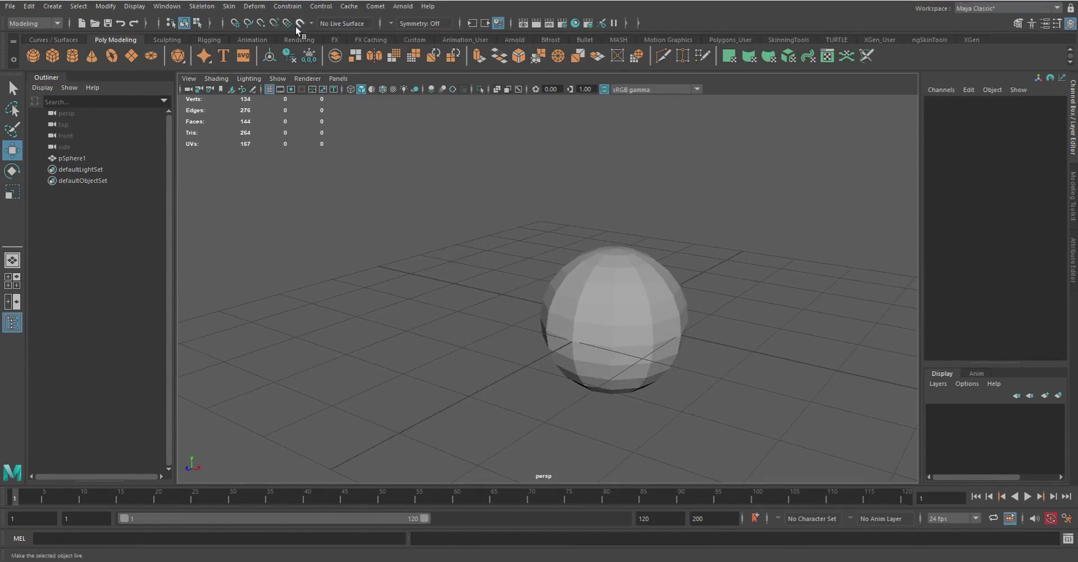
click(106, 7)
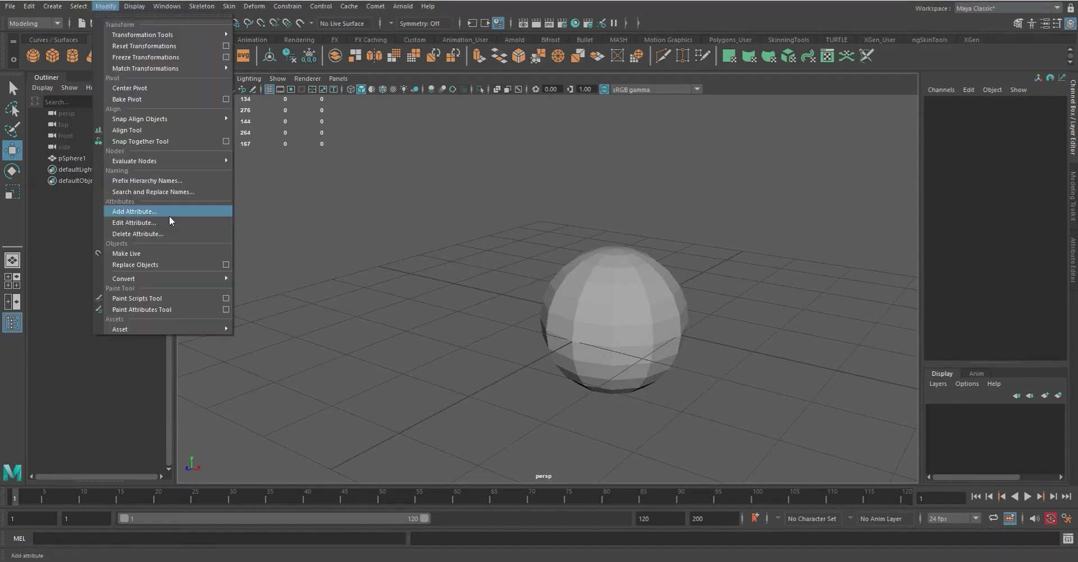
mouse_move(140, 282)
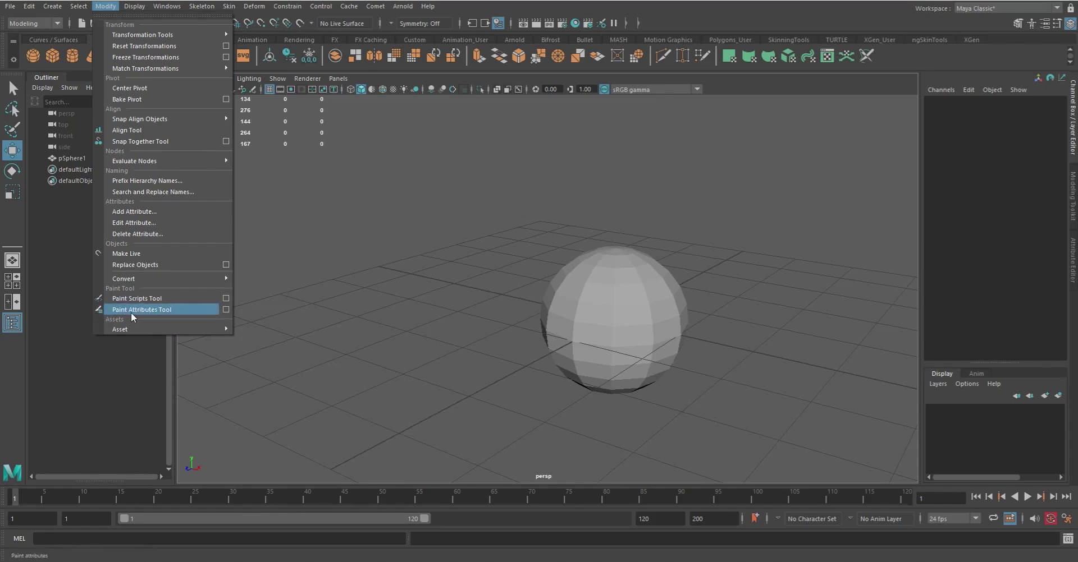
mouse_move(125, 329)
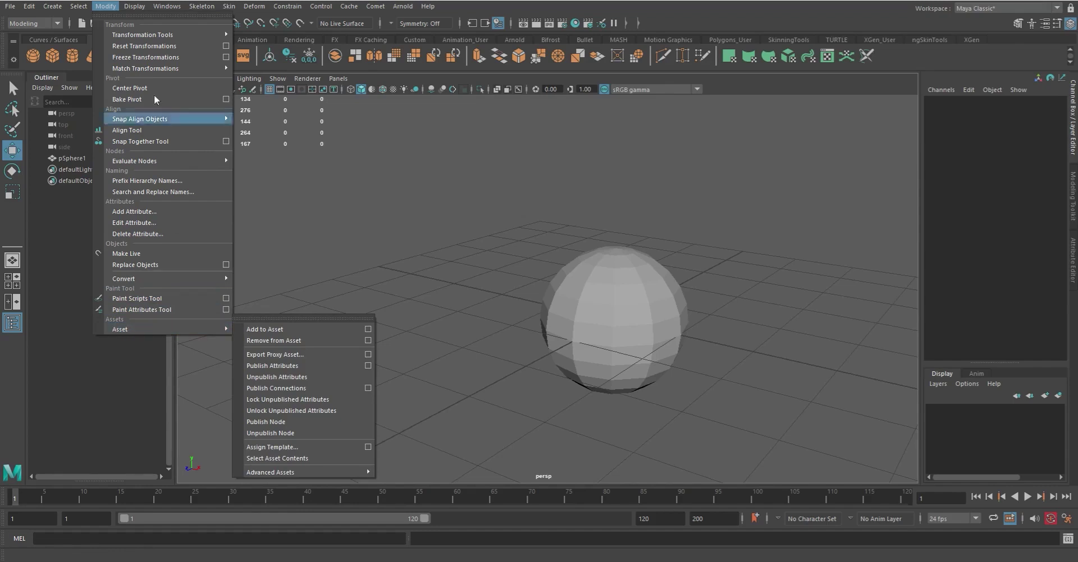
Hide the viewport grid and show it again.
click(133, 7)
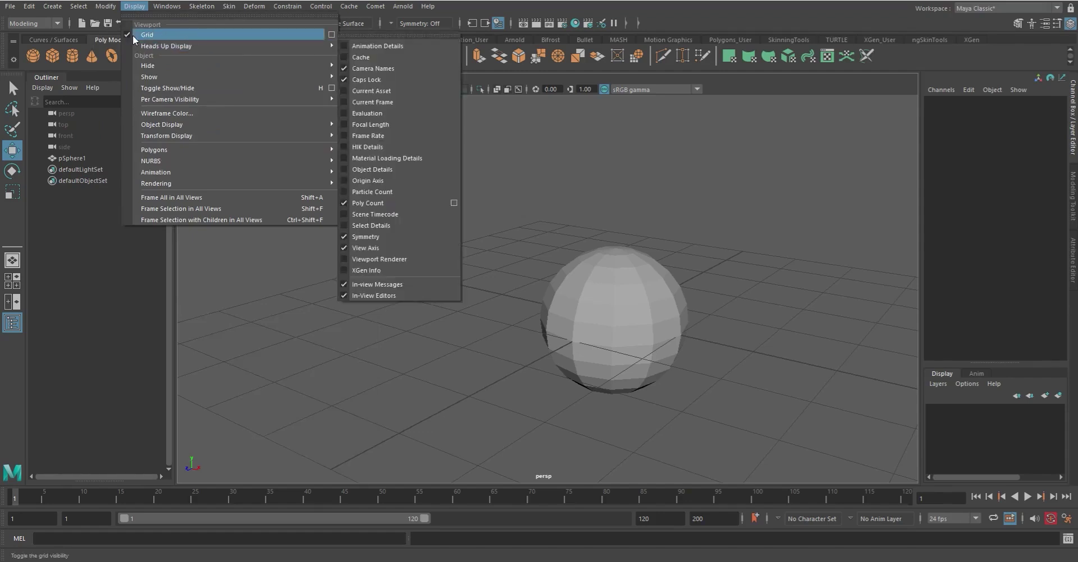
click(126, 35)
click(136, 7)
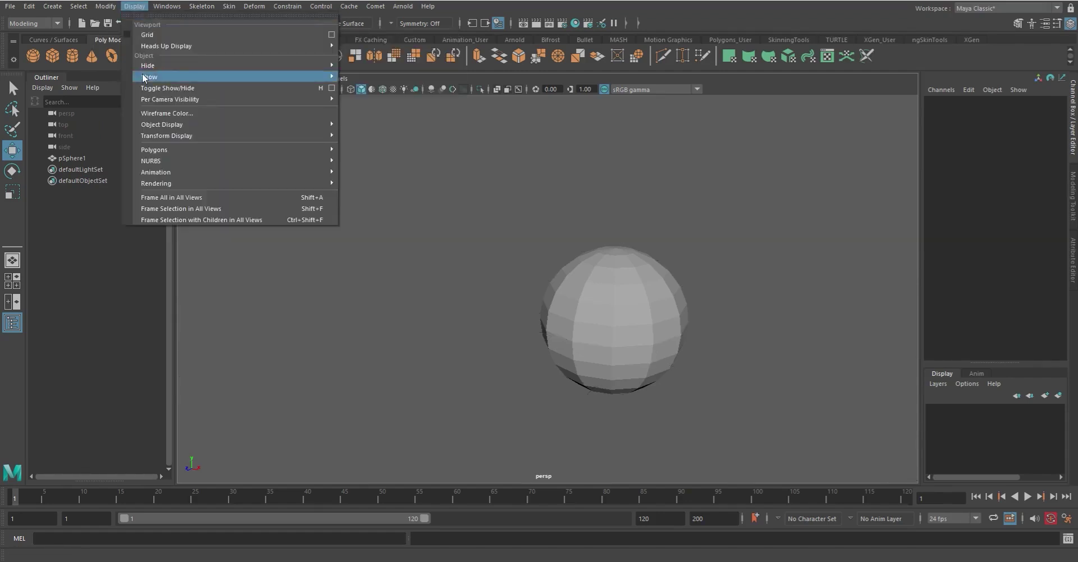
click(124, 33)
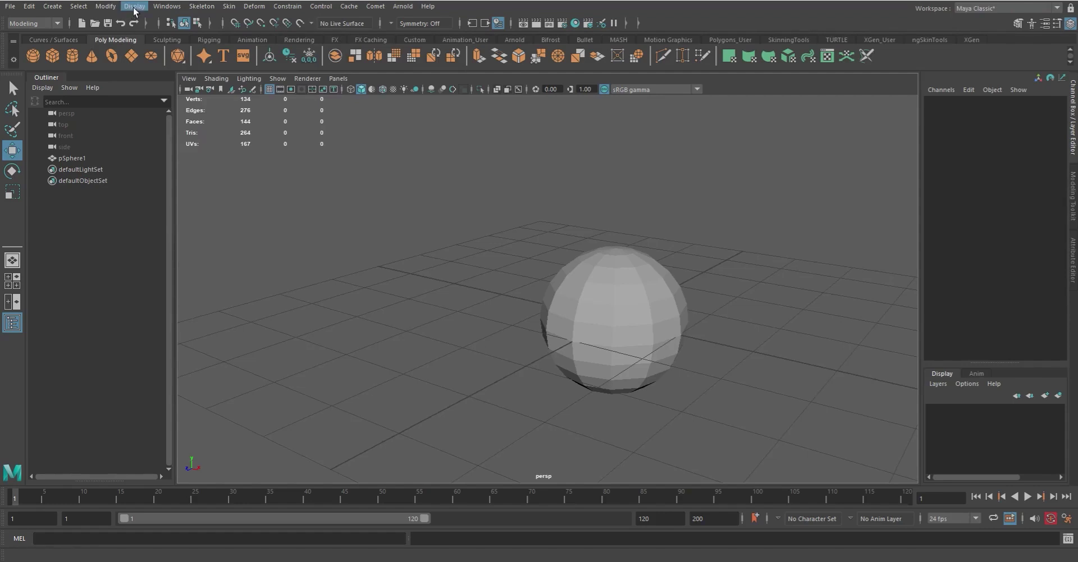
Open the Grid Options to review the grid's size, color and display settings, and close them without applying changes.
click(134, 7)
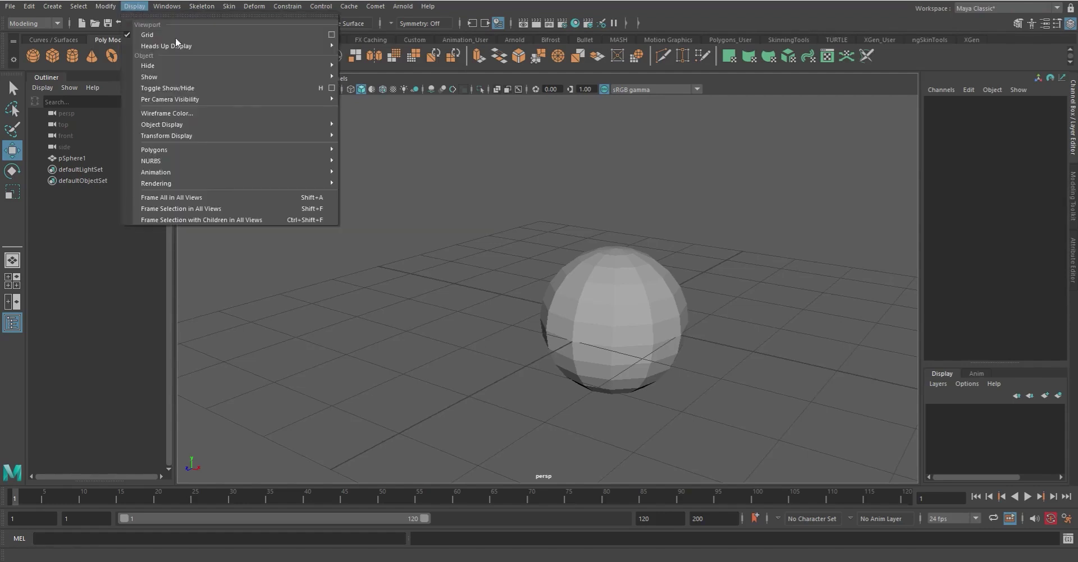
click(331, 34)
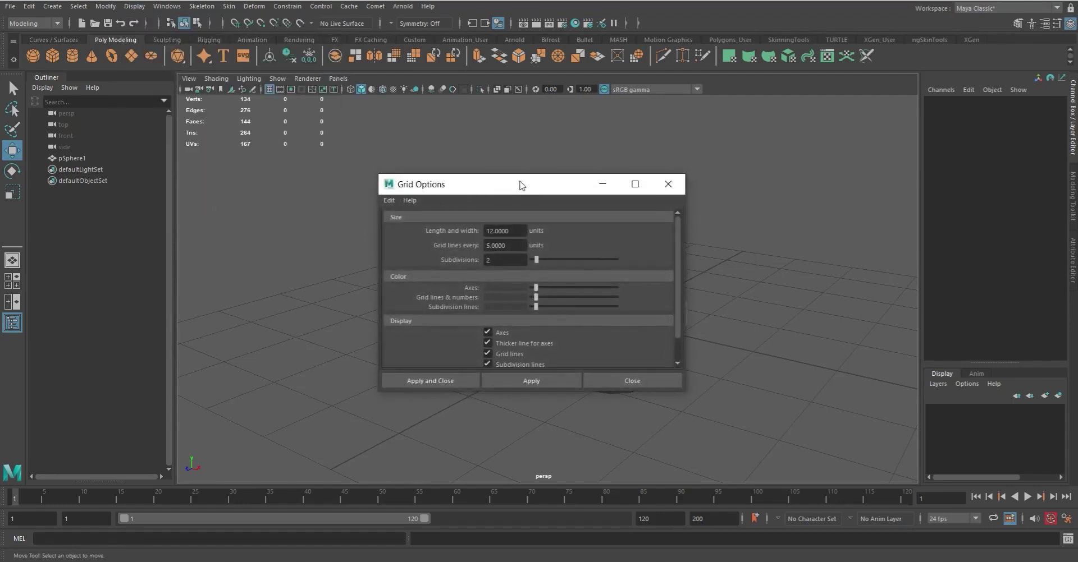
drag(522, 185, 243, 238)
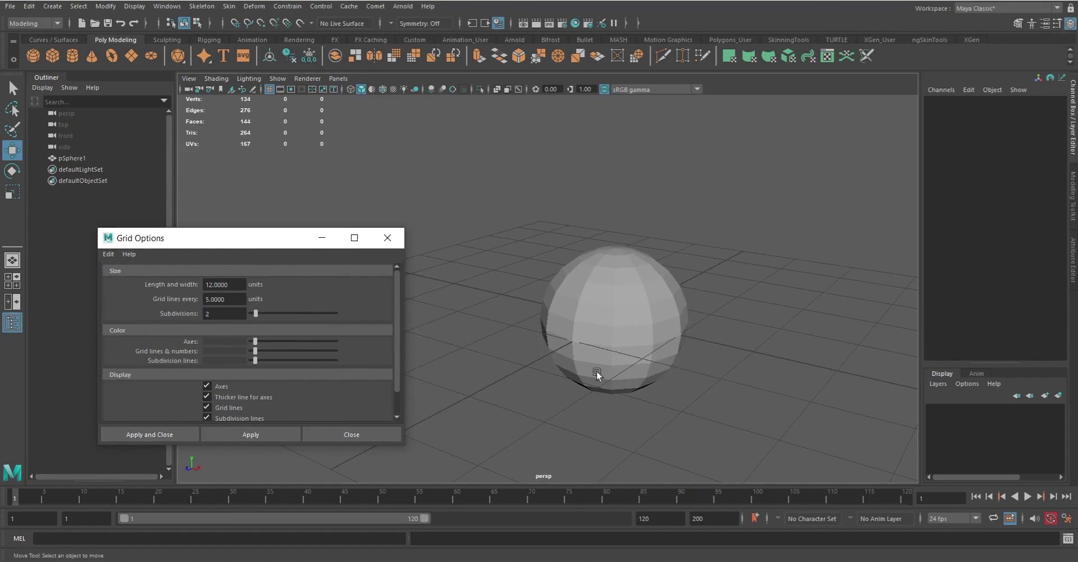
click(355, 437)
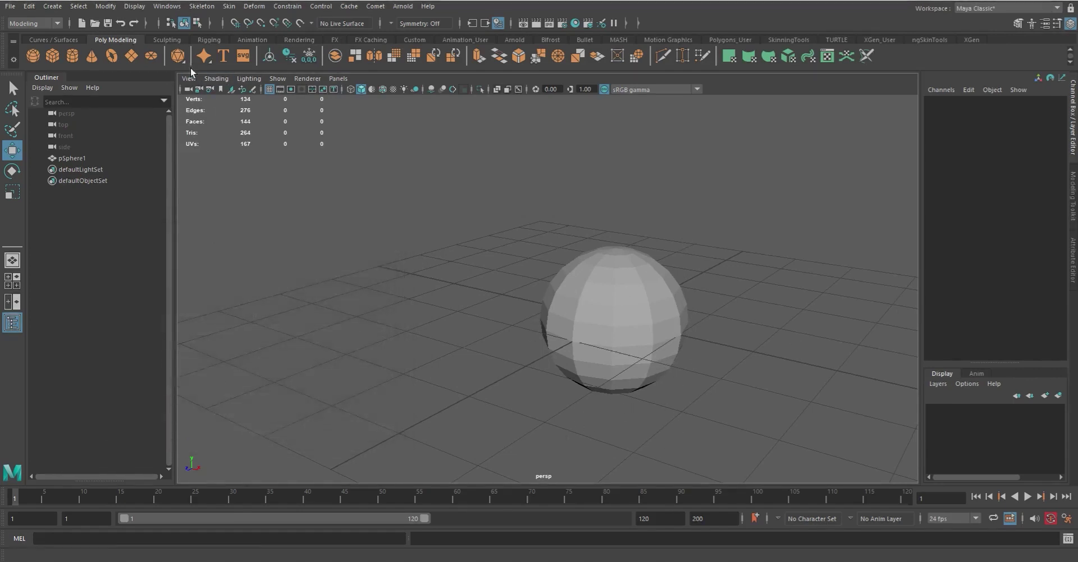
Hide the Poly Count heads-up display in the viewport and show it again.
click(167, 6)
mouse_move(116, 8)
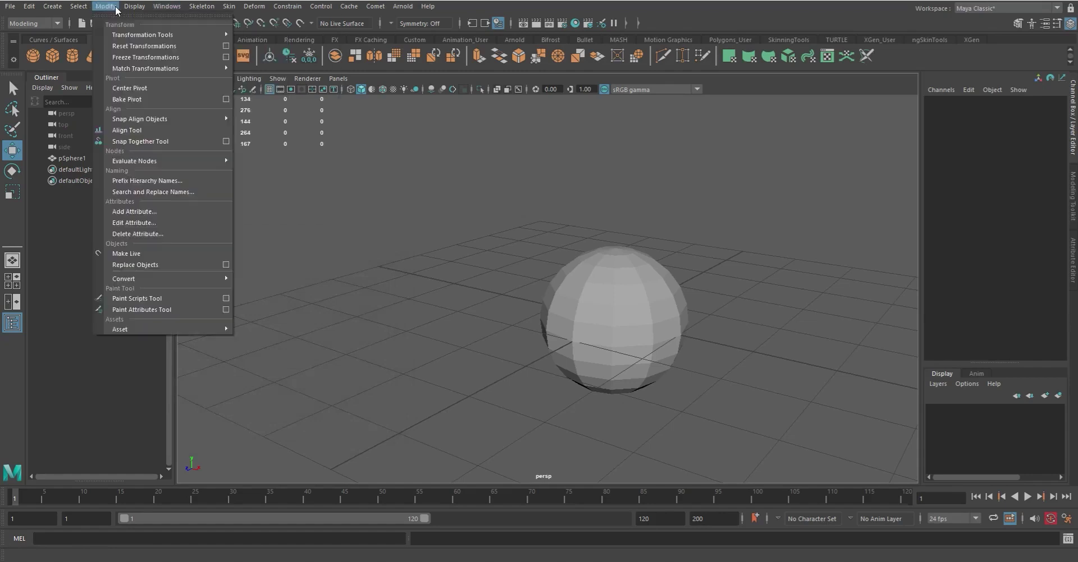
mouse_move(197, 45)
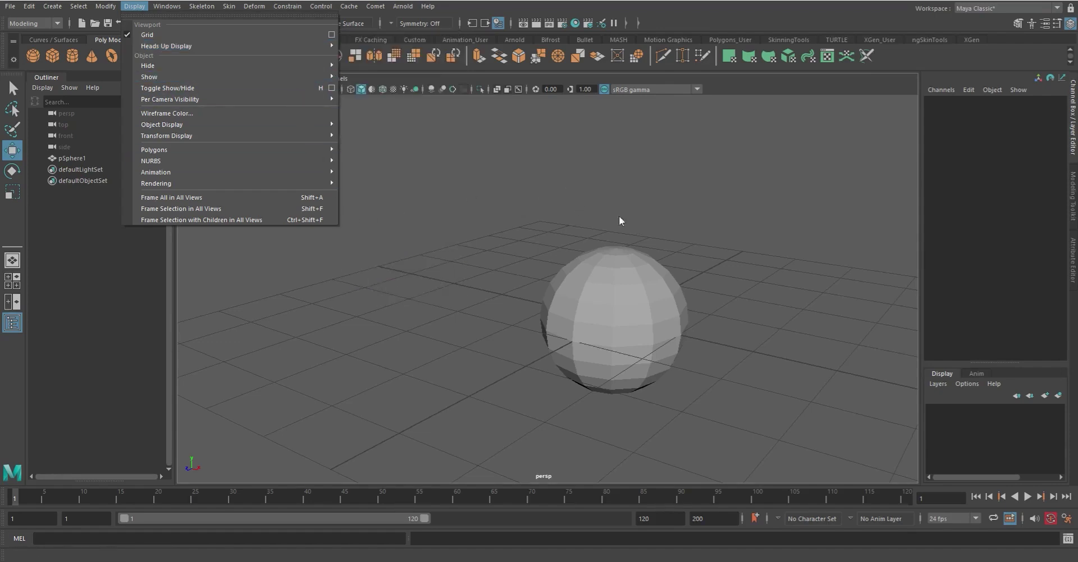
mouse_move(290, 46)
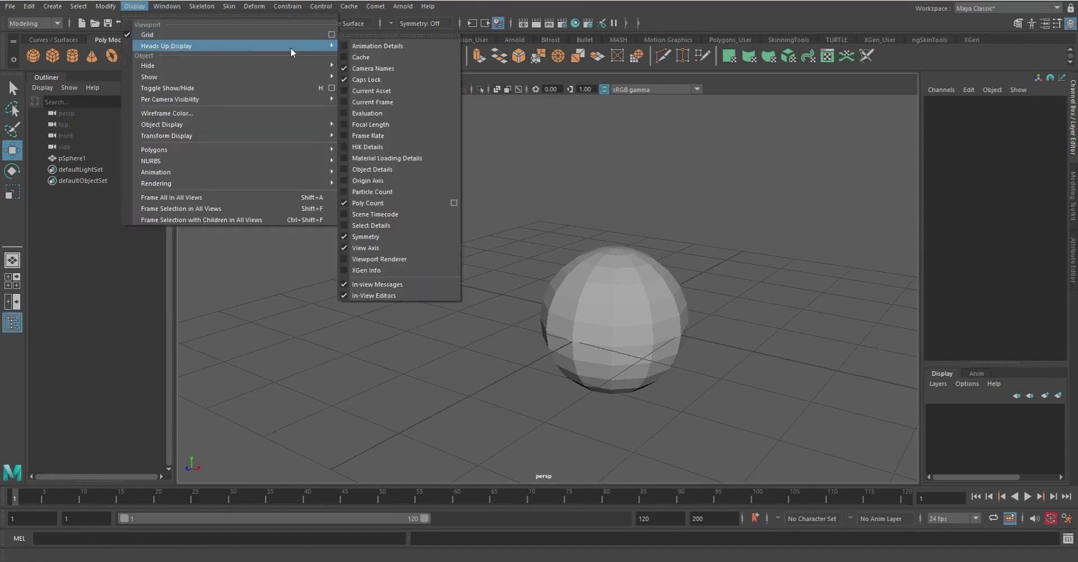
click(375, 203)
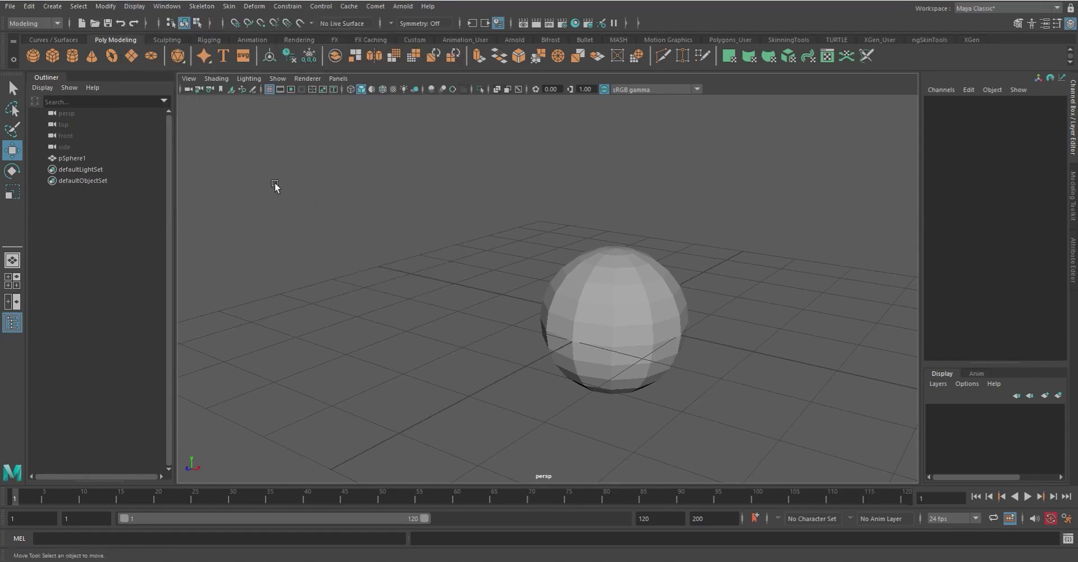
click(134, 7)
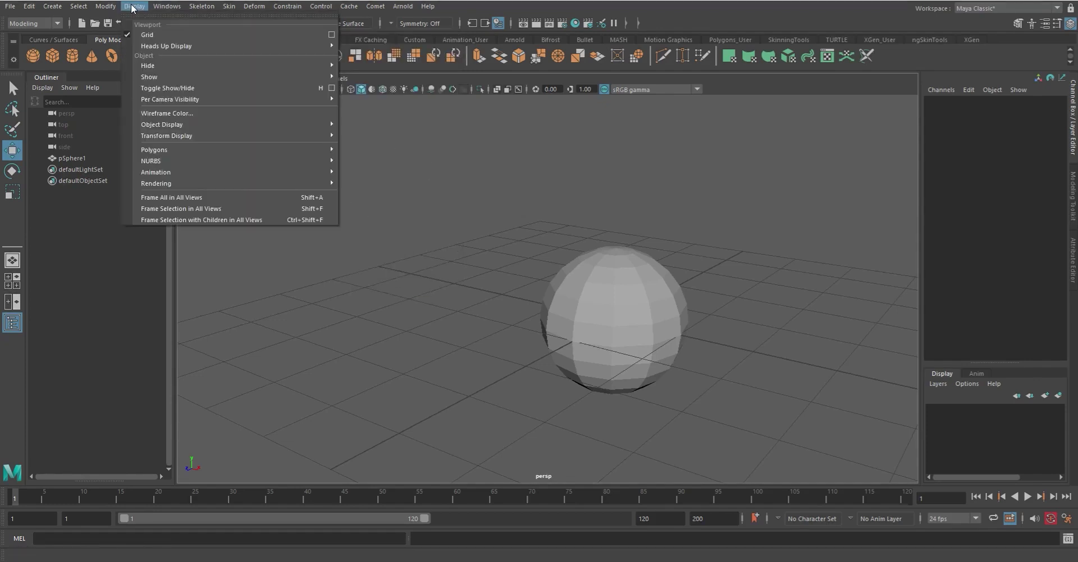
mouse_move(160, 45)
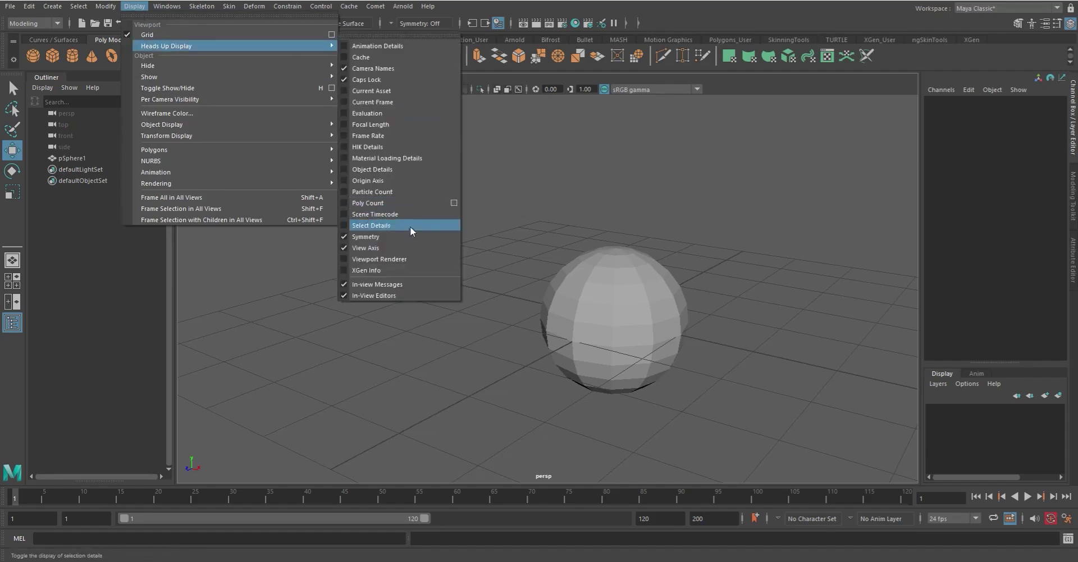
click(386, 203)
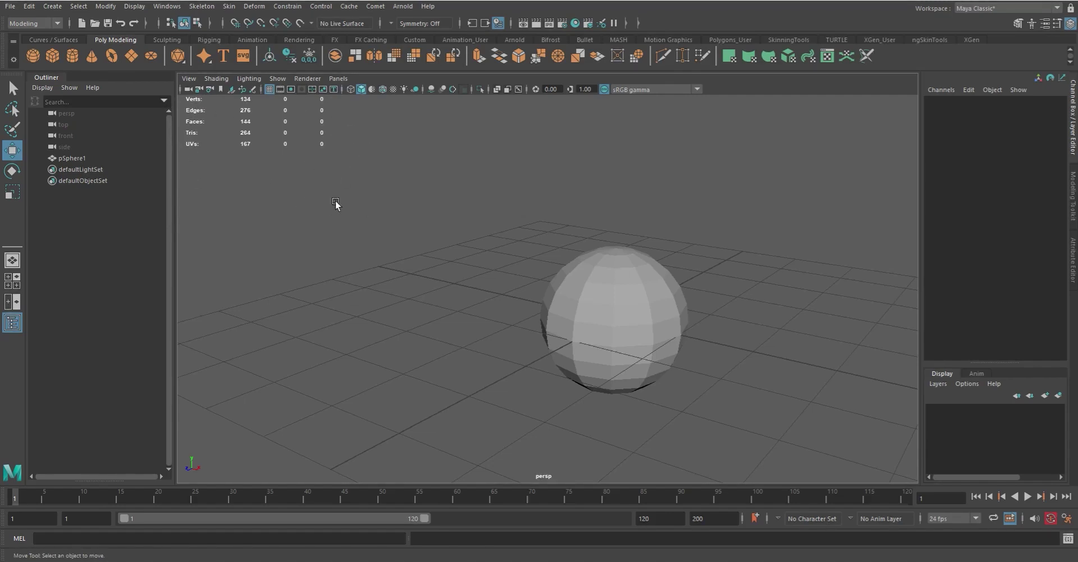
Select pSphere1 to check its values in the Poly Count display, and deselect it.
drag(346, 193, 206, 128)
click(72, 157)
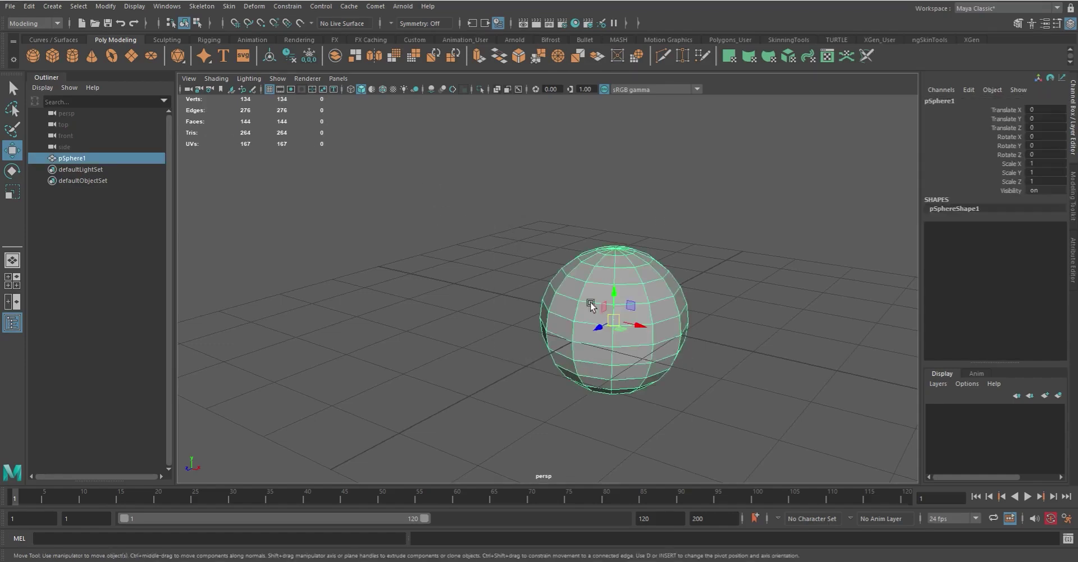
click(332, 178)
click(134, 7)
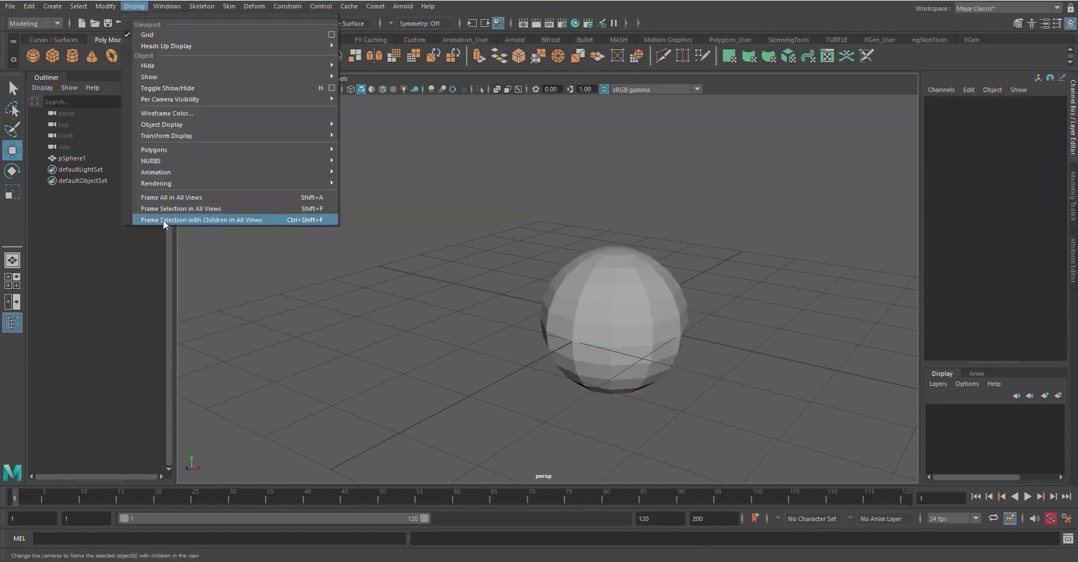
mouse_move(170, 45)
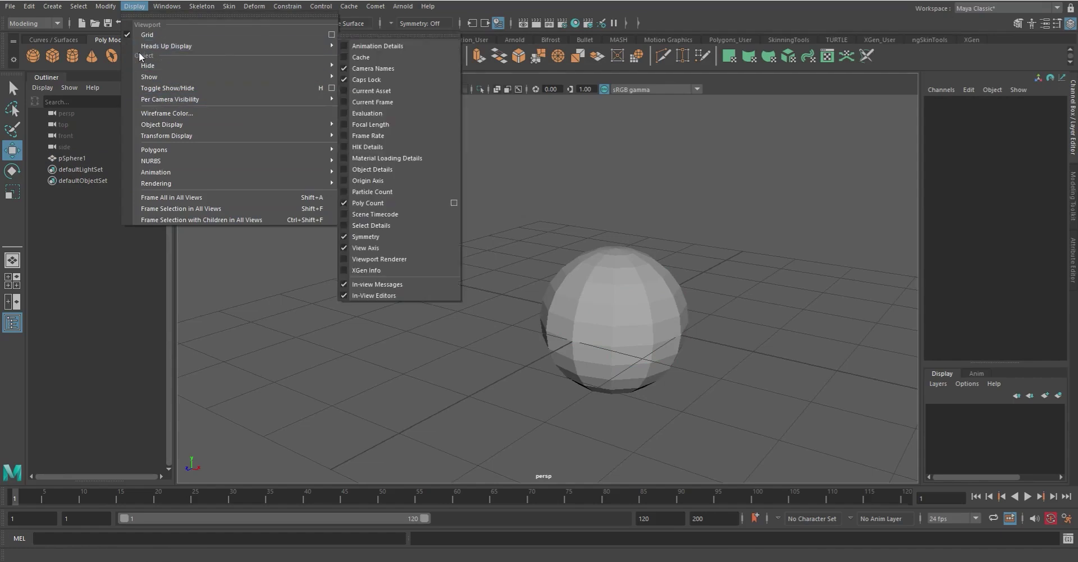
mouse_move(157, 67)
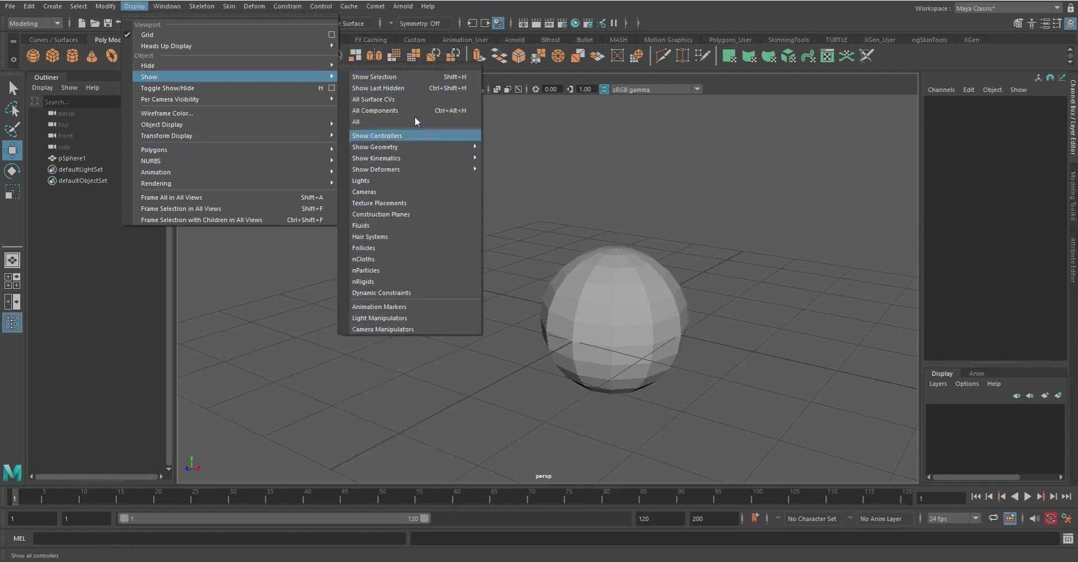
mouse_move(404, 147)
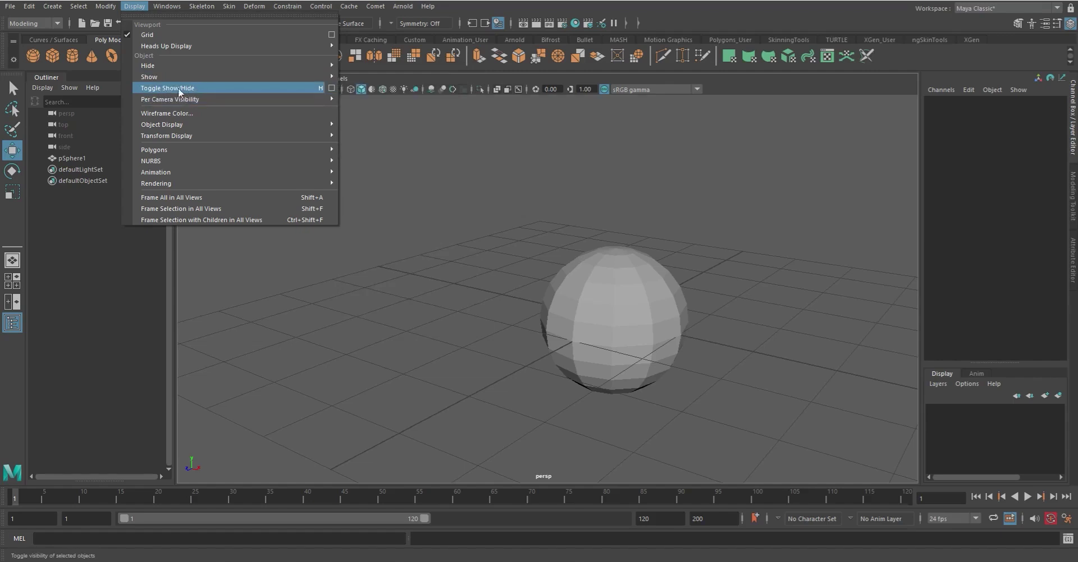
mouse_move(200, 100)
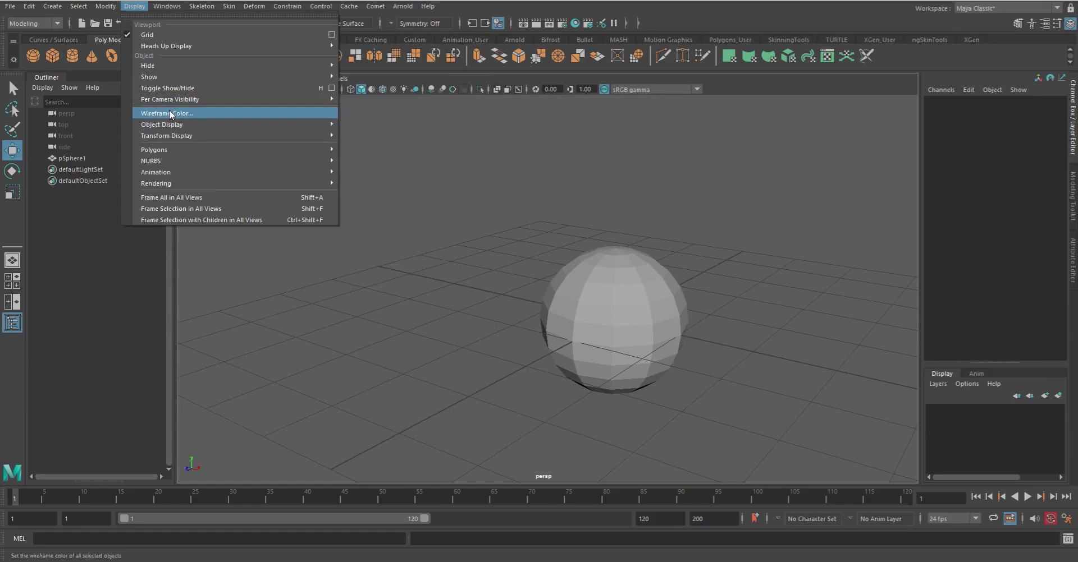
mouse_move(157, 127)
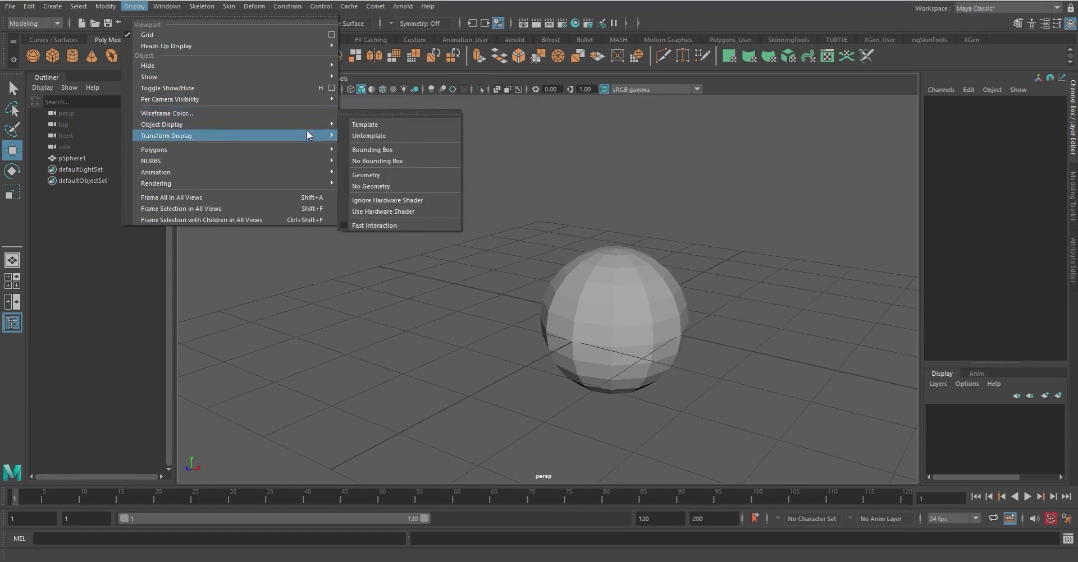
mouse_move(193, 135)
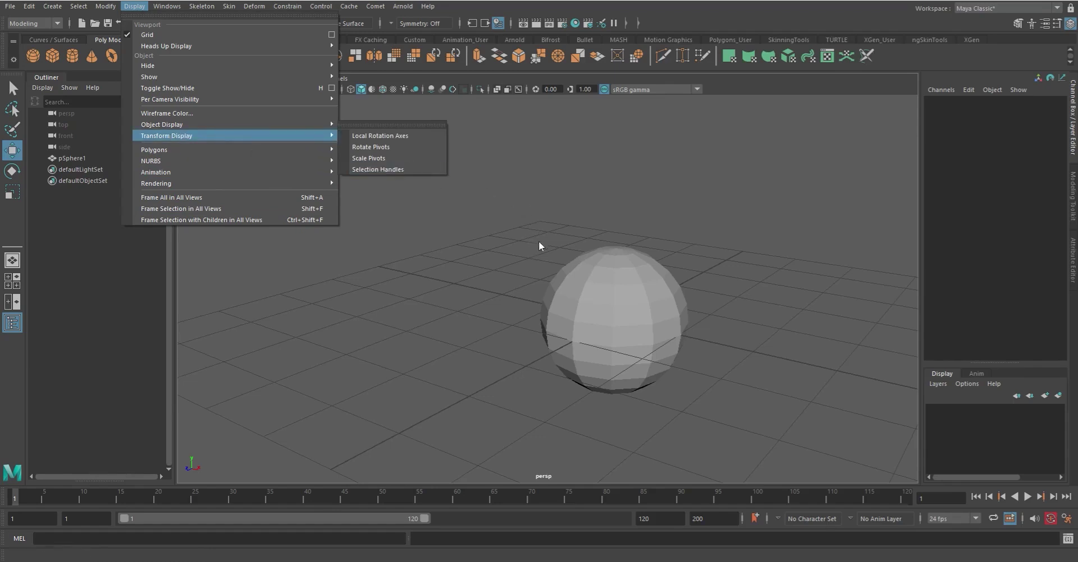
Select the sphere, toggle the display of its Local Rotation Axes, and reselect it to check the display.
drag(548, 230, 700, 368)
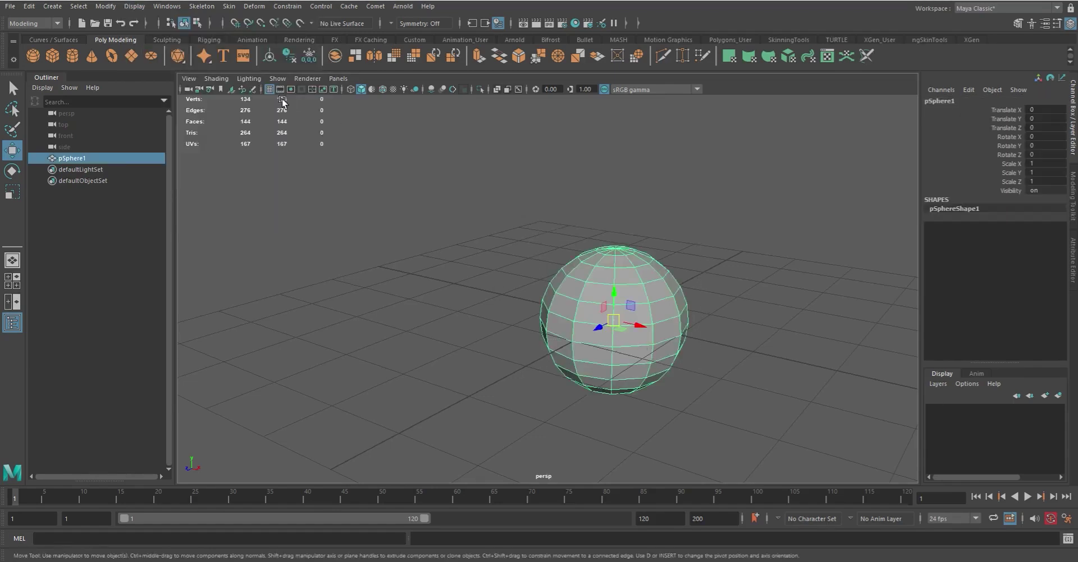
click(135, 7)
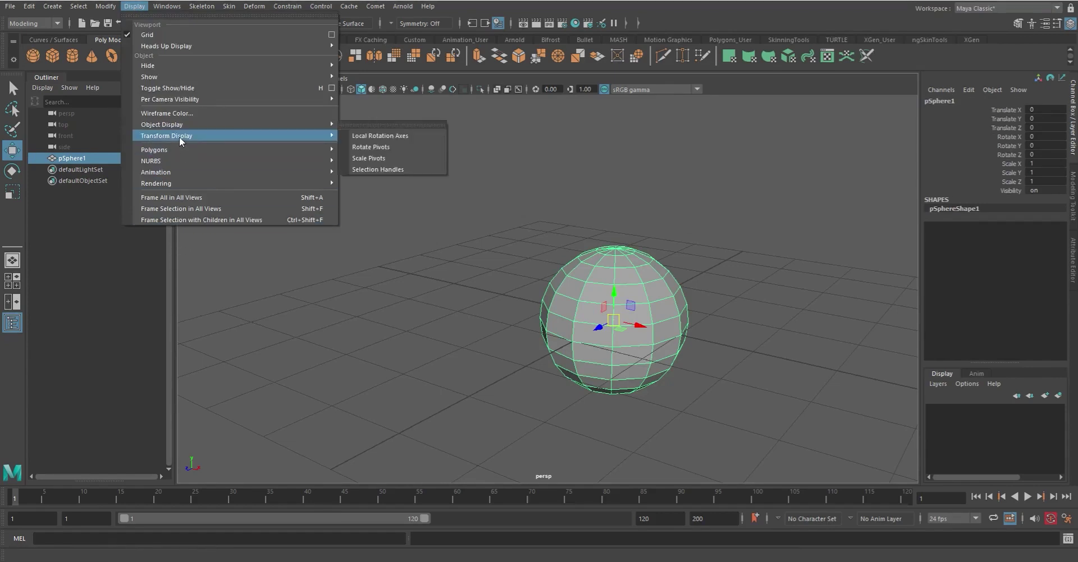
click(372, 134)
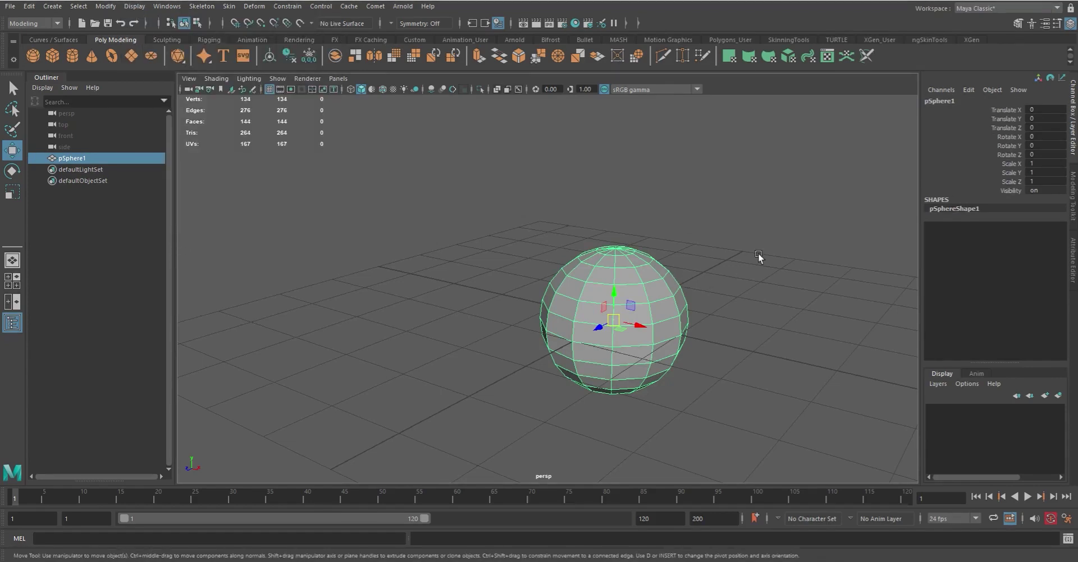
click(726, 298)
click(640, 318)
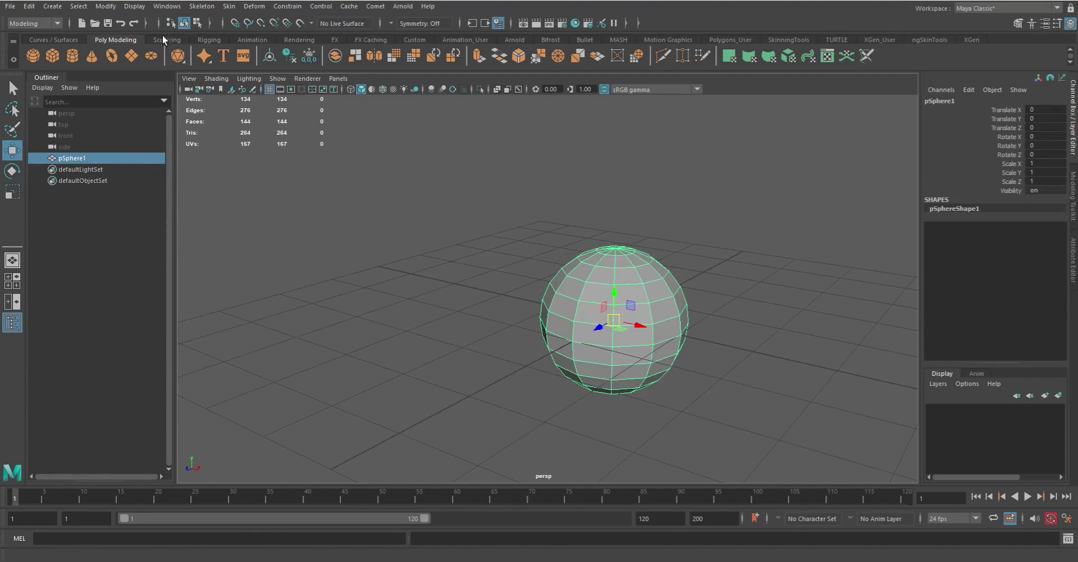
Expand the object selection masks and check which miscellaneous object types are selectable.
click(208, 22)
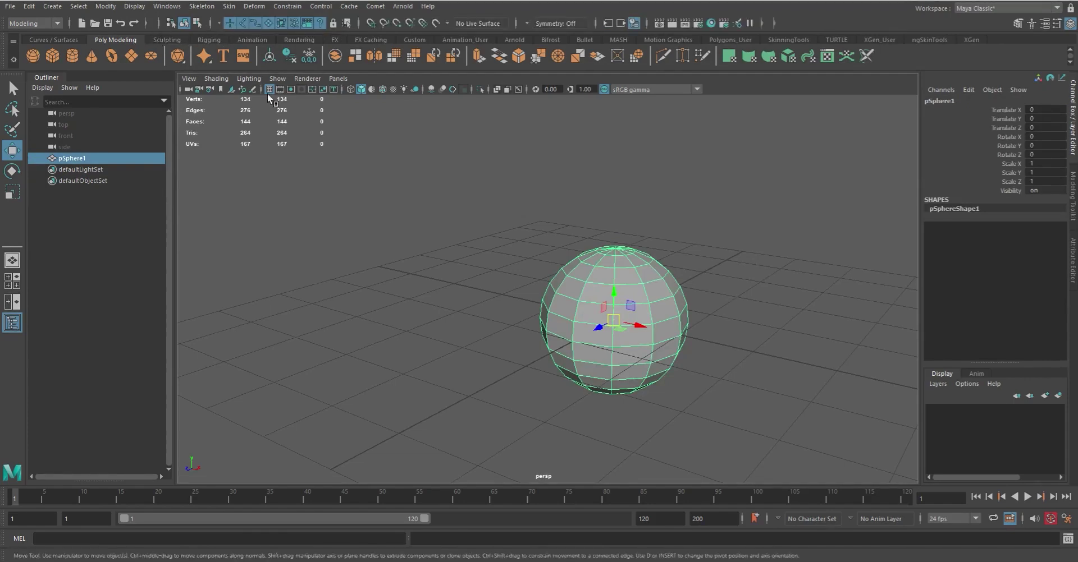
right_click(320, 21)
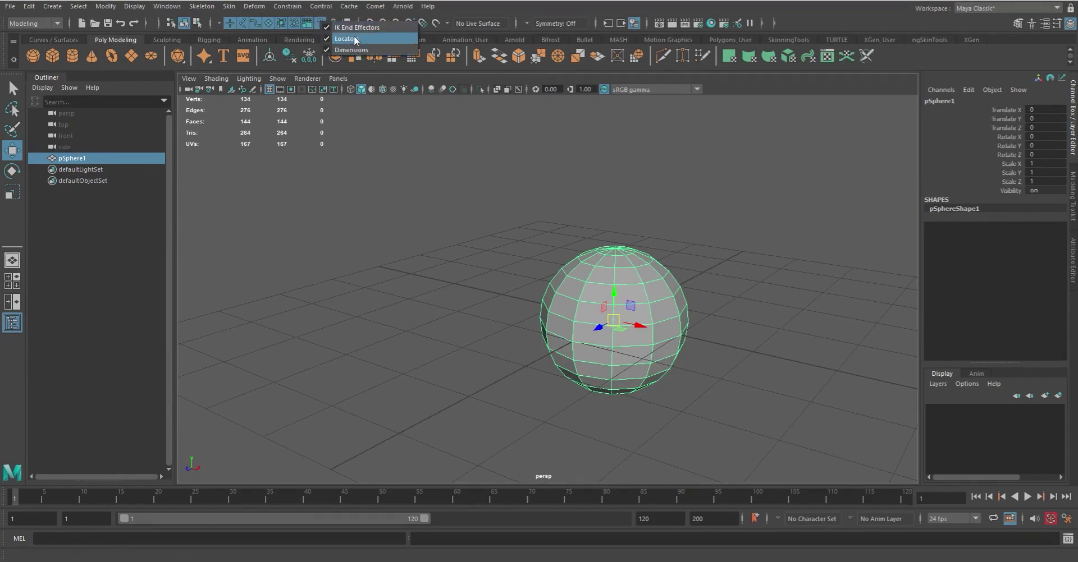
click(332, 18)
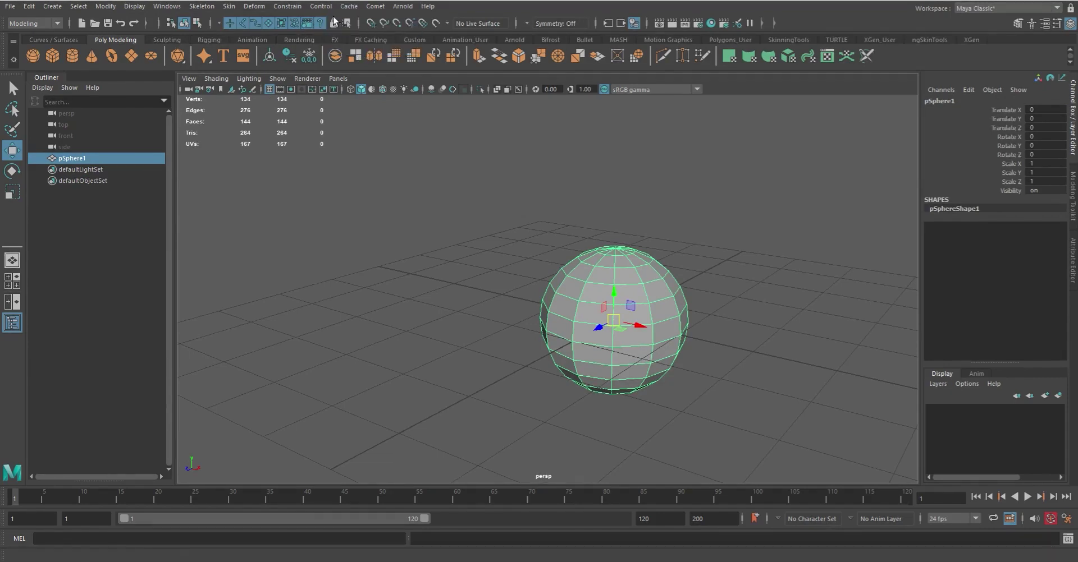
Turn on X-Ray shading in the viewport and examine the sphere's local rotation axes up close.
click(333, 25)
click(505, 205)
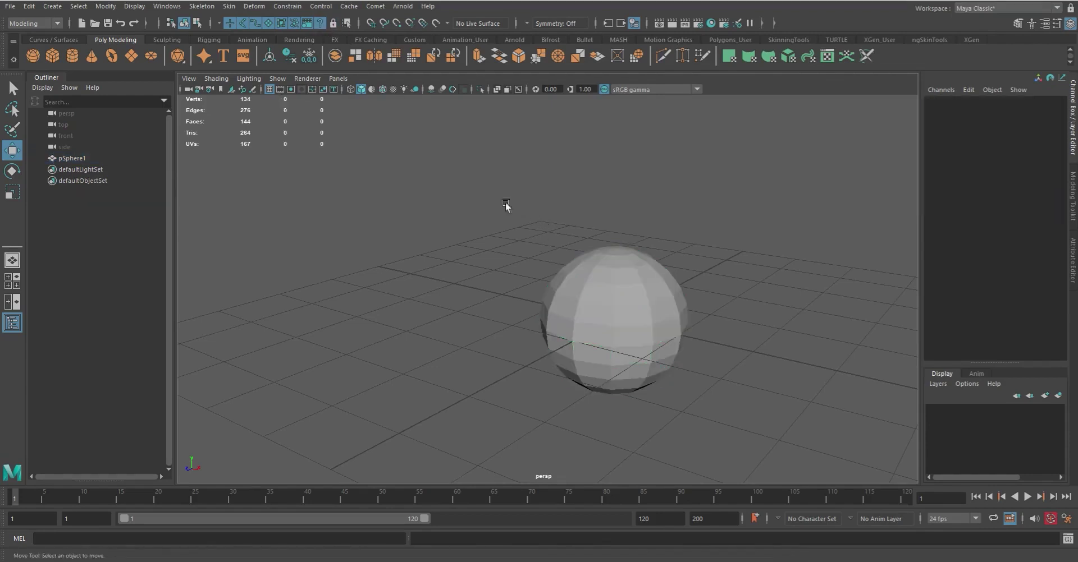
click(673, 331)
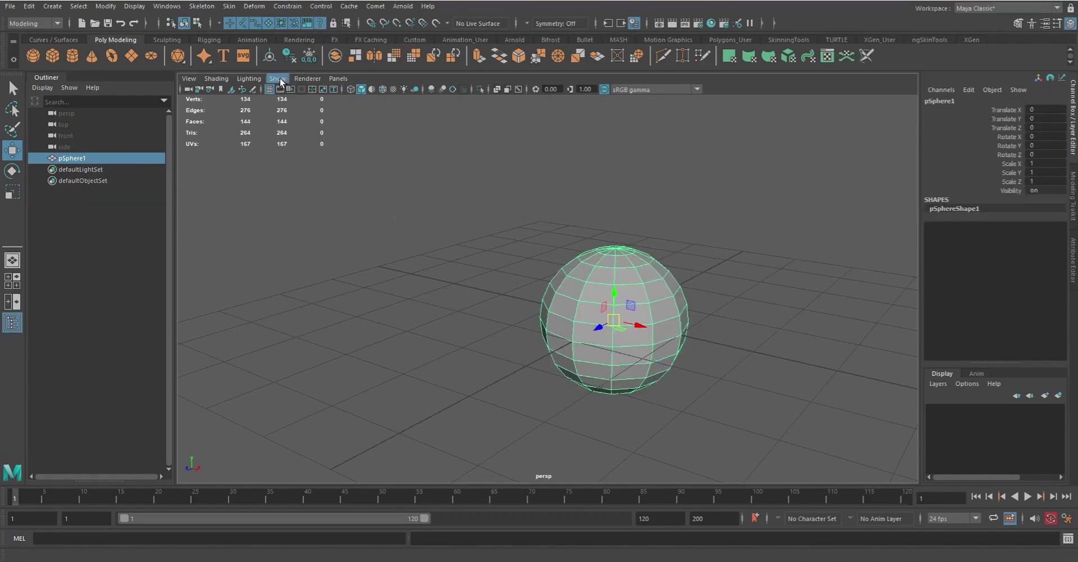
click(217, 79)
click(241, 191)
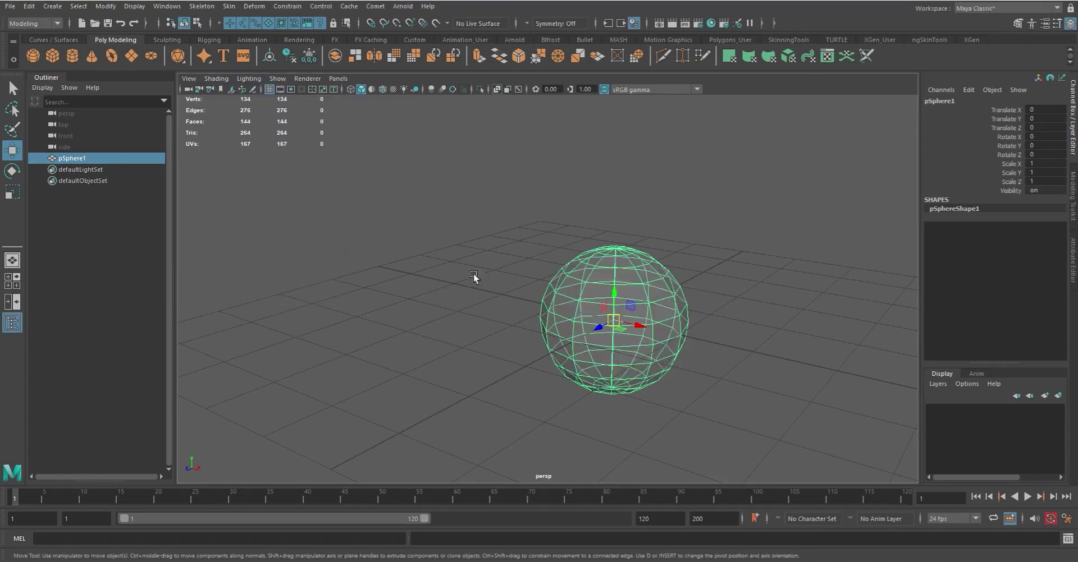
click(722, 362)
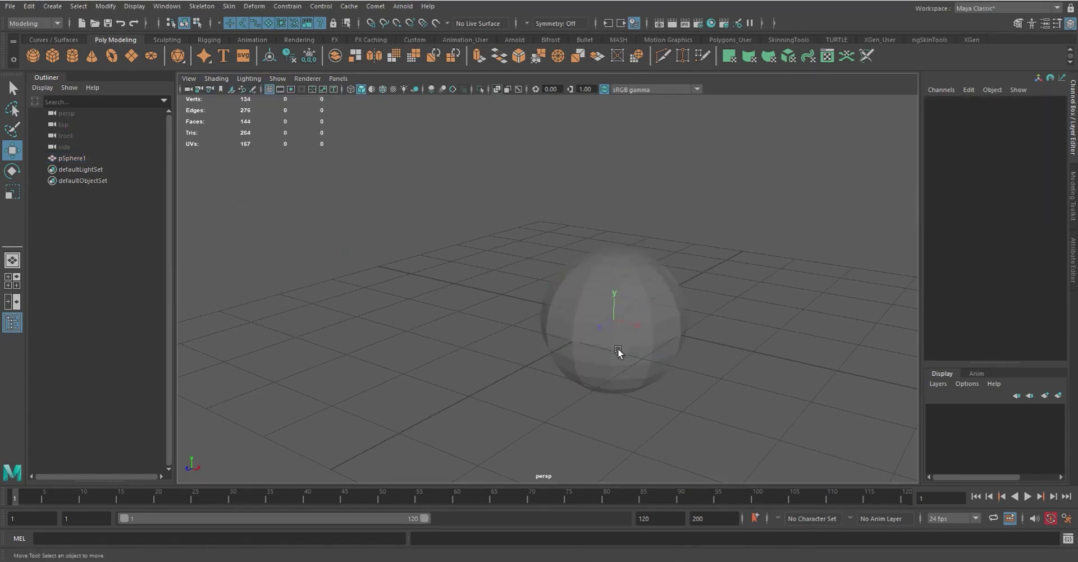
alt+drag(662, 369, 662, 345)
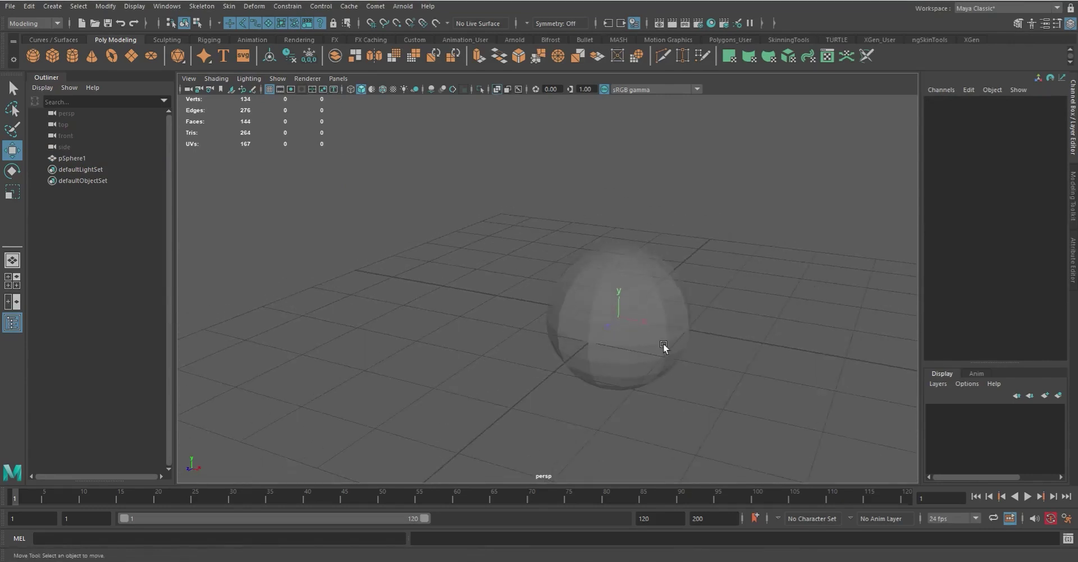
scroll(676, 360, up, 4)
alt+middle_drag(676, 363, 591, 275)
drag(551, 221, 658, 302)
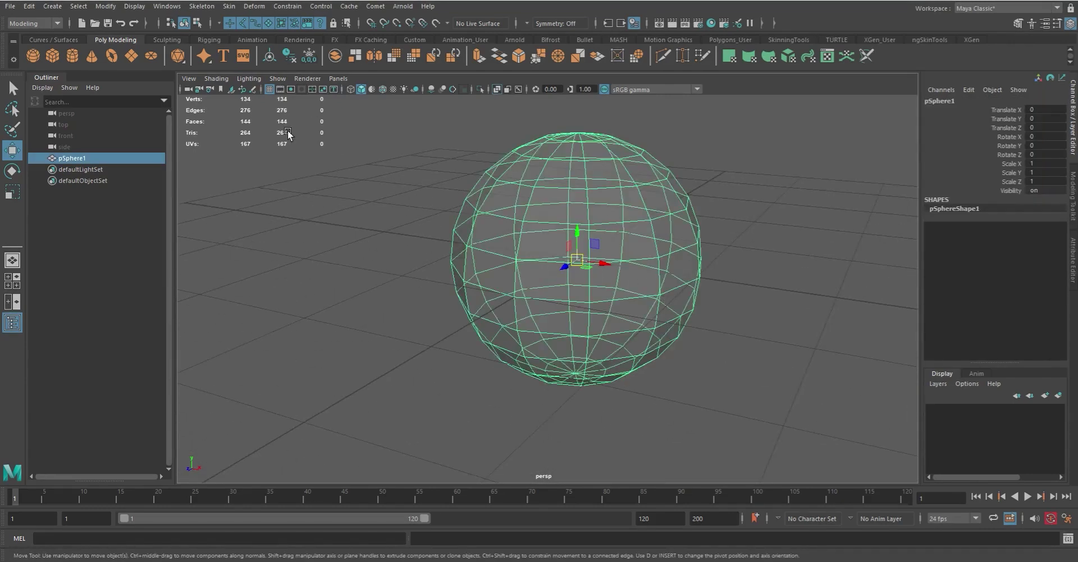
Deselect the sphere and turn off X-Ray shading in the viewport.
click(702, 212)
alt+drag(681, 190, 734, 227)
scroll(704, 205, down, 5)
alt+middle_drag(666, 176, 609, 214)
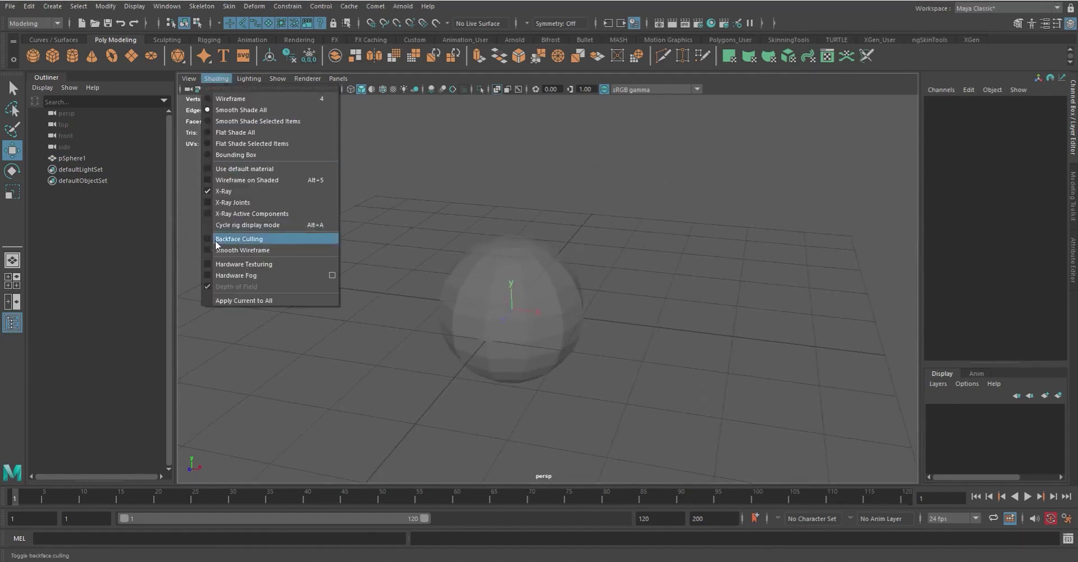
click(221, 191)
mouse_move(593, 184)
alt+mouse_down()
mouse_move(676, 277)
mouse_move(622, 282)
mouse_move(653, 256)
mouse_move(630, 236)
mouse_move(553, 271)
alt+mouse_up()
alt+right_drag(553, 271, 564, 301)
alt+drag(564, 302, 531, 293)
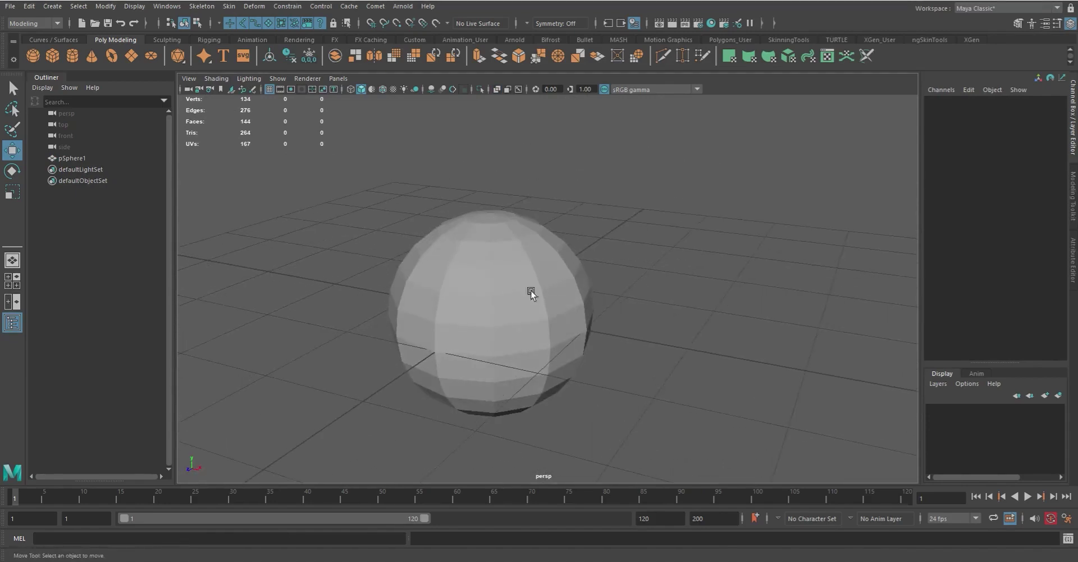
Select the sphere, hide its Local Rotation Axes, and deselect it.
click(178, 9)
click(371, 39)
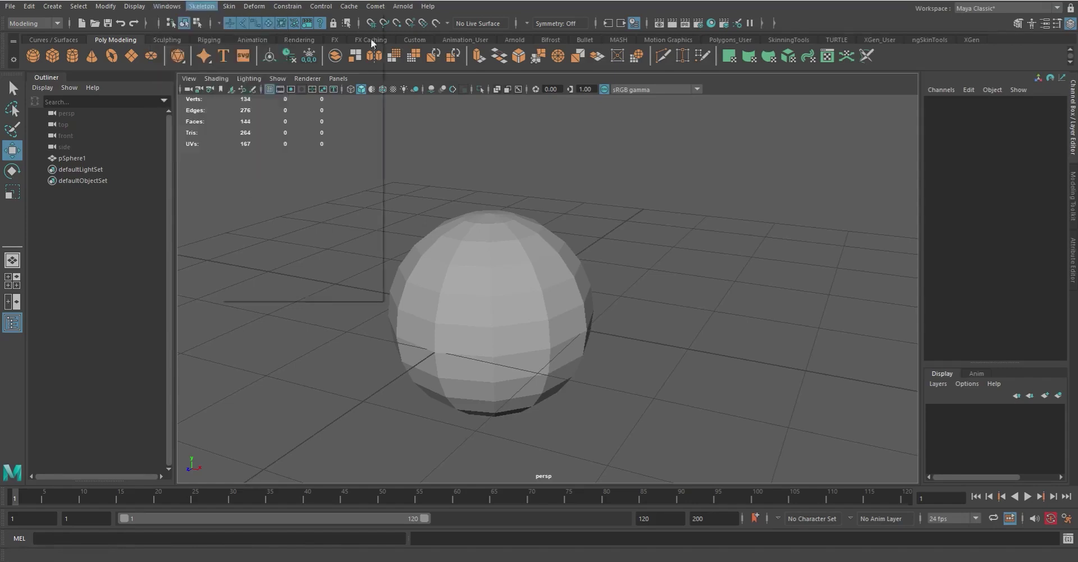
click(534, 298)
click(167, 6)
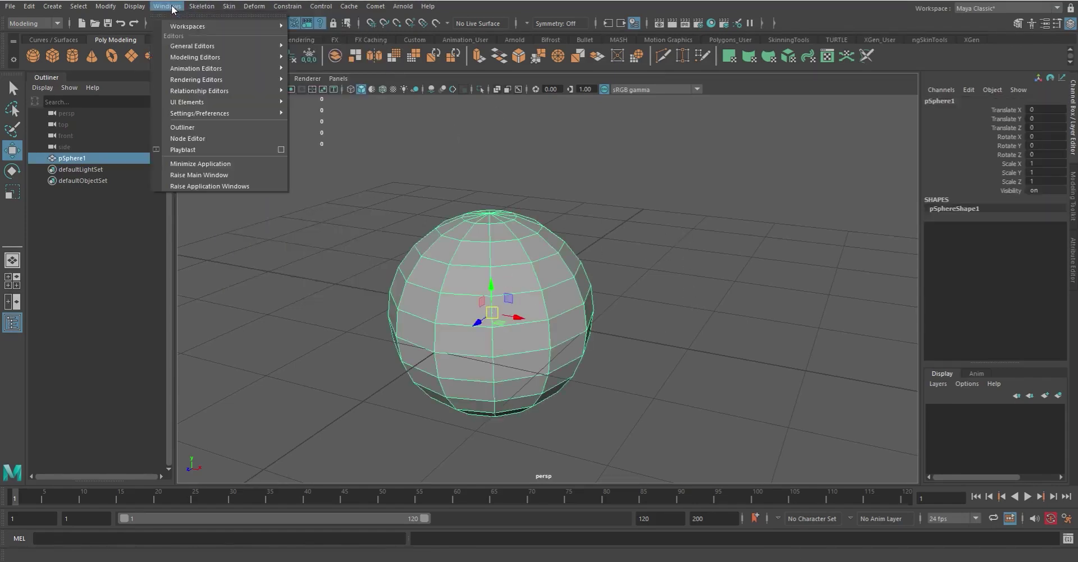
click(135, 6)
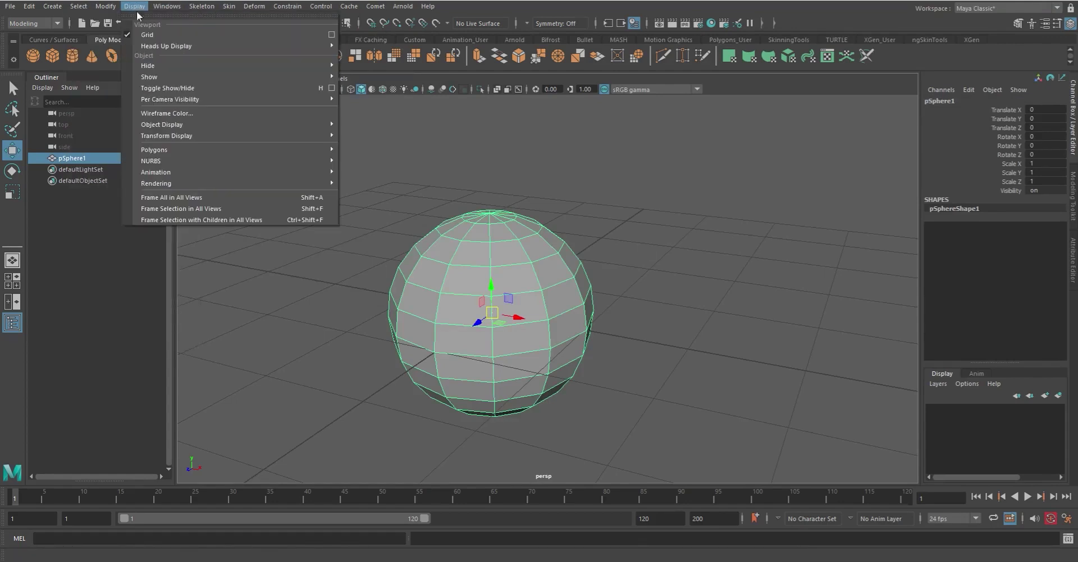
click(107, 7)
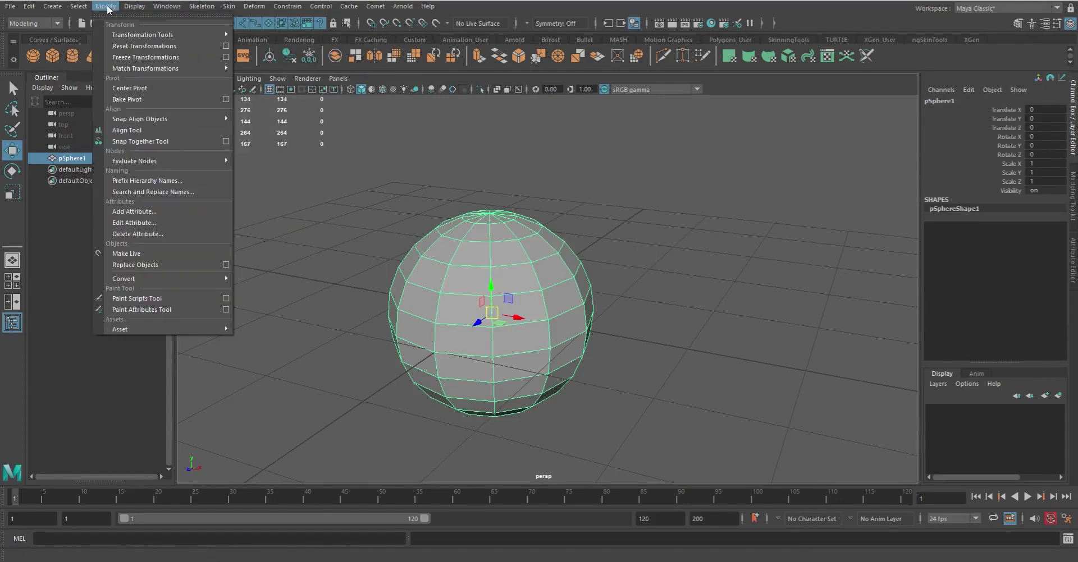
click(134, 6)
mouse_move(197, 122)
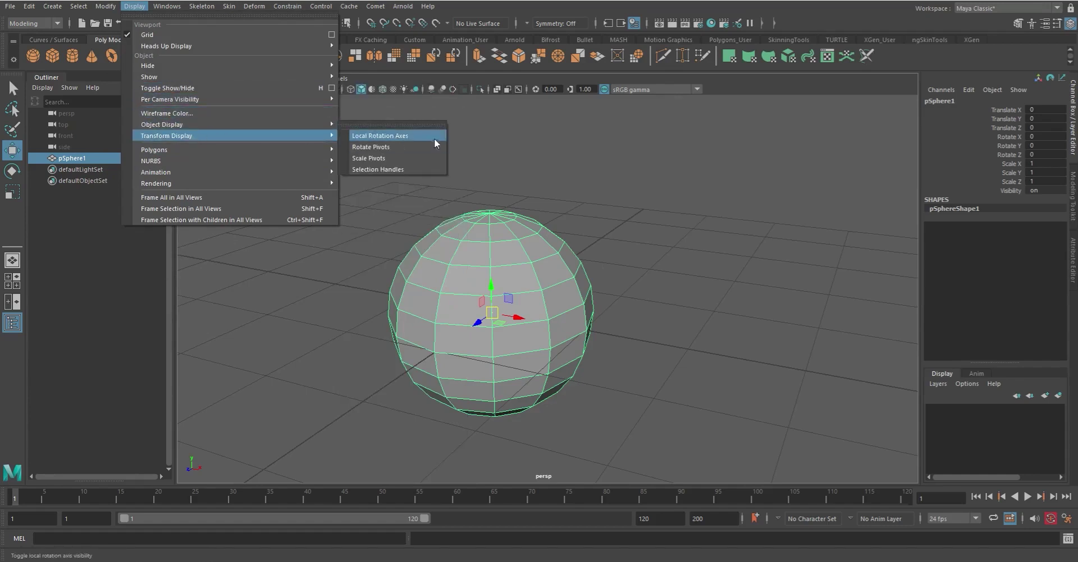
click(404, 137)
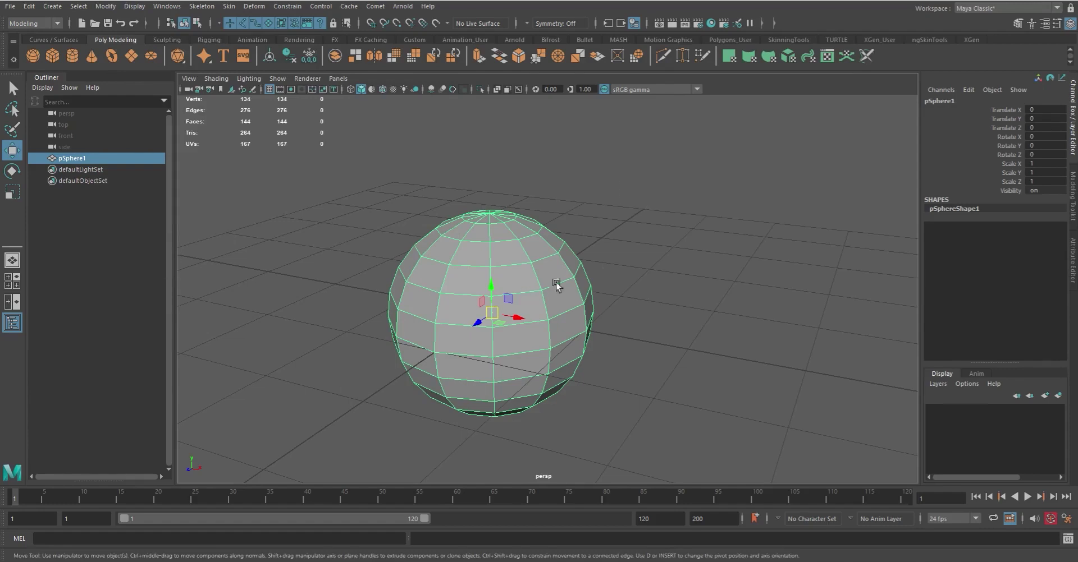
click(692, 309)
Turn on X-Ray shading to check the sphere for rotation axes, and turn it off again.
click(216, 79)
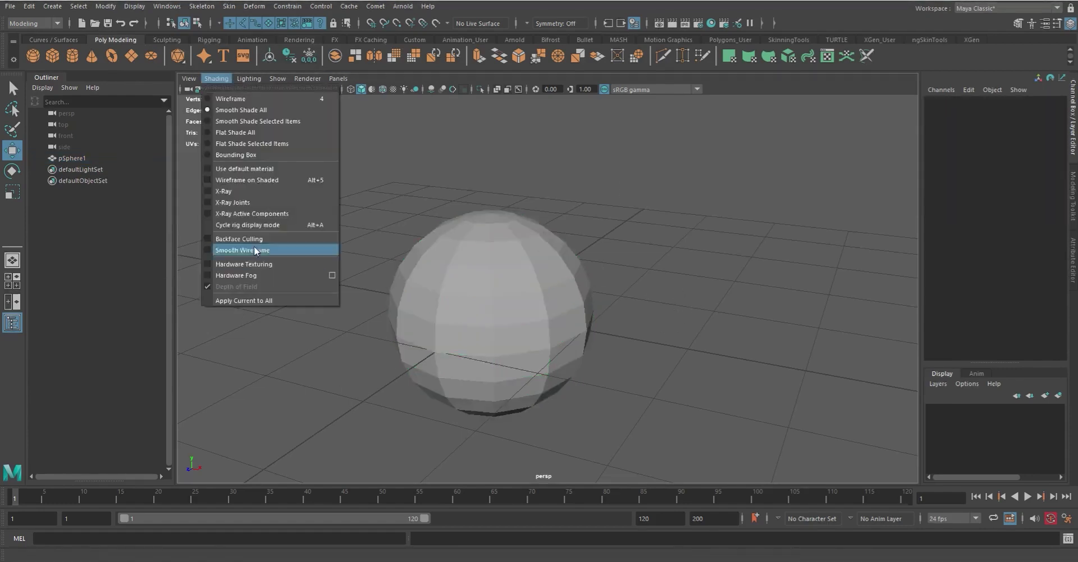
click(251, 192)
click(562, 314)
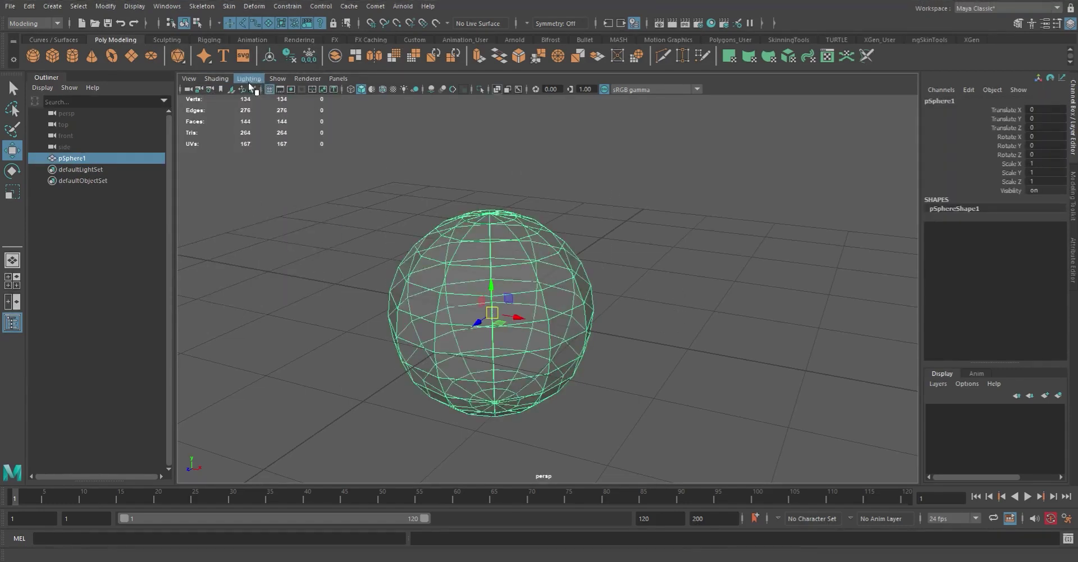
click(224, 79)
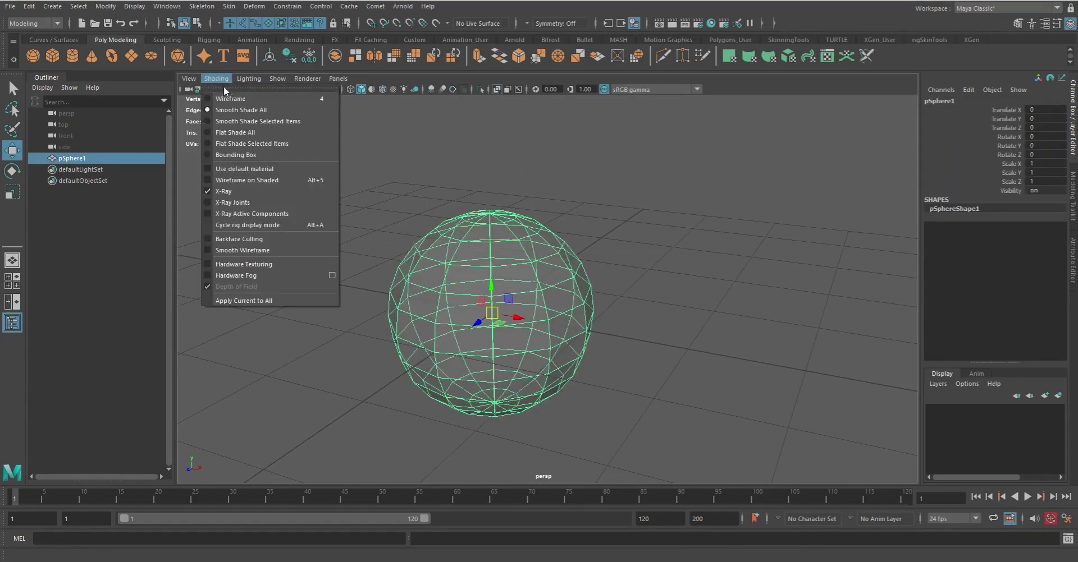
click(236, 193)
click(676, 221)
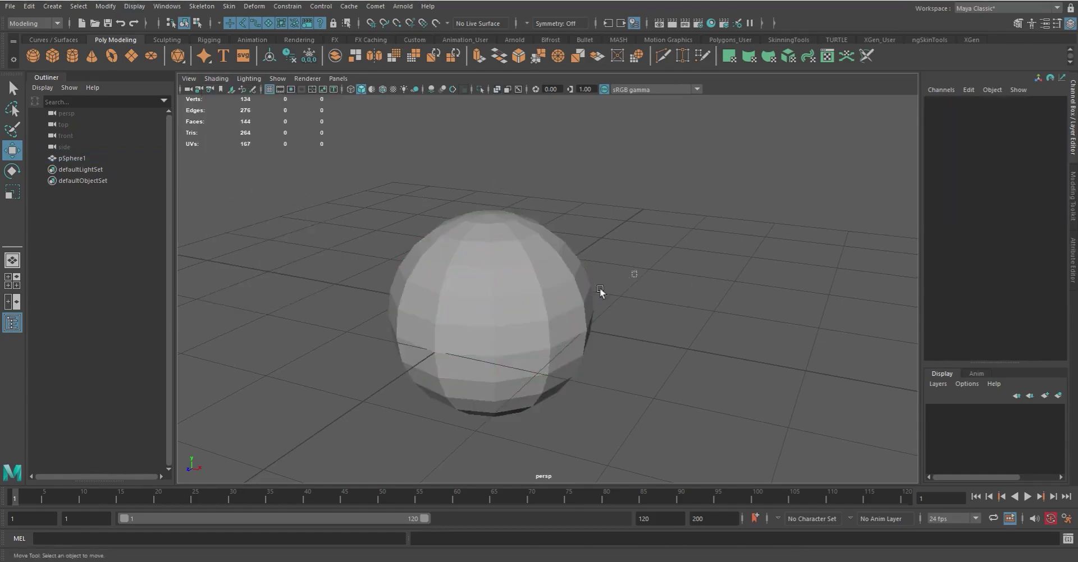
Select the sphere, display its polygon Face Centers, and check them with the sphere deselected and reselected.
click(568, 276)
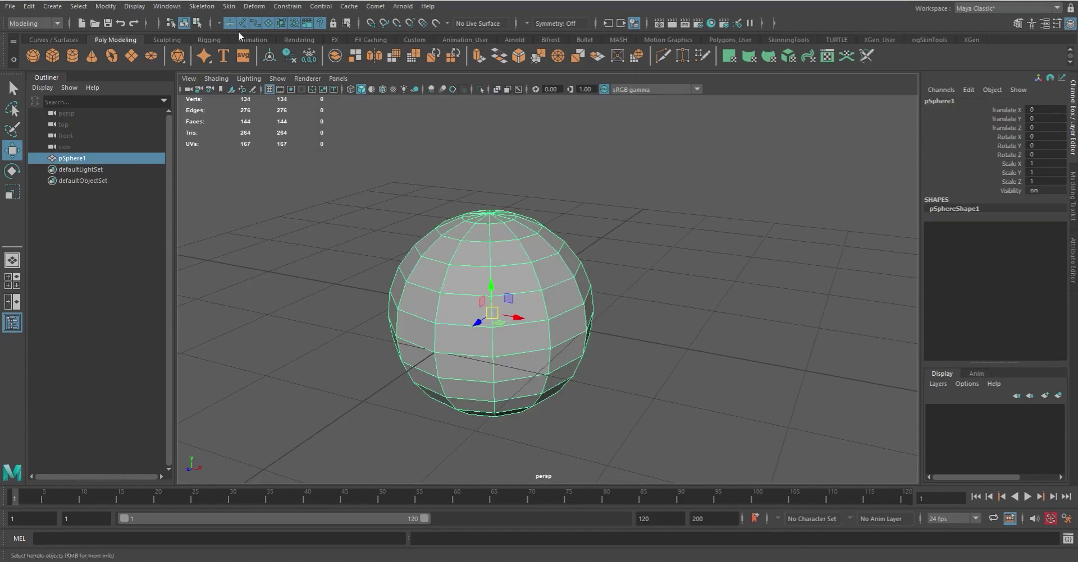
click(135, 6)
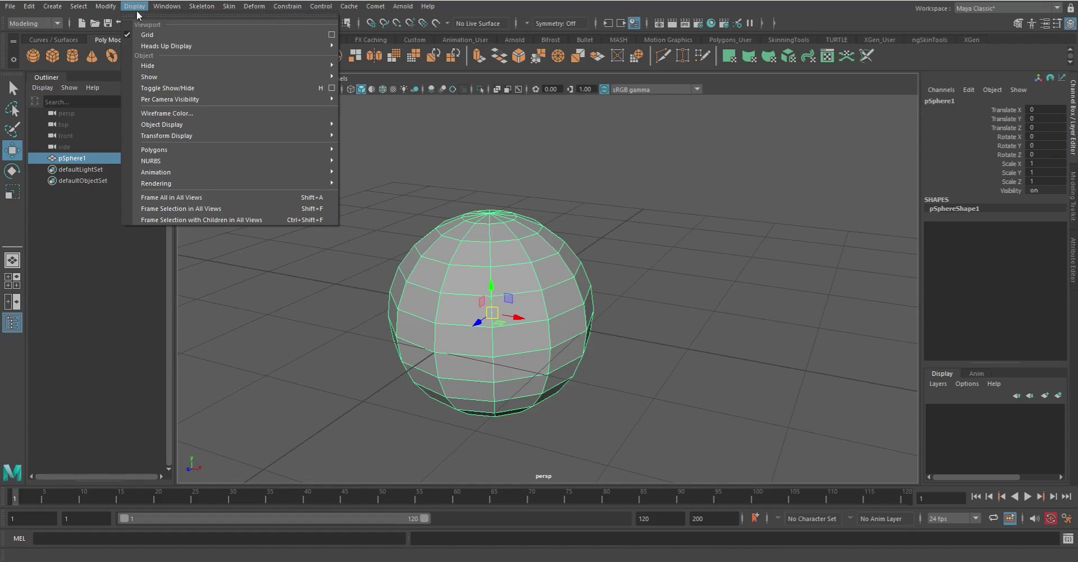
mouse_move(169, 158)
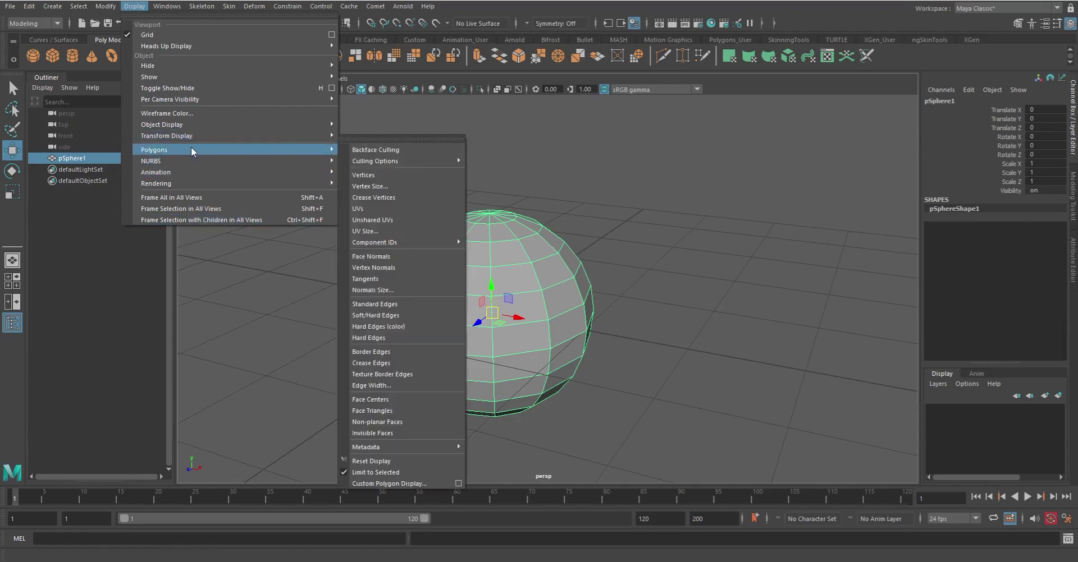
click(386, 400)
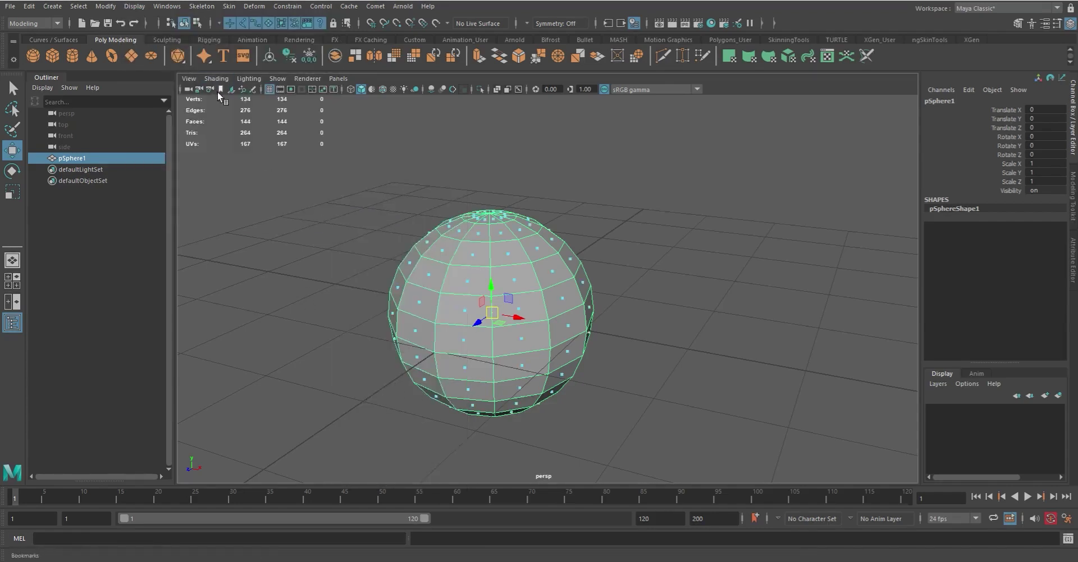
click(702, 330)
click(518, 317)
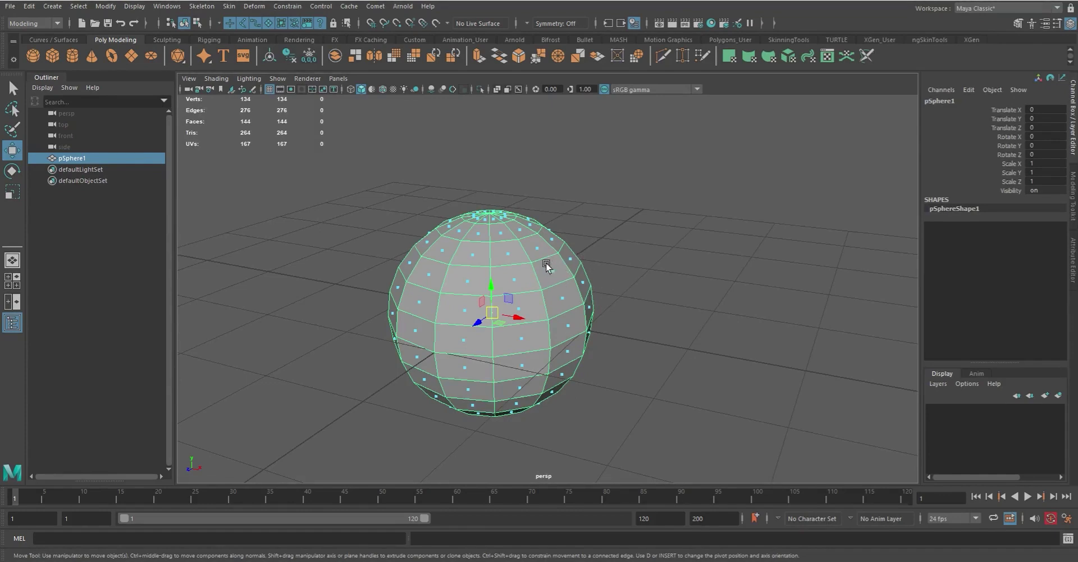
drag(546, 264, 560, 282)
Hide the sphere's polygon Face Centers.
click(134, 6)
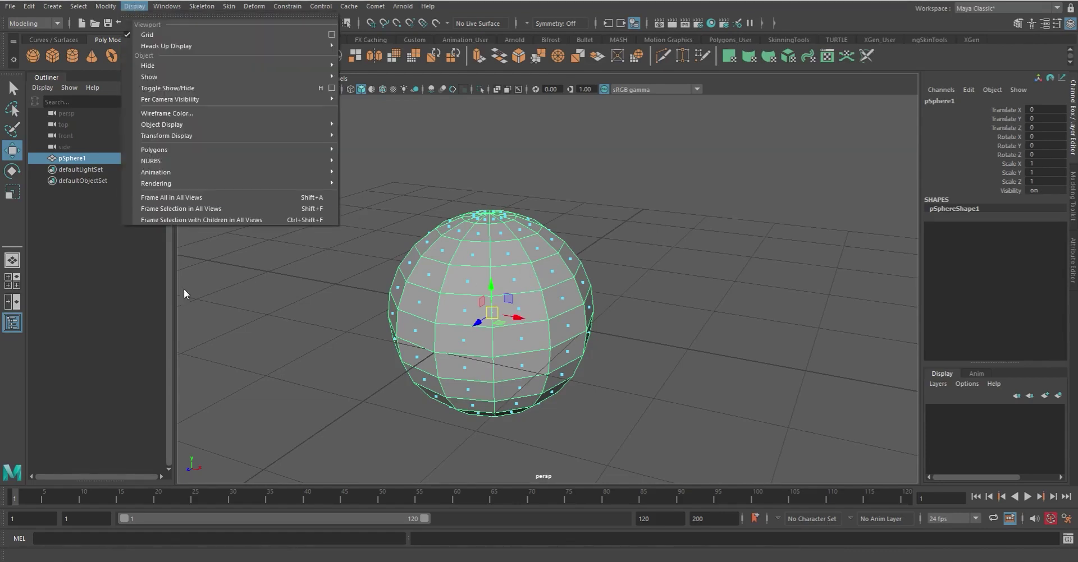
mouse_move(191, 150)
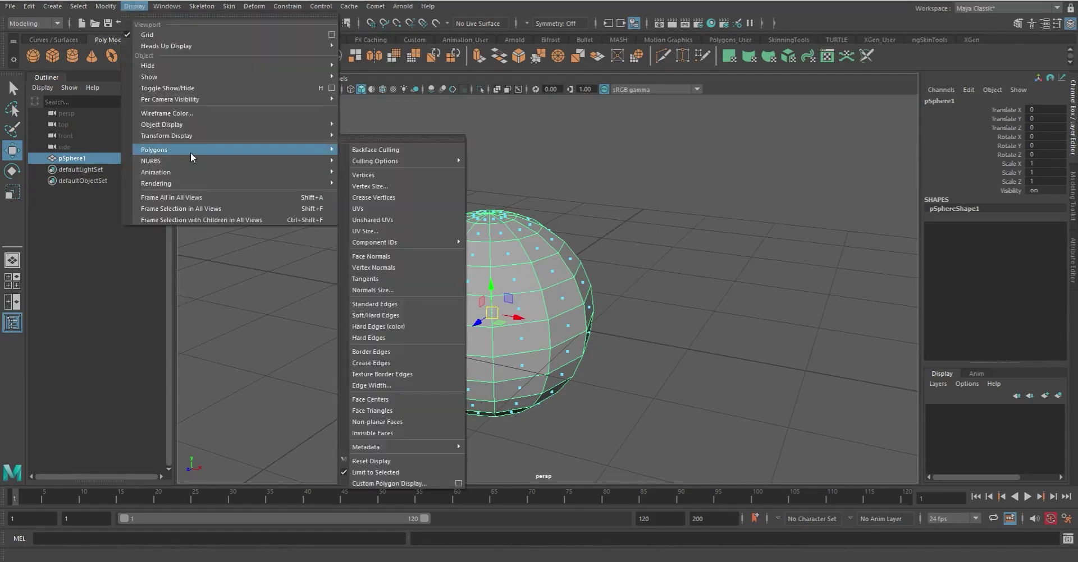
click(384, 399)
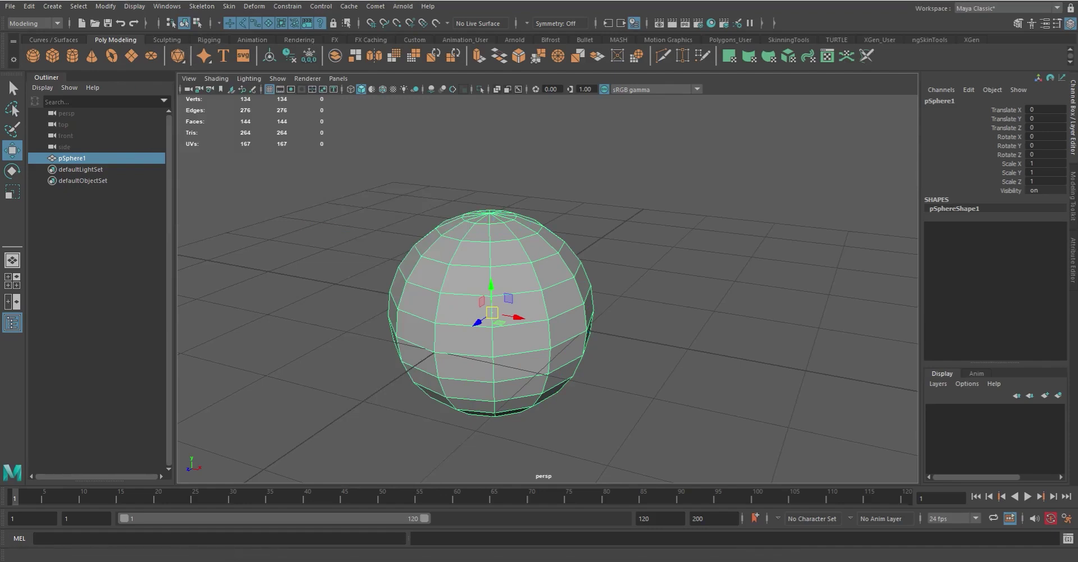
Display the sphere's Face Triangles and examine the triangulation of its faces up close.
click(134, 7)
mouse_move(163, 150)
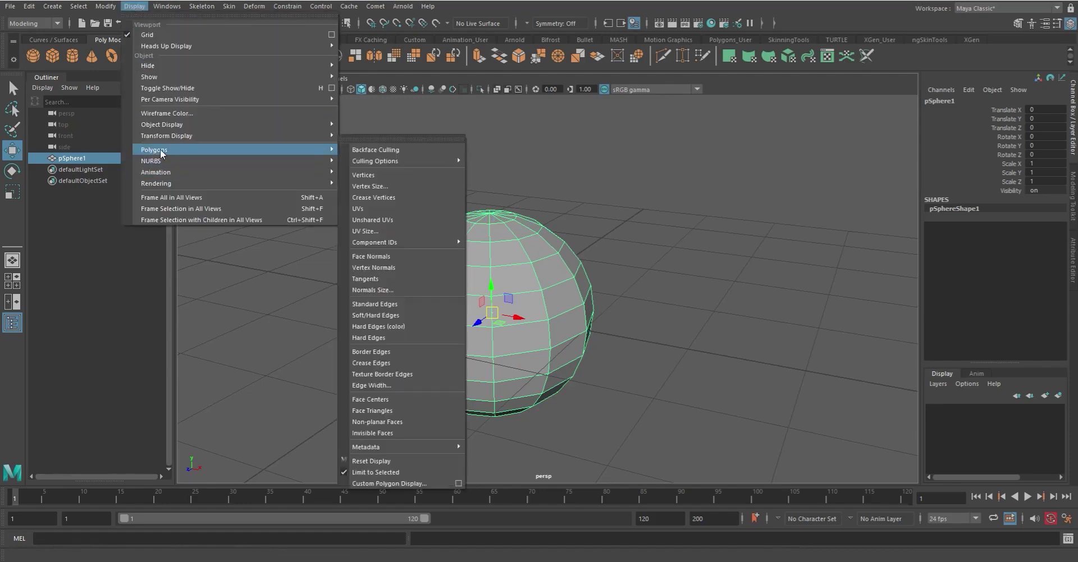
click(381, 411)
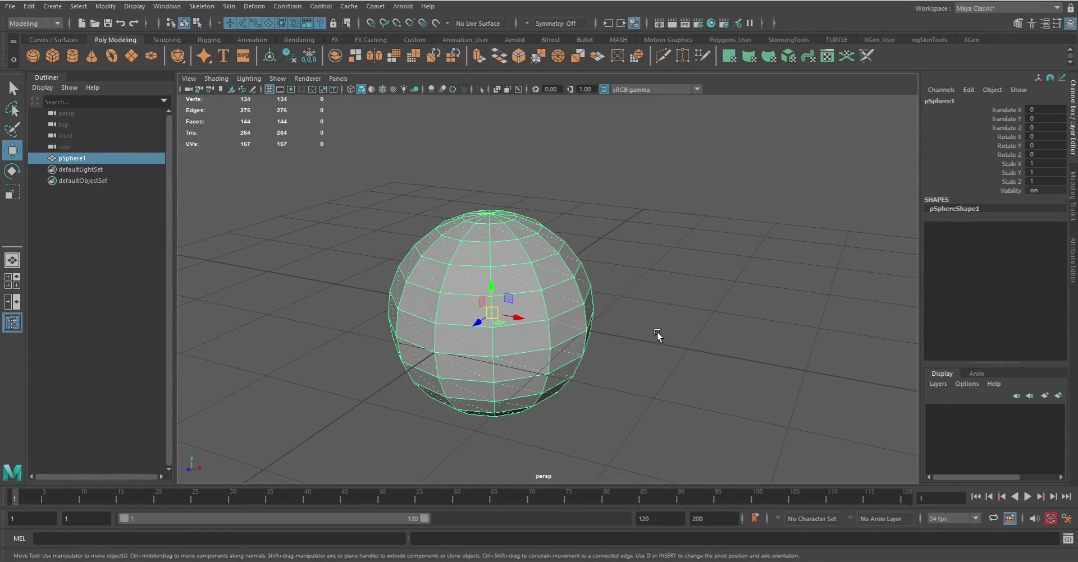
alt+drag(649, 353, 435, 298)
alt+drag(600, 342, 498, 322)
alt+right_drag(498, 322, 574, 322)
alt+middle_drag(573, 322, 614, 187)
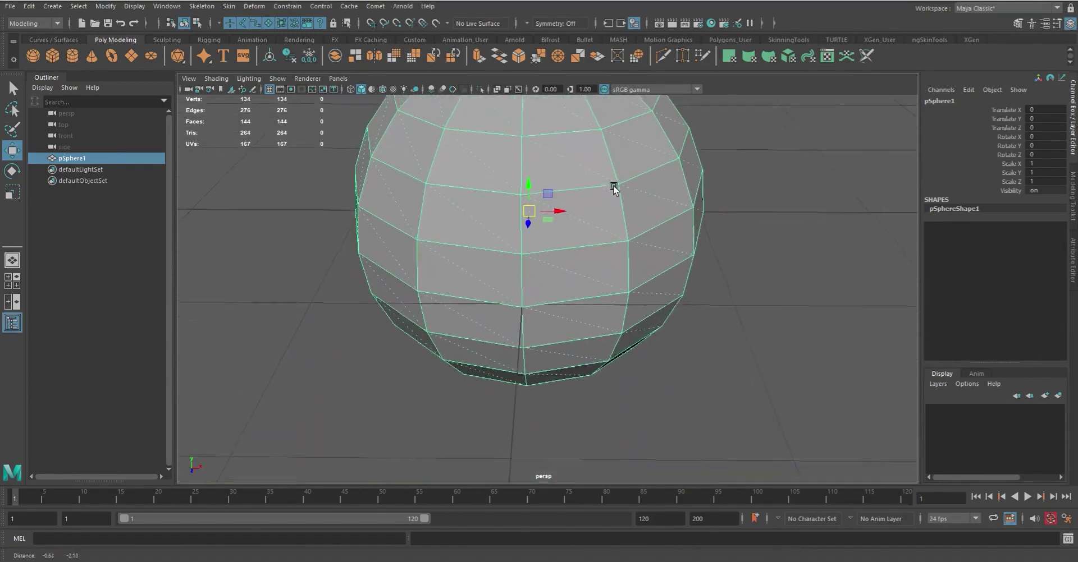
alt+drag(613, 187, 586, 265)
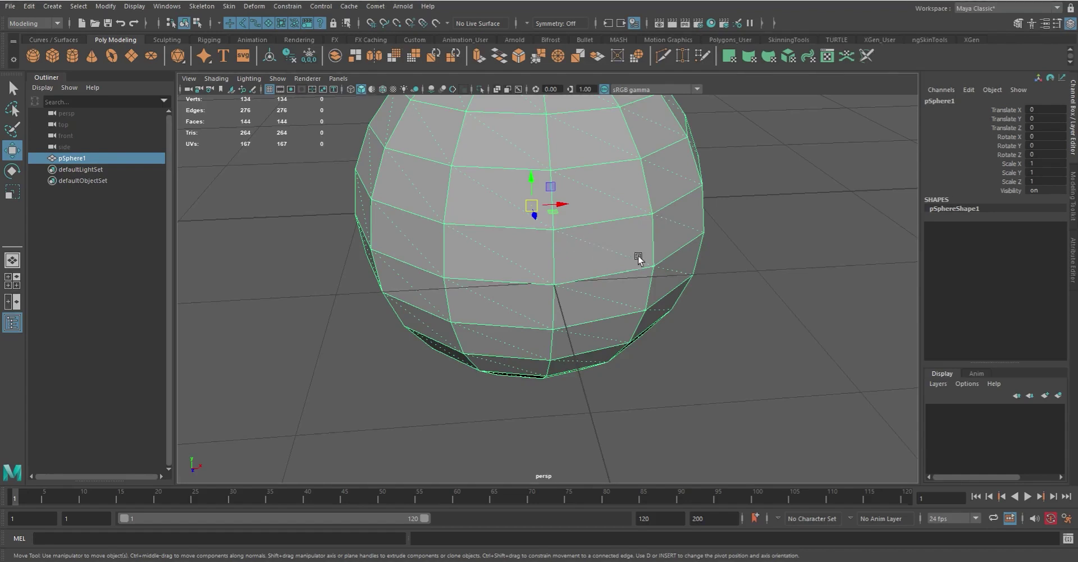
Look through the transform and animation display options, open the Joint Size settings, reposition their window, and close it.
click(171, 7)
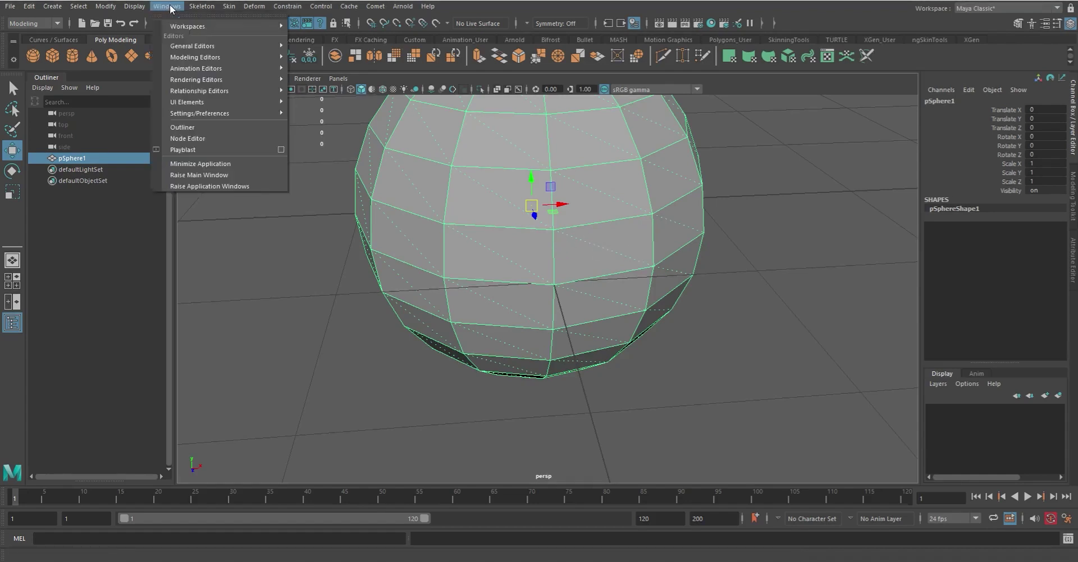
mouse_move(128, 8)
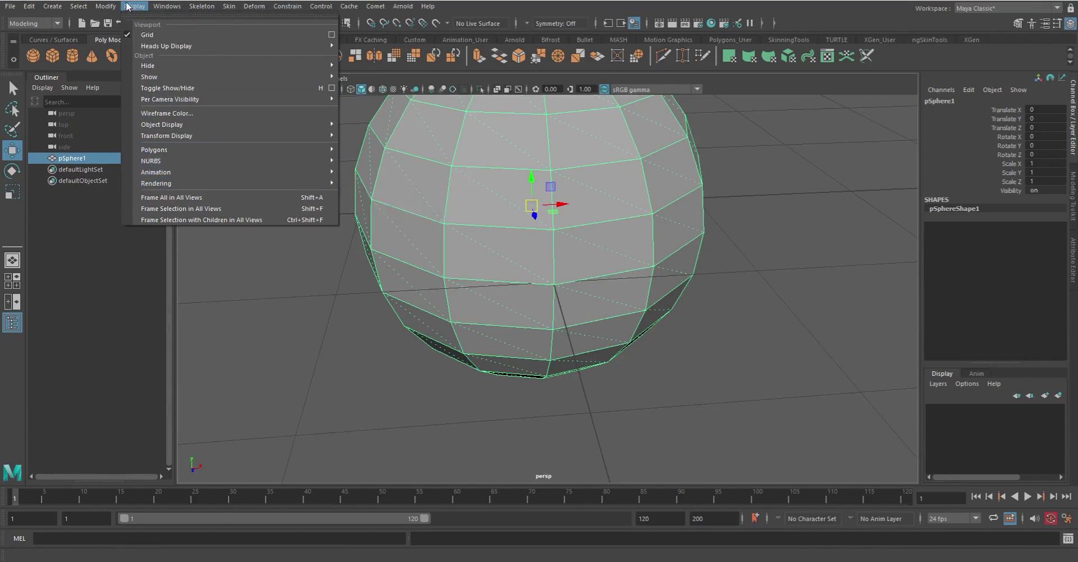
mouse_move(176, 136)
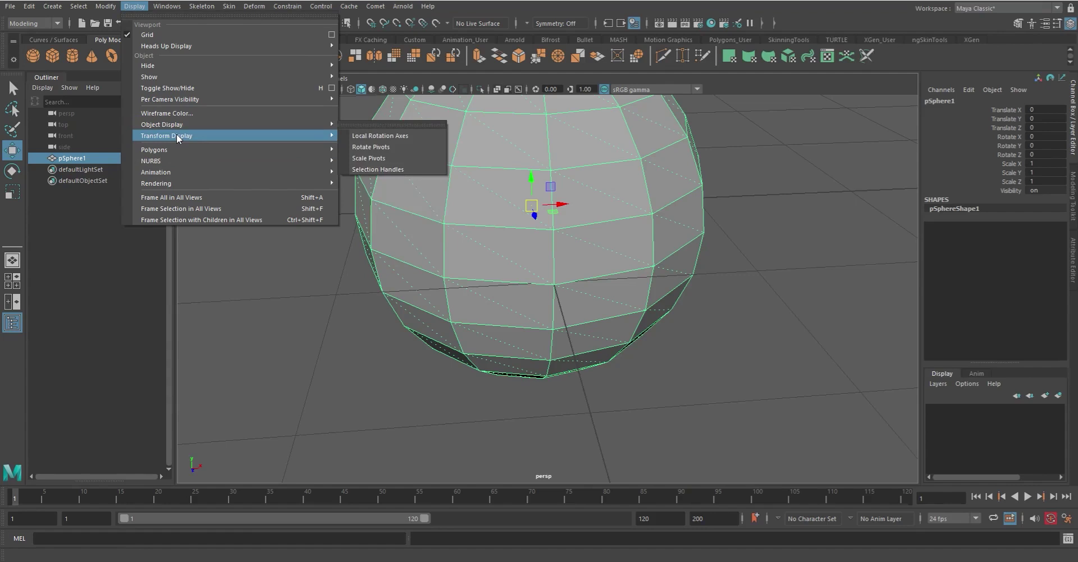
mouse_move(169, 160)
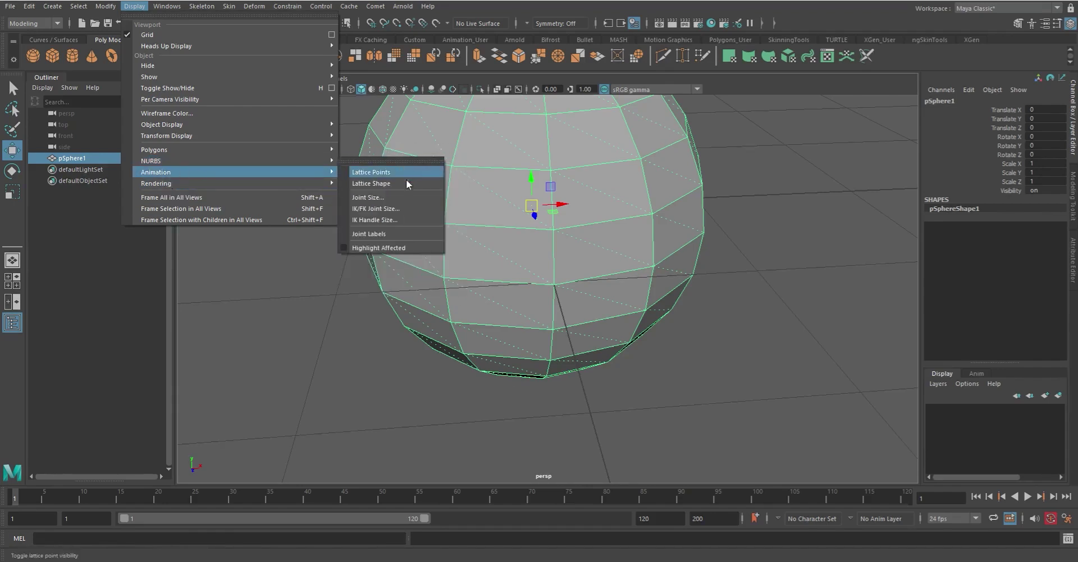
click(372, 197)
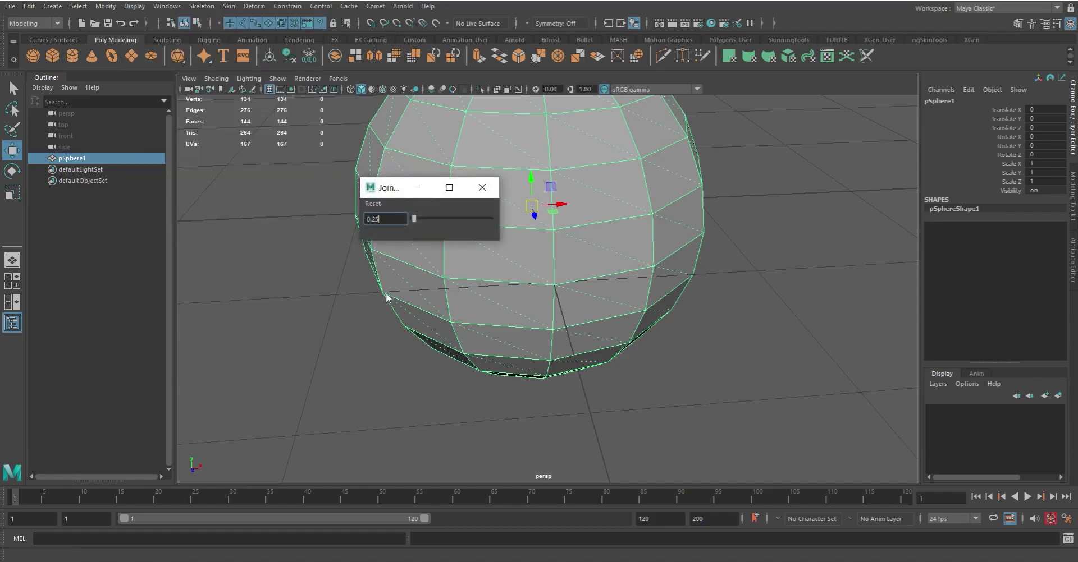
drag(386, 178, 266, 318)
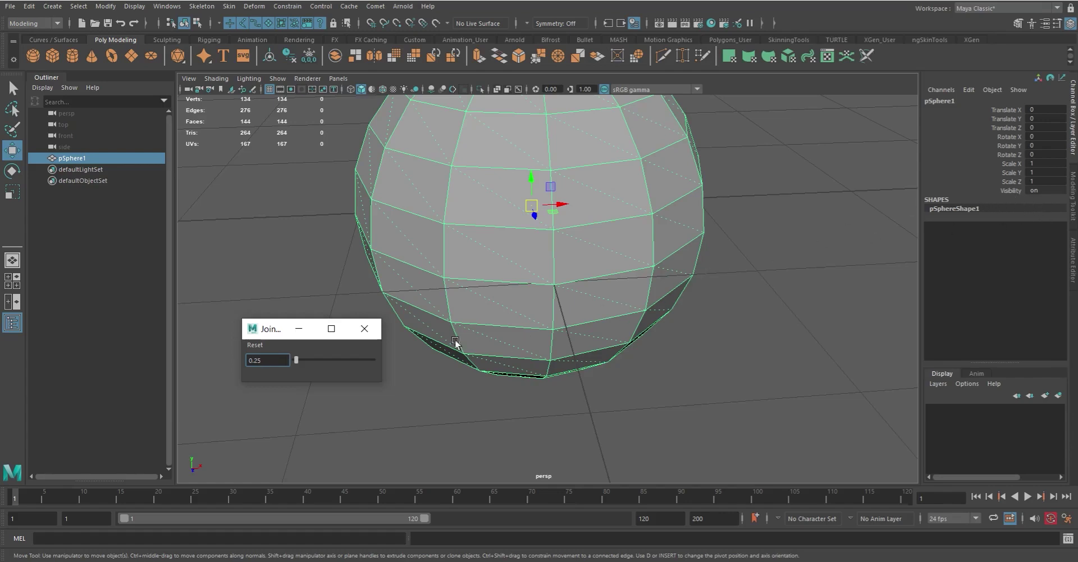
click(364, 329)
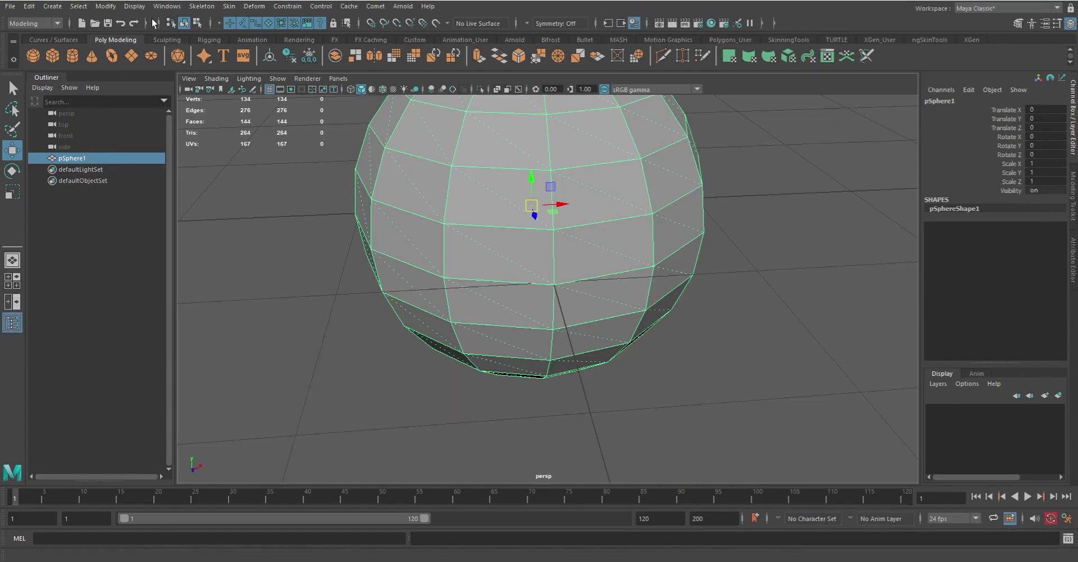
Deselect the sphere and frame the whole scene, then reselect and frame the sphere to examine its triangulated faces from other angles.
click(134, 6)
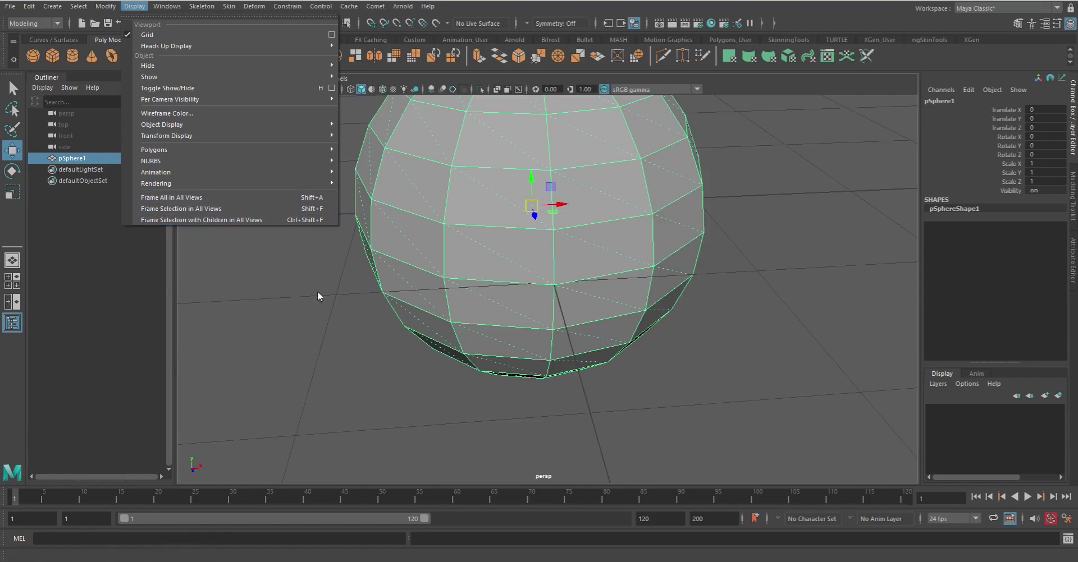
click(355, 378)
click(355, 379)
key(a)
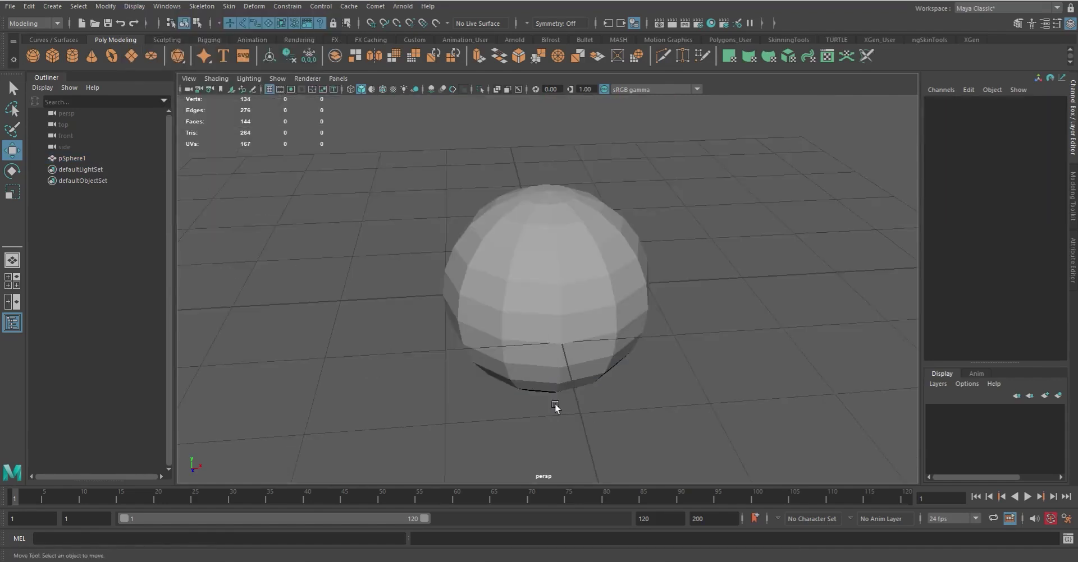
alt+drag(555, 406, 449, 340)
key(a)
drag(472, 240, 610, 307)
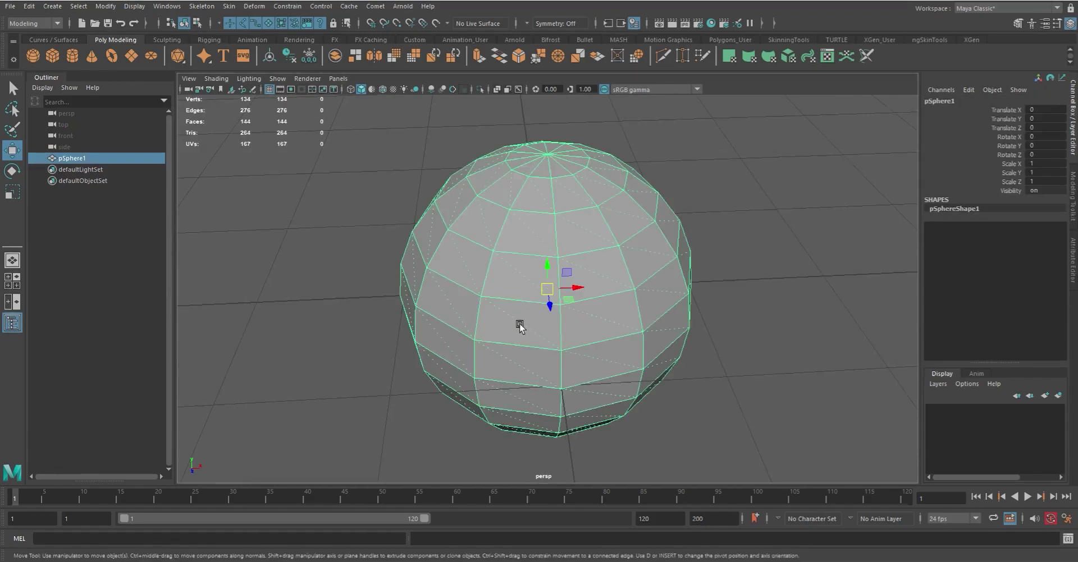
key(f)
alt+drag(616, 344, 486, 296)
alt+right_drag(486, 295, 594, 349)
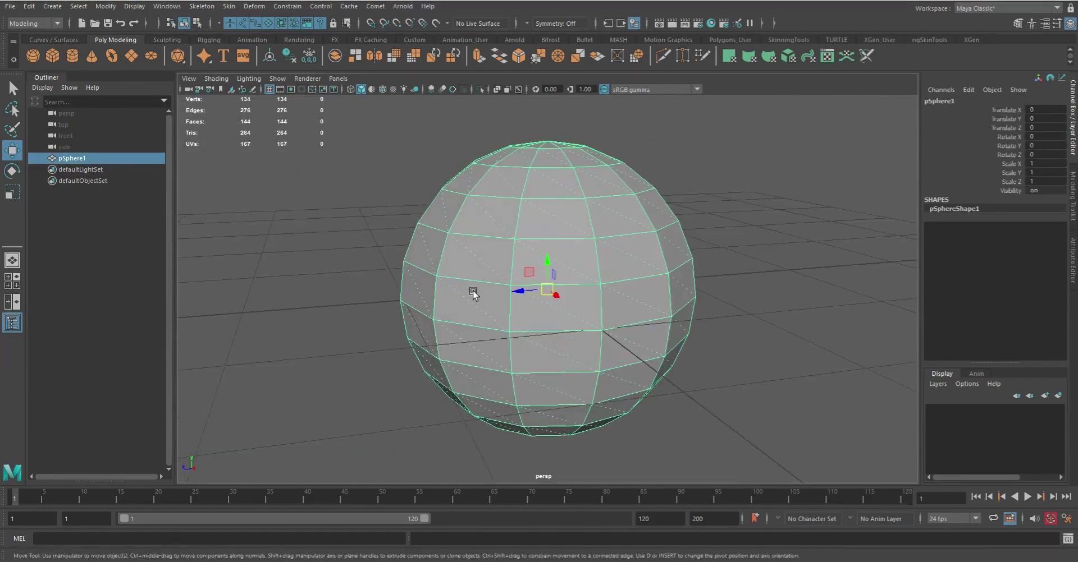